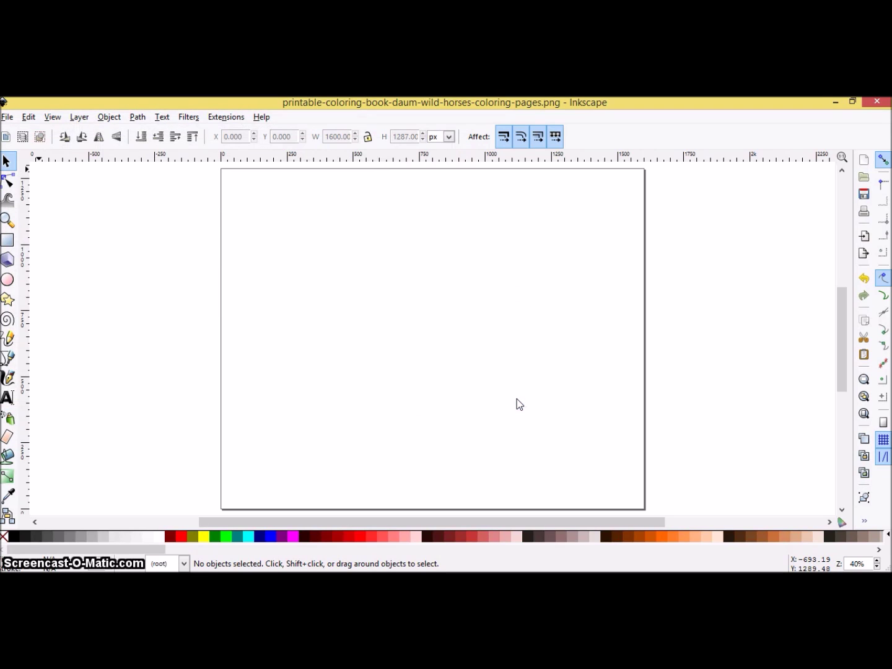
Switch to the document window containing the horse drawing and maximize it.
left_click(518, 416)
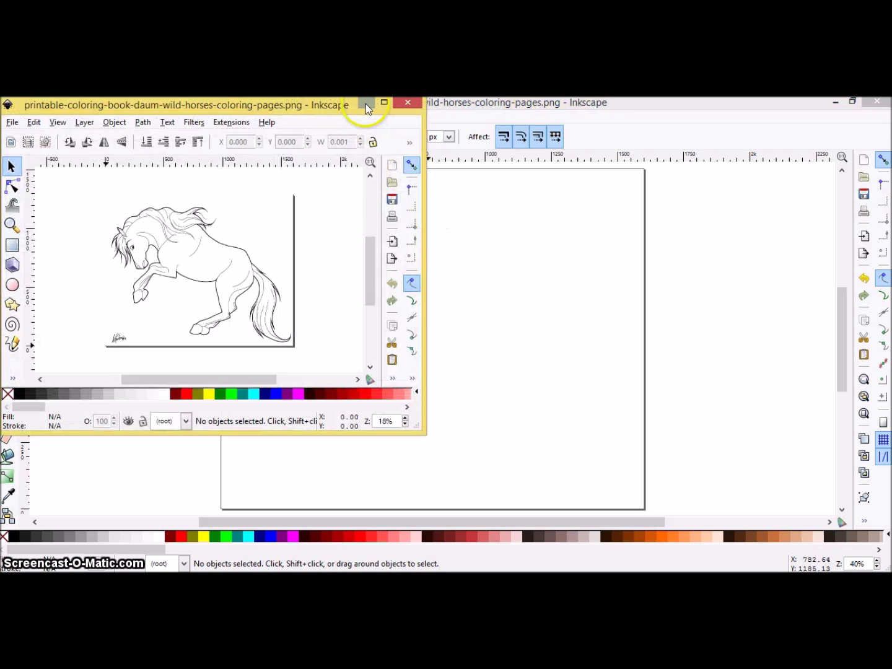
left_click(385, 103)
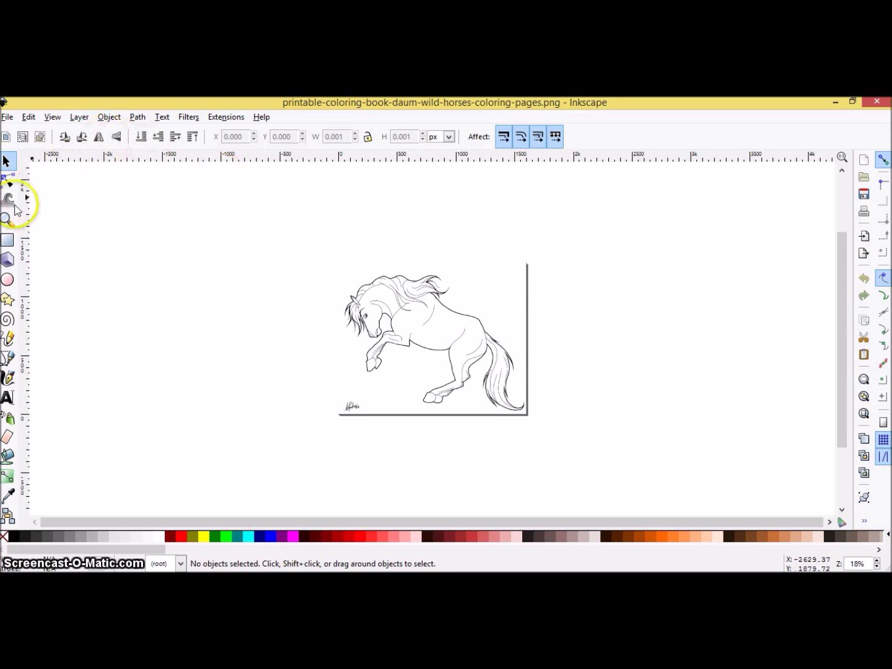
left_click(7, 220)
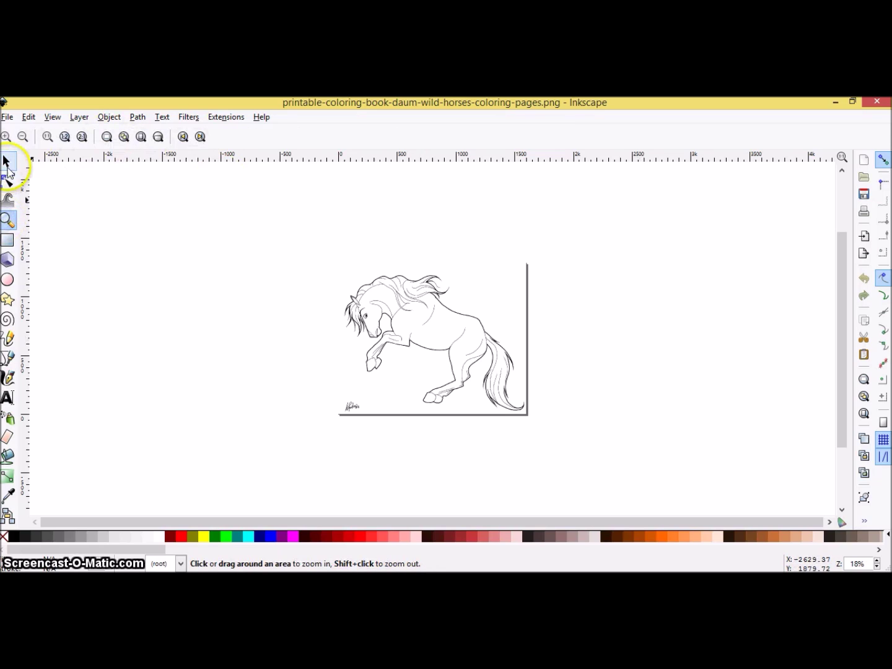
left_click(7, 137)
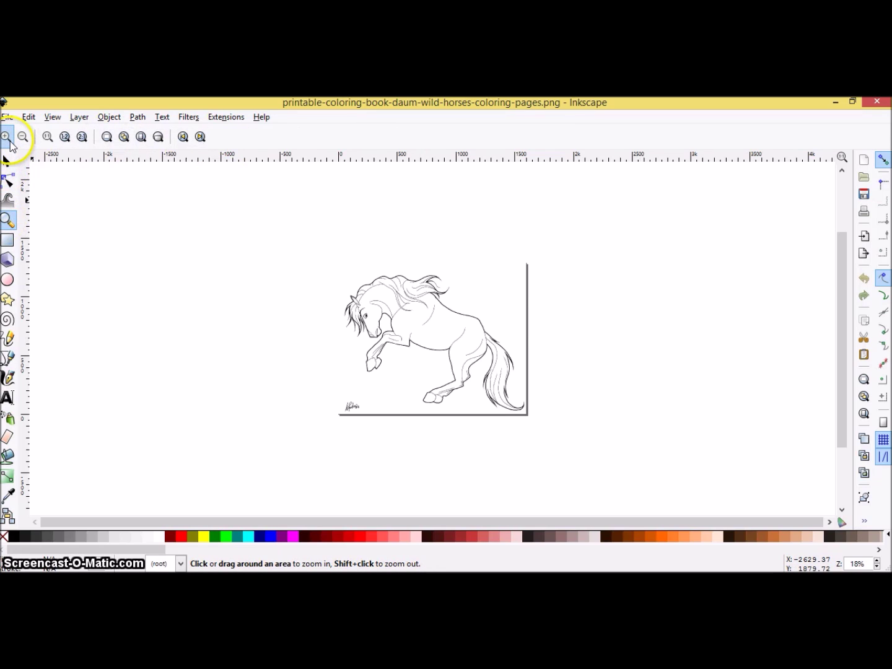
left_click(8, 138)
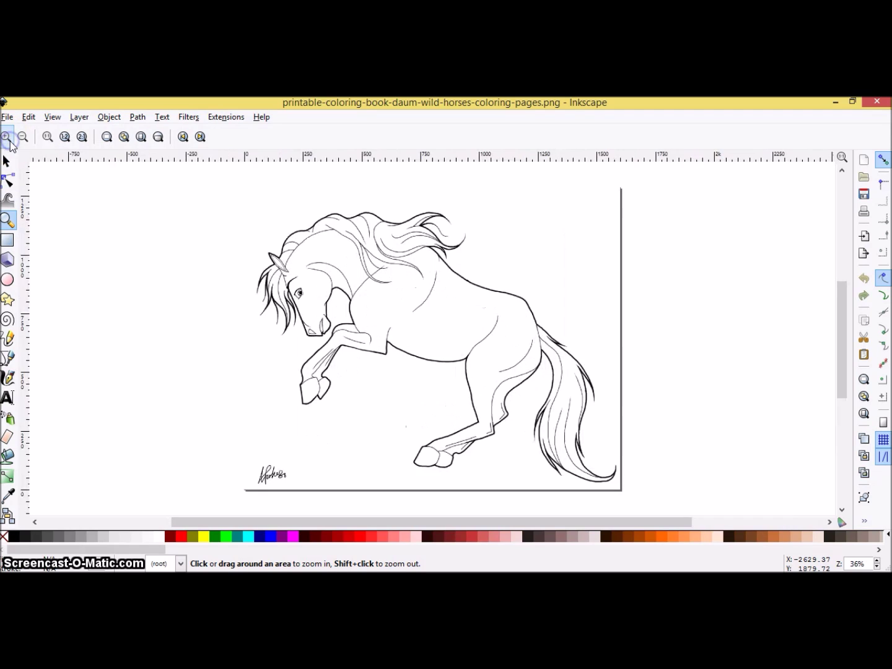
left_click(7, 138)
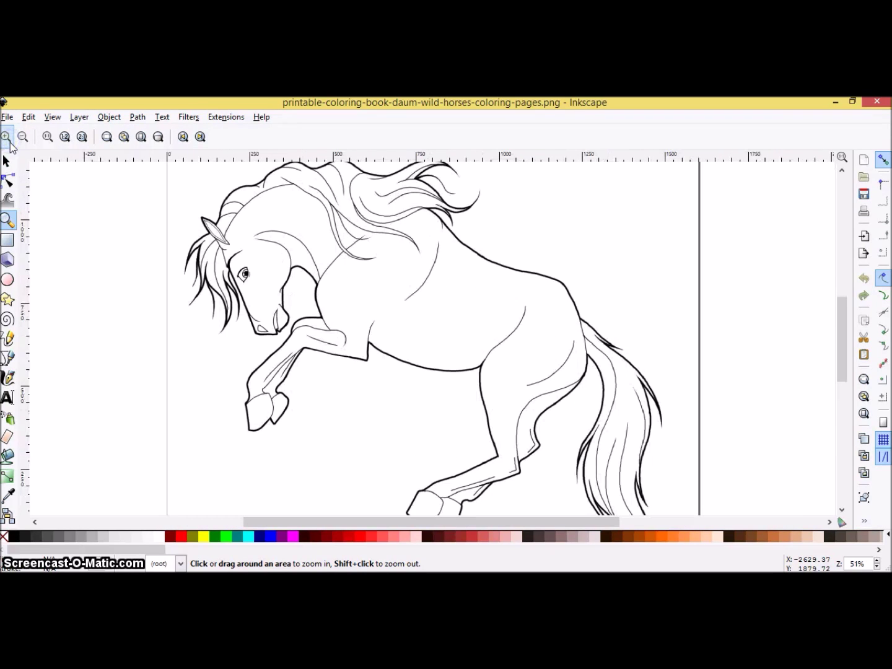
left_click(24, 136)
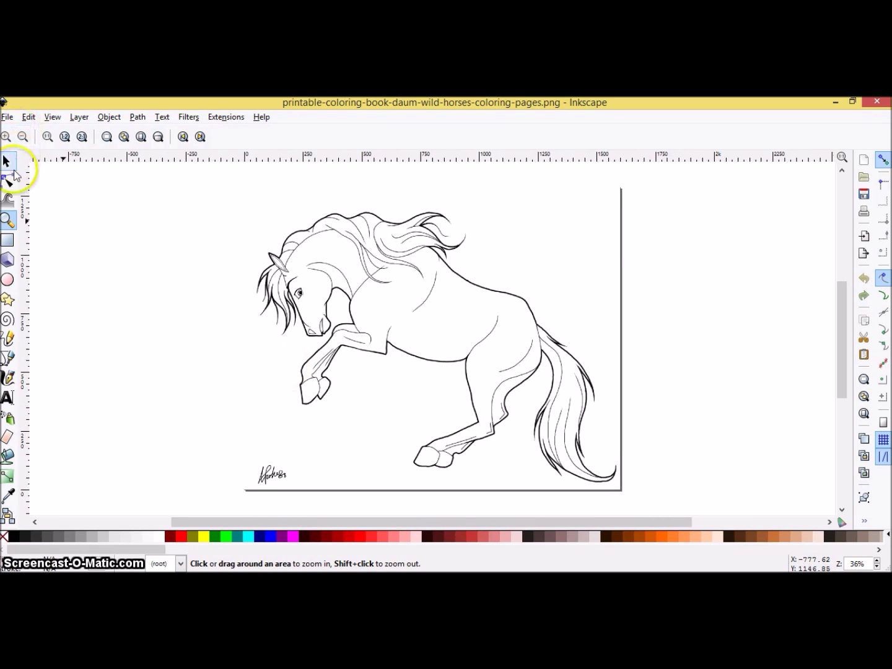
left_click(8, 162)
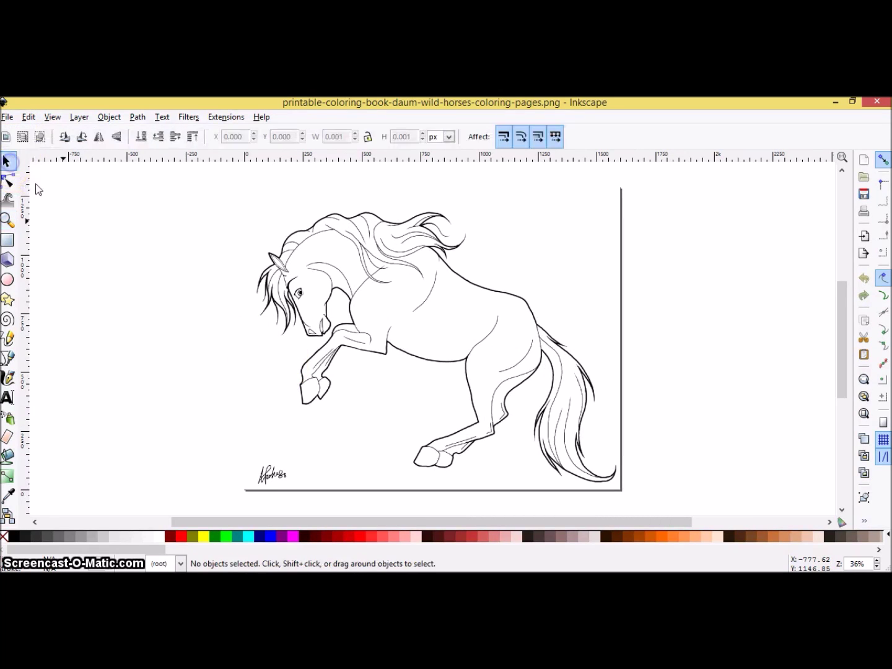
Trace the horse image into a path using Brightness cutoff with a threshold of 0.500, previewing it before applying.
left_click(415, 351)
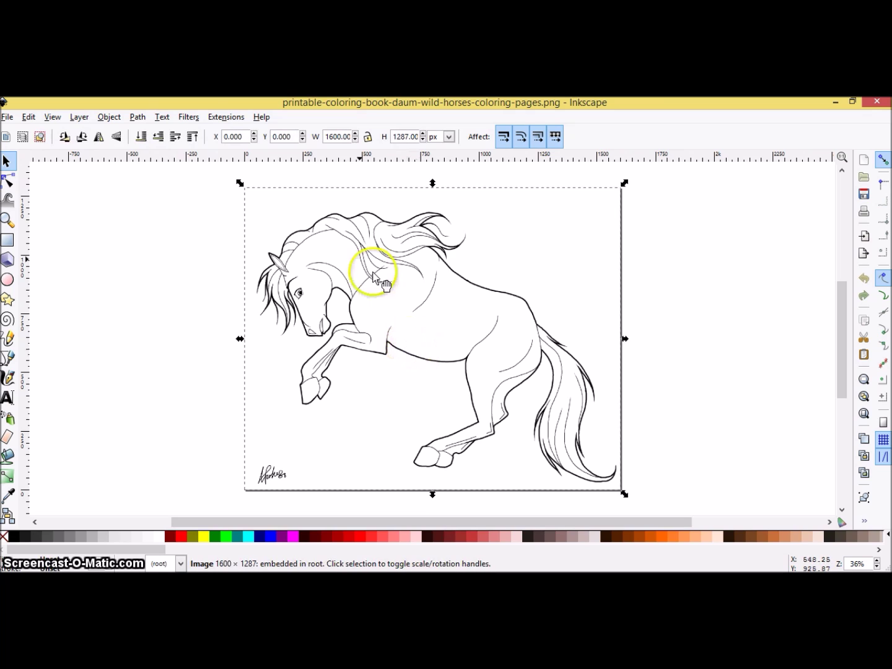
left_click(137, 118)
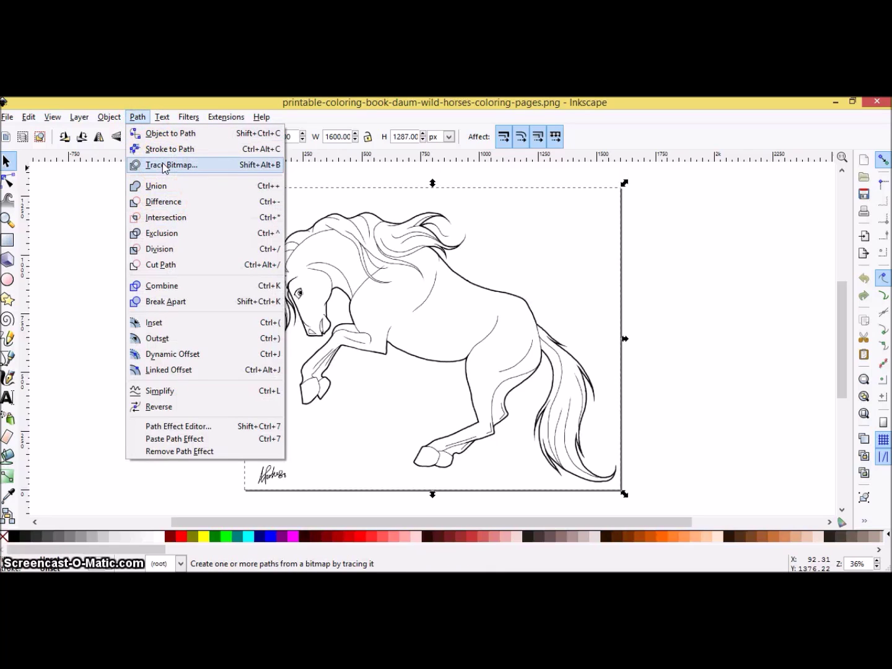
left_click(165, 166)
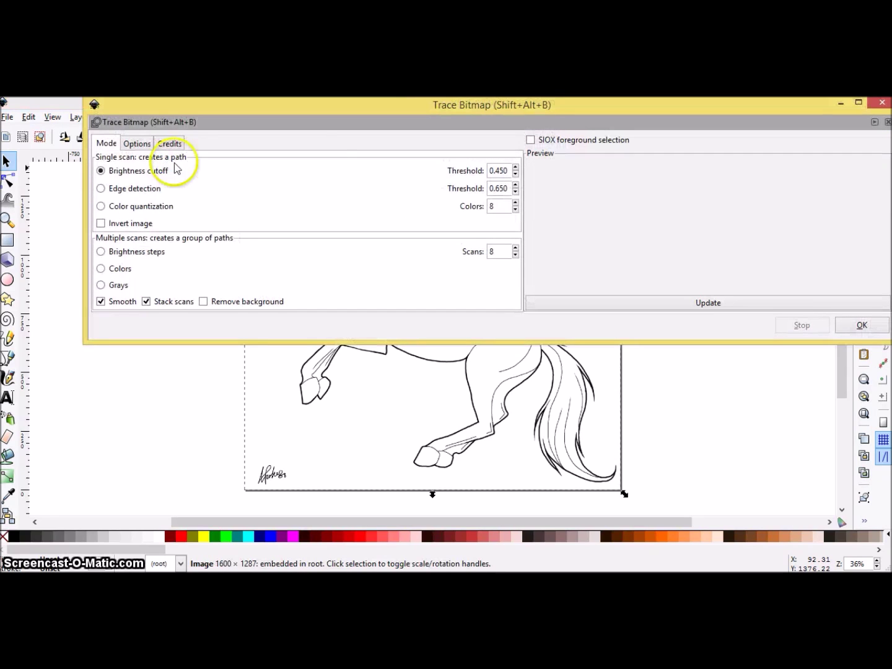
left_click(515, 168)
left_click(516, 168)
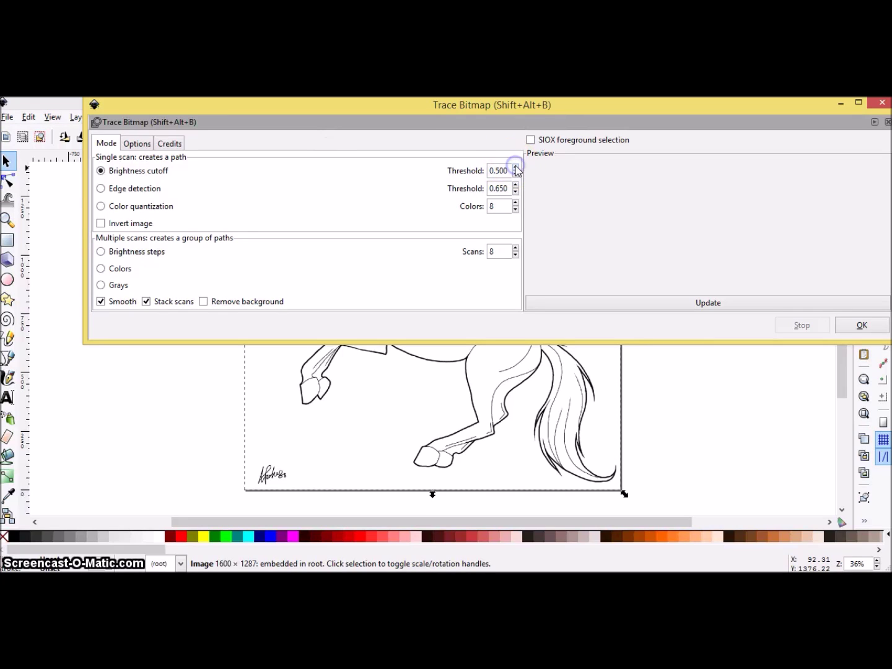
left_click(767, 305)
left_click(862, 325)
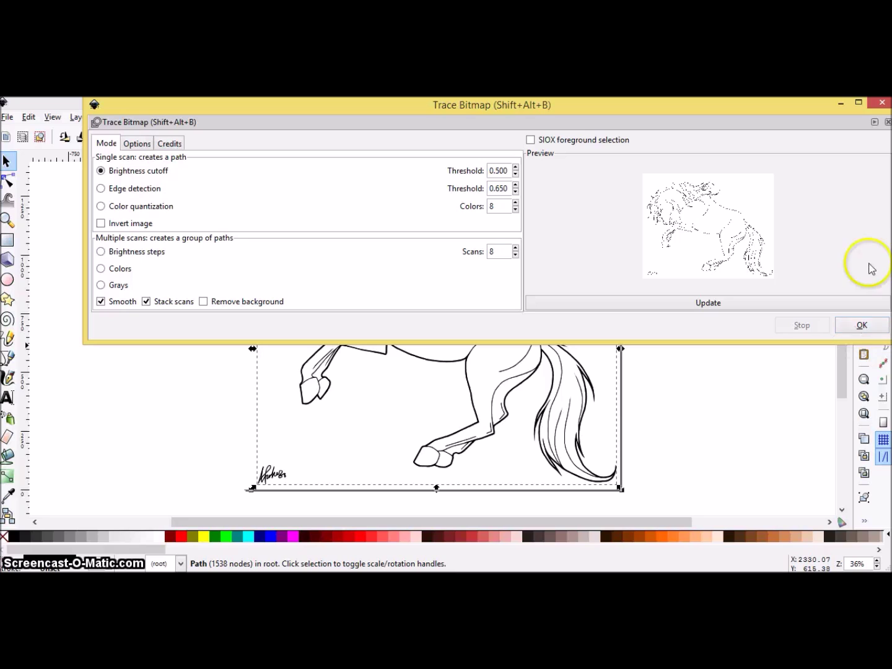
left_click(887, 122)
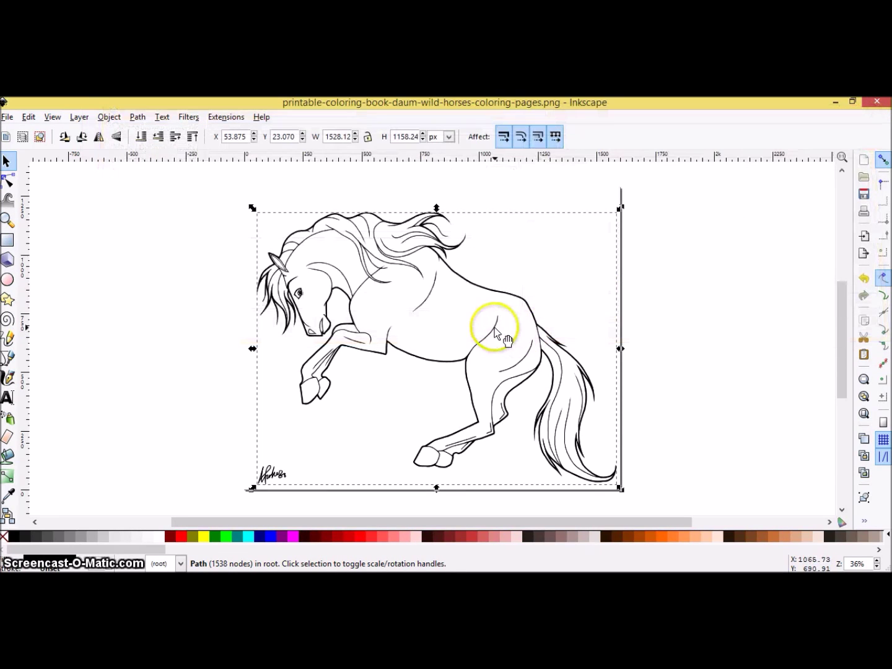
Move the original horse image off the page to the right and break apart the traced path left on the page.
mouse_move(476, 320)
left_mouse_down()
mouse_move(660, 323)
mouse_move(839, 303)
mouse_move(855, 318)
mouse_move(722, 323)
left_mouse_up()
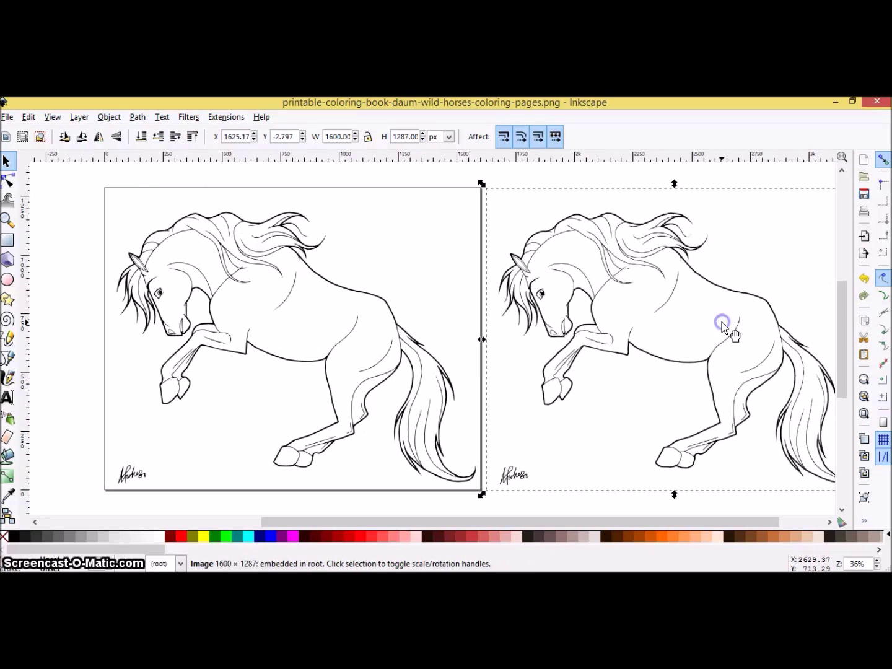
left_click(316, 330)
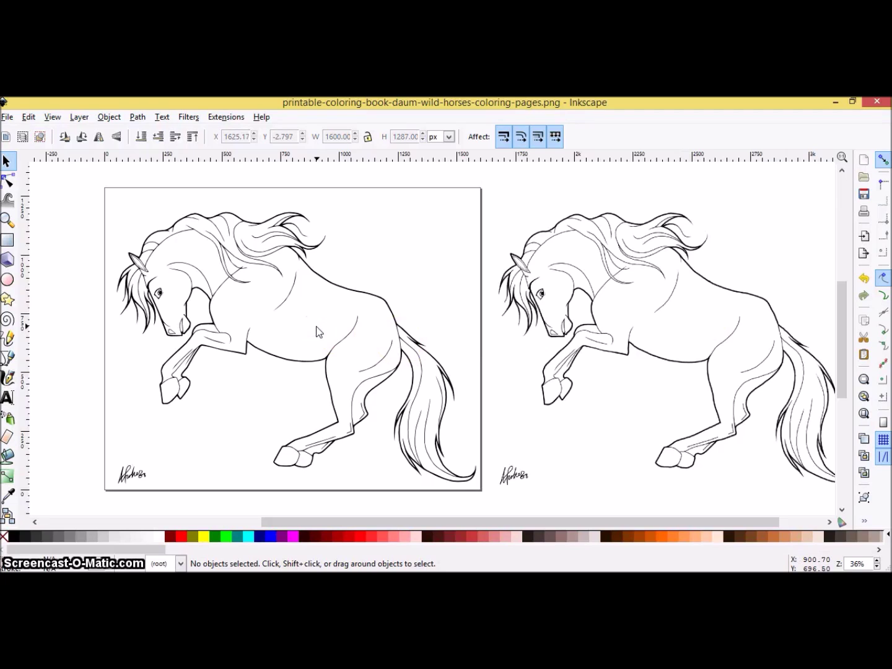
left_click(243, 332)
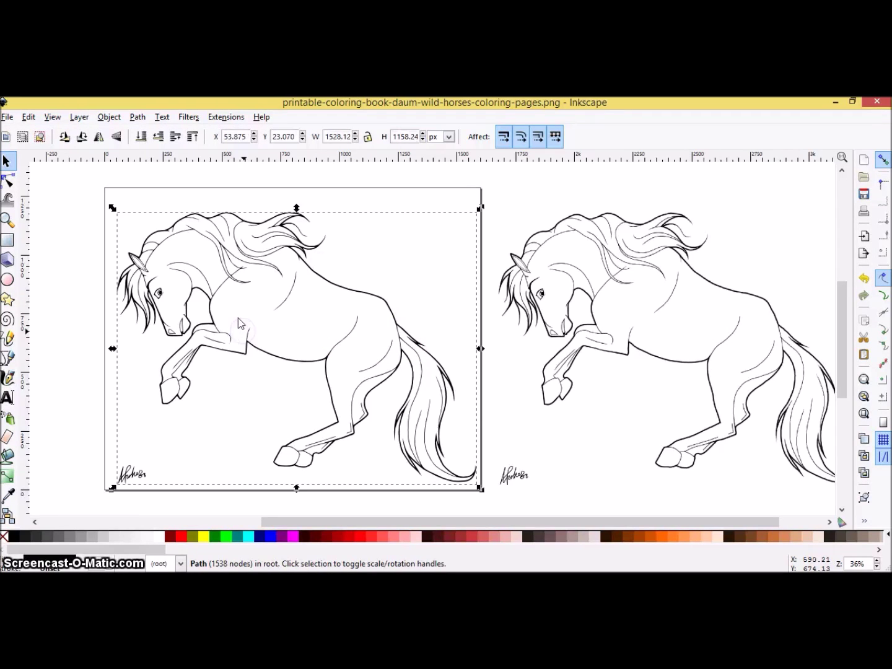
left_click(138, 118)
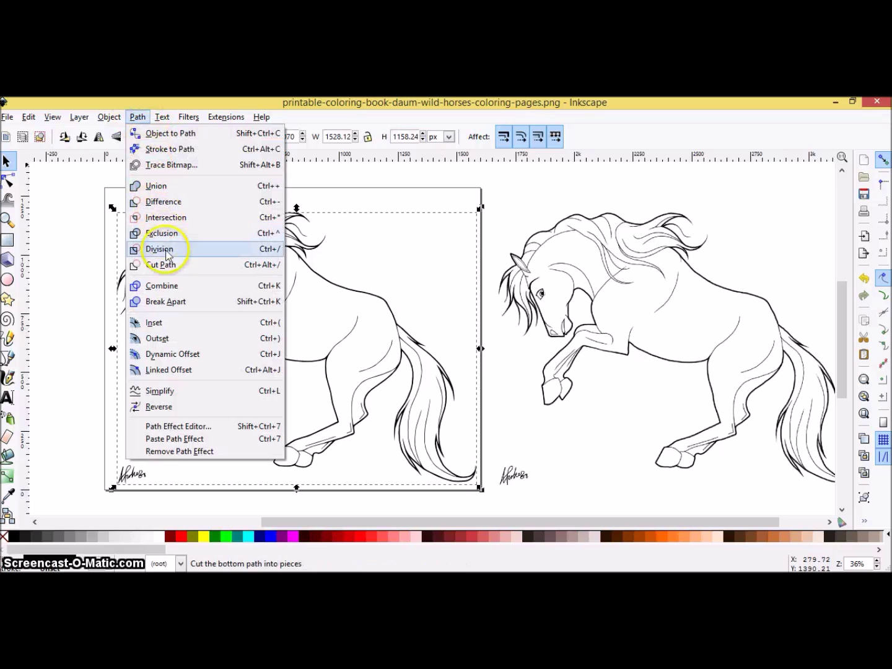
left_click(165, 301)
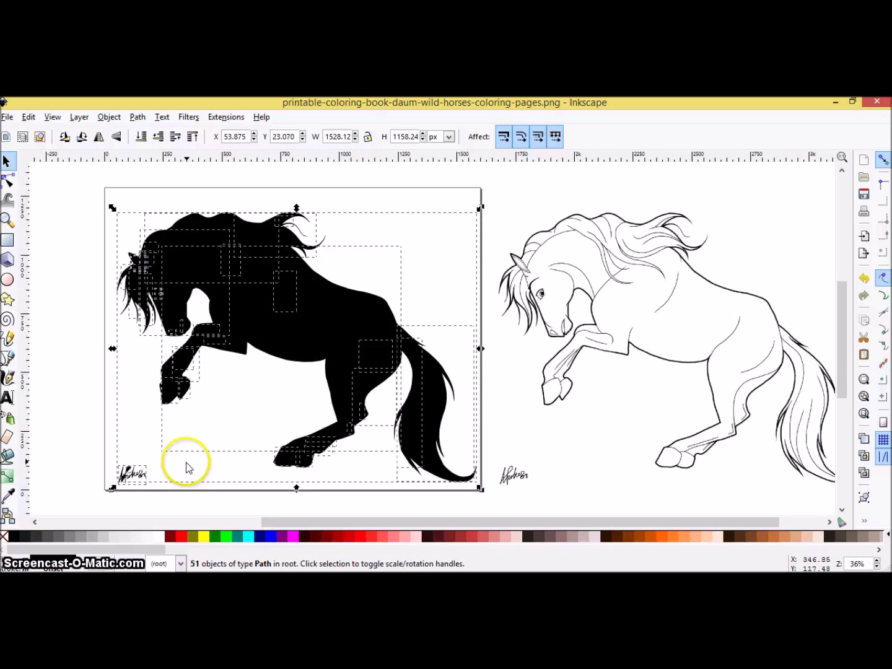
Delete the traced artist signature pieces from the lower-left corner of the page.
left_click(149, 480)
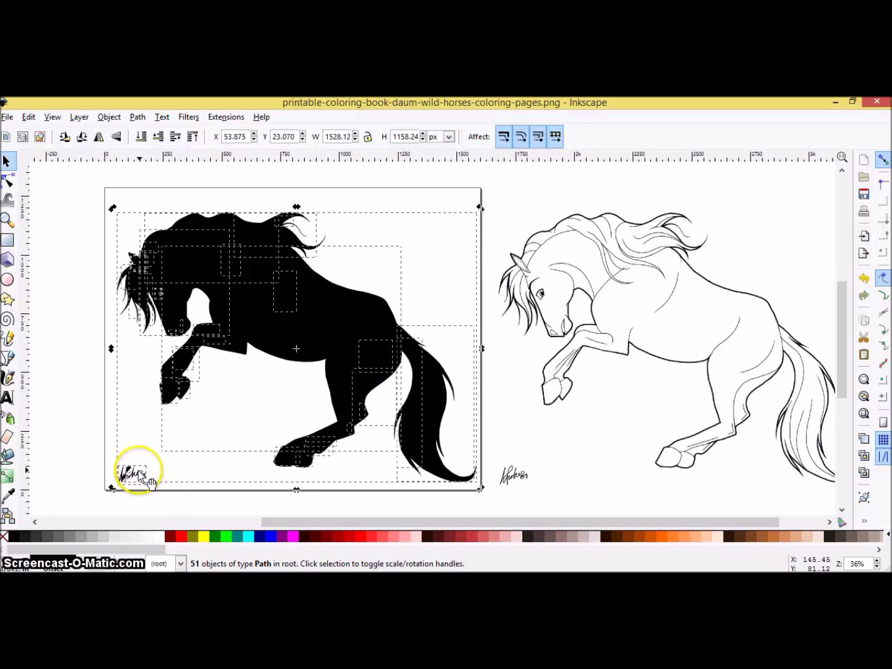
left_click(53, 446)
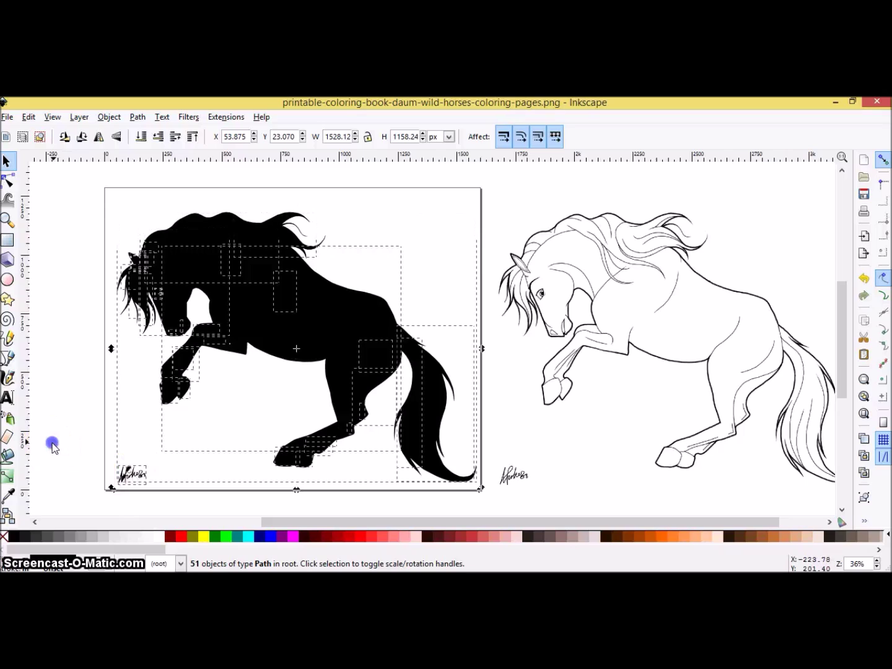
left_click(143, 481)
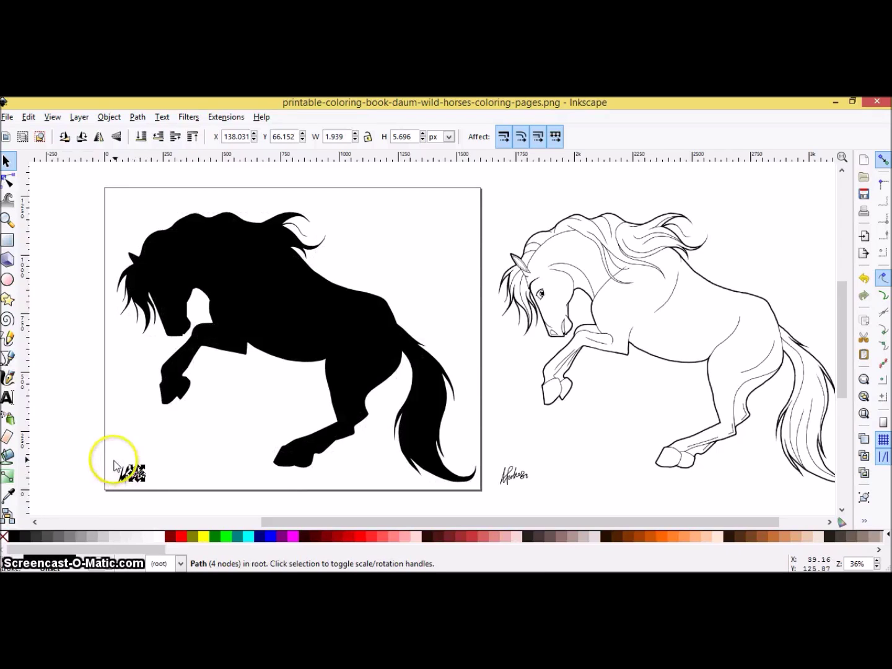
mouse_move(116, 460)
left_mouse_down()
mouse_move(139, 486)
mouse_move(157, 487)
left_mouse_up()
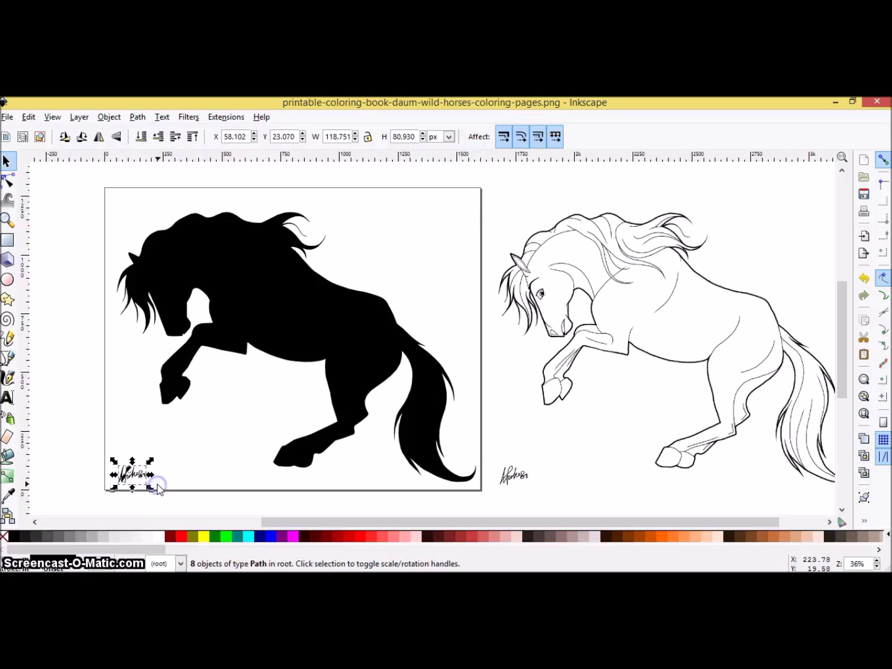
right_click(153, 482)
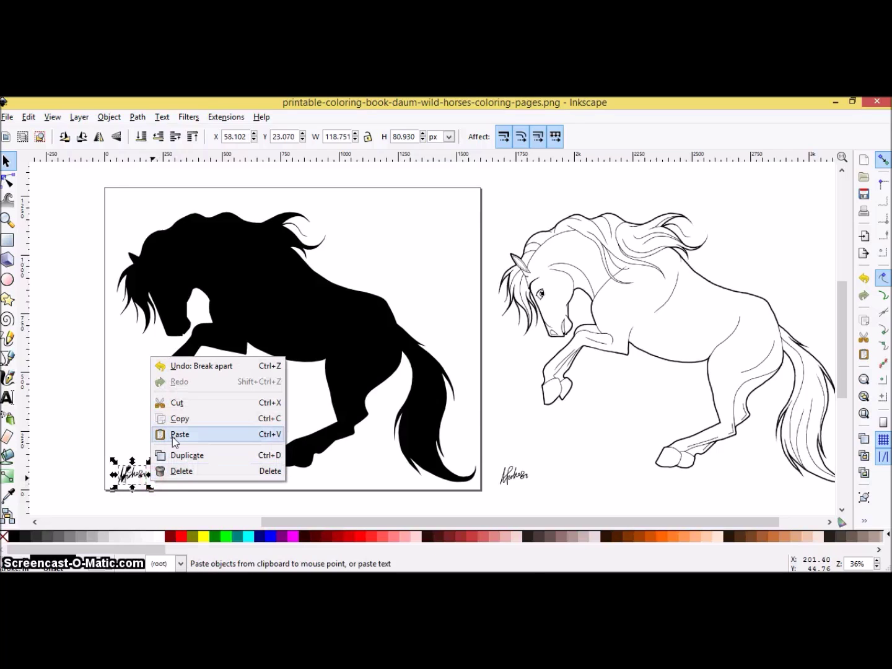
left_click(175, 471)
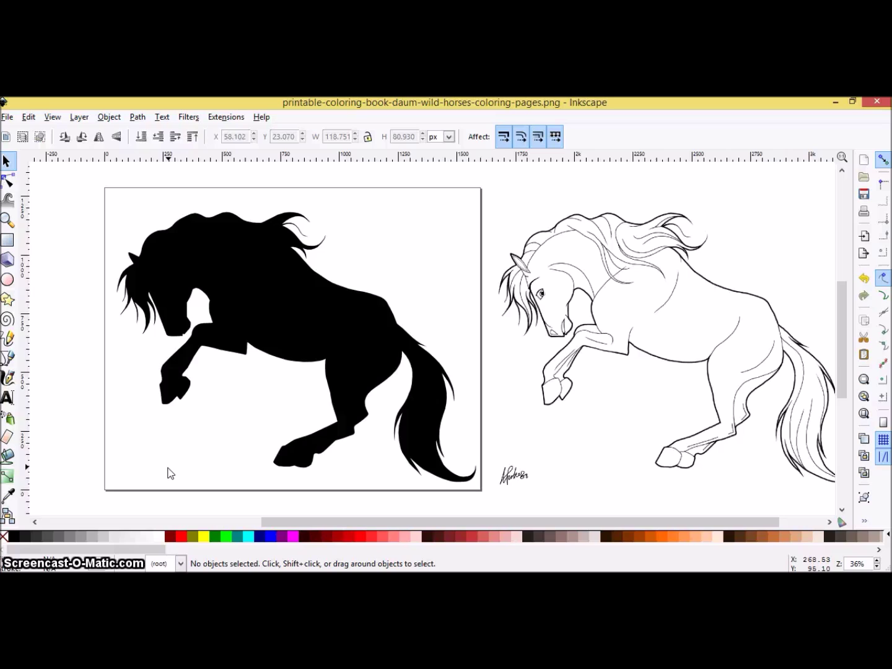
left_click(199, 451)
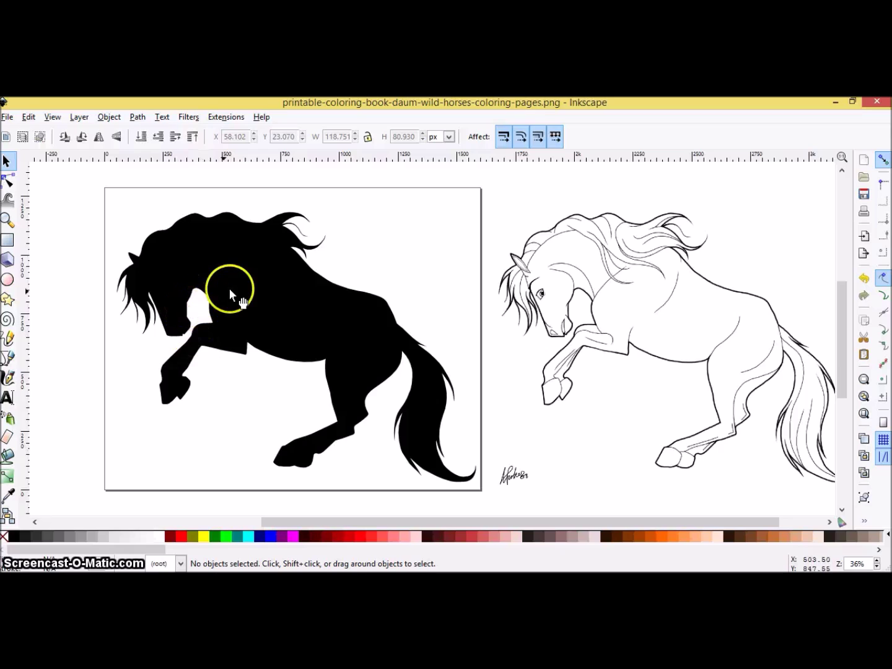
Fill the horse's body, the inner hind leg section and the area above the rear hoof with the same light tan.
left_click(277, 296)
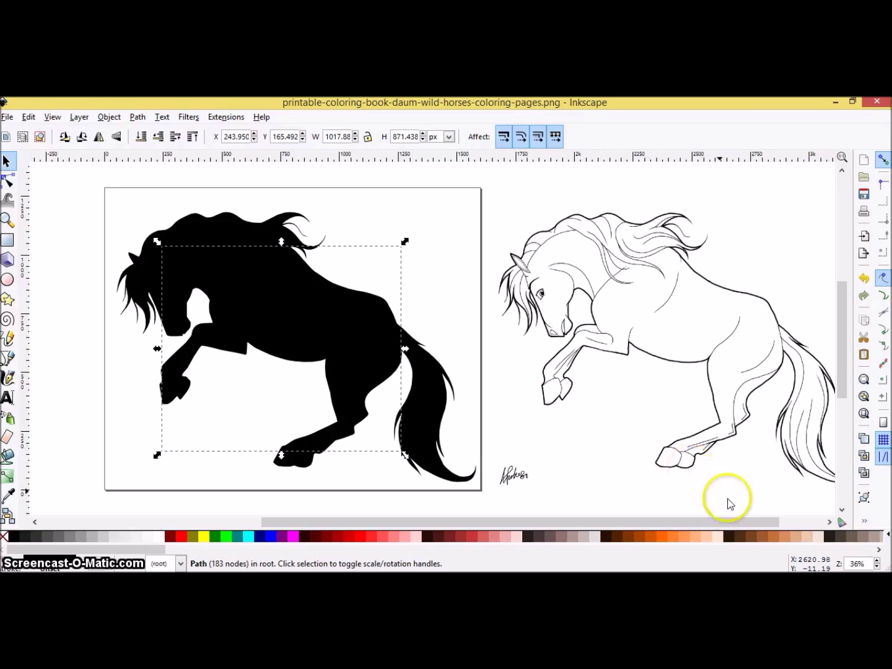
left_click(800, 538)
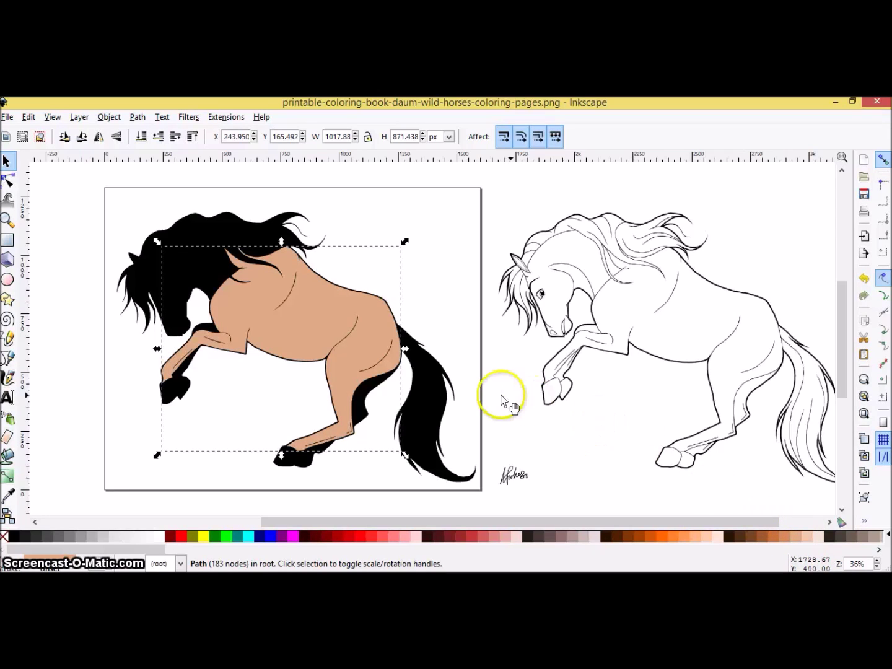
left_click(361, 396)
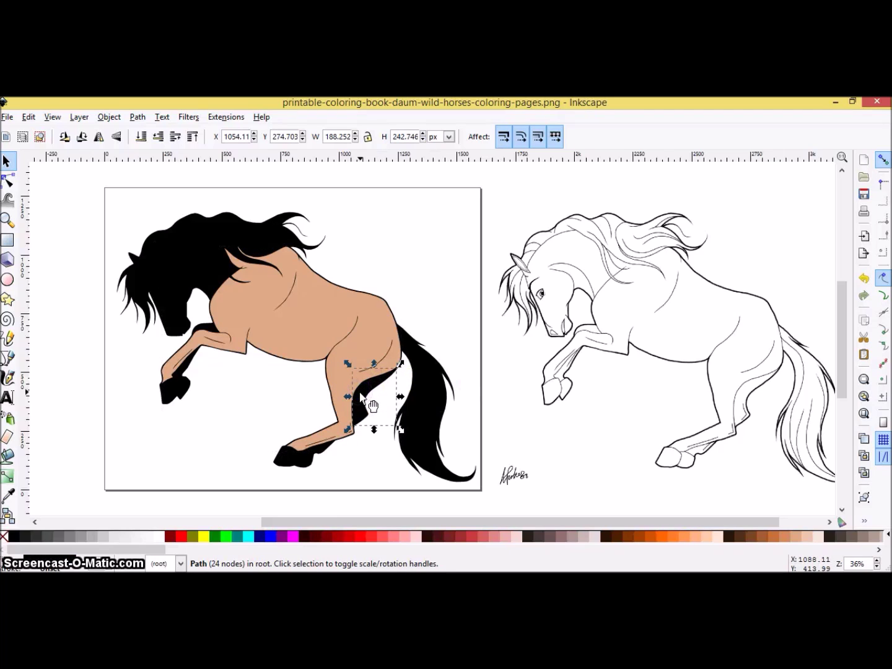
left_click(792, 542)
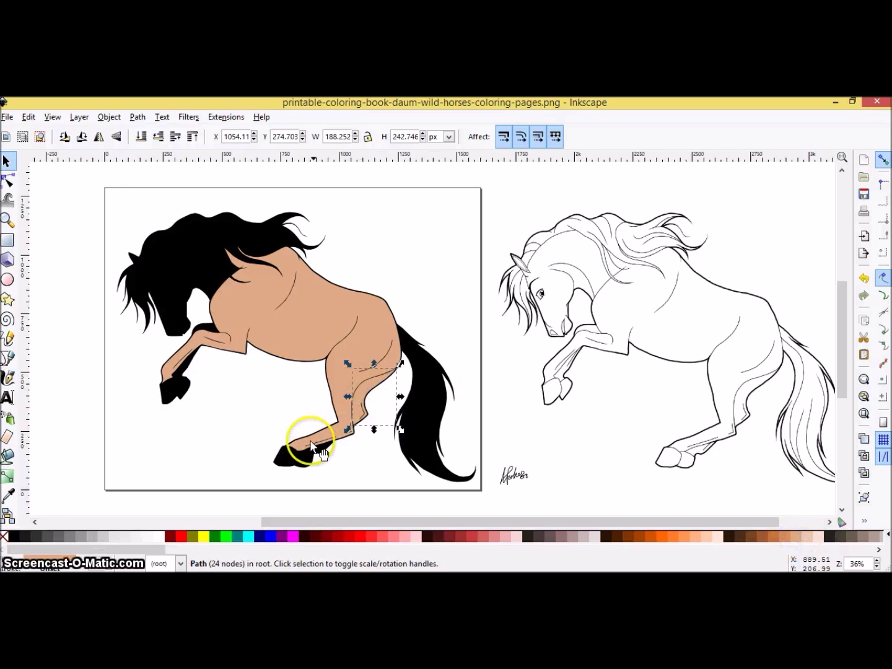
left_click(326, 451)
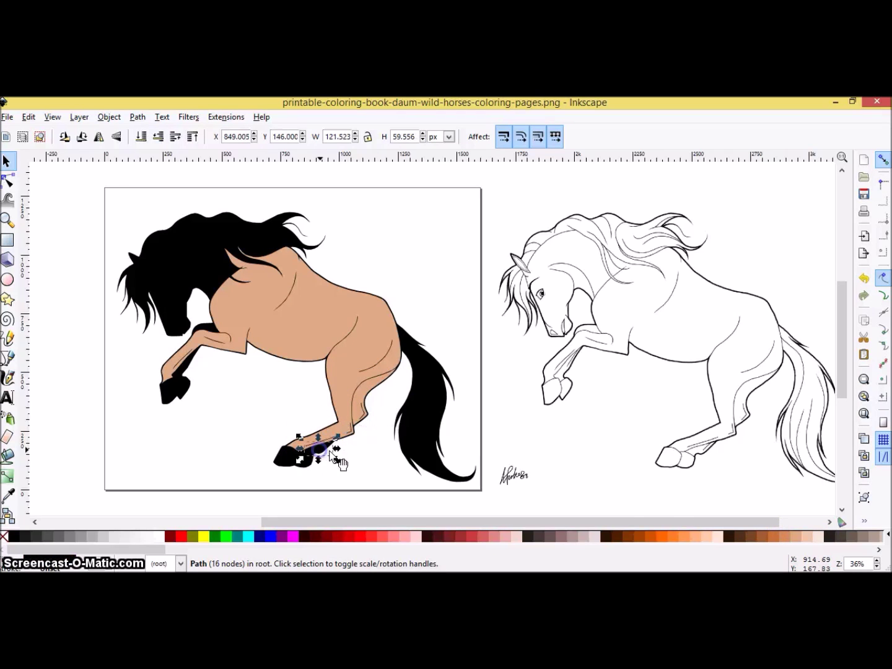
left_click(795, 542)
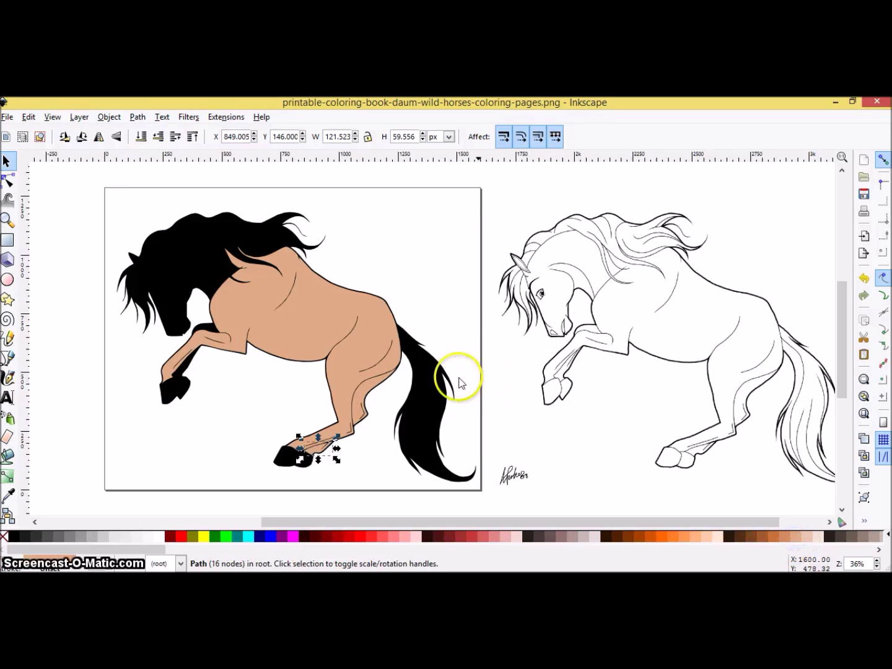
Fill the large main section of the horse's tail with dark brown #502D16.
left_click(427, 376)
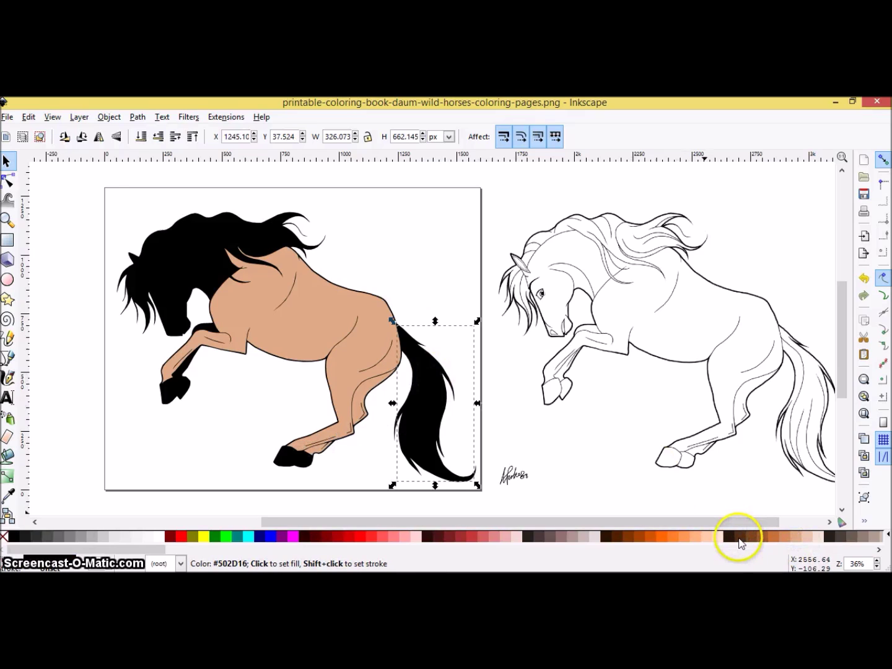
left_click(617, 535)
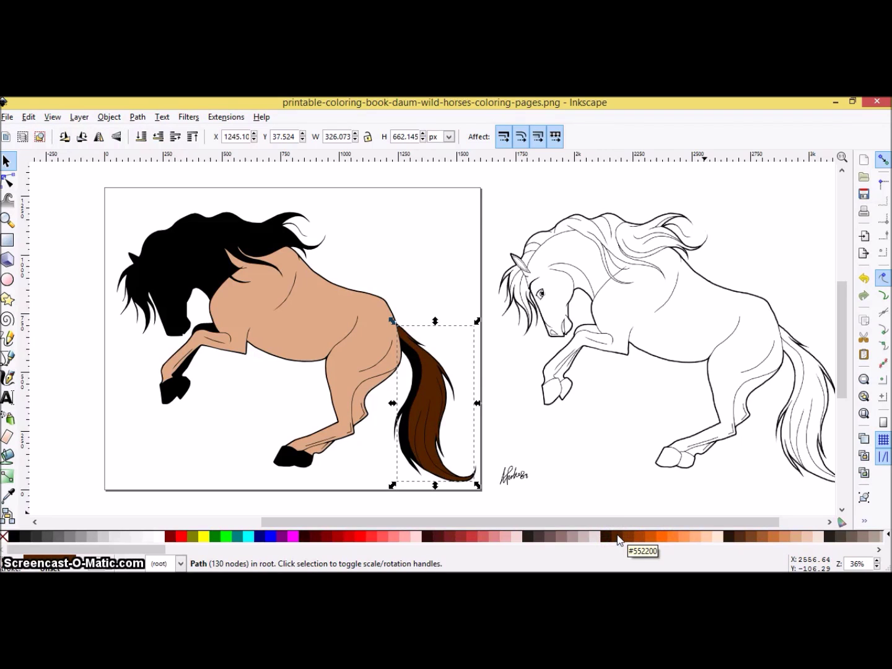
left_click(739, 537)
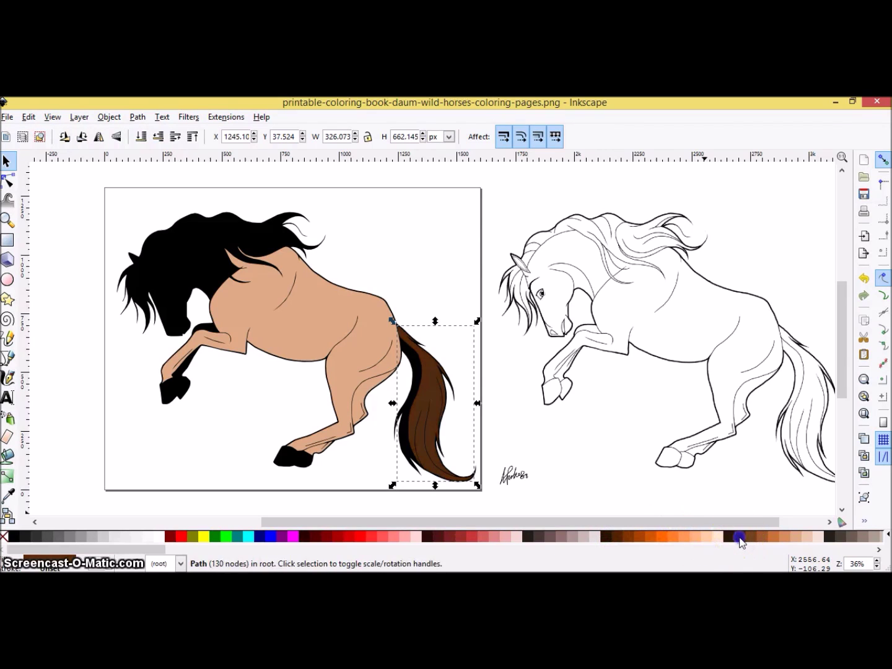
Fill the remaining black inner section of the horse's tail with dark brown #502D16.
left_click(472, 422)
left_click(405, 397)
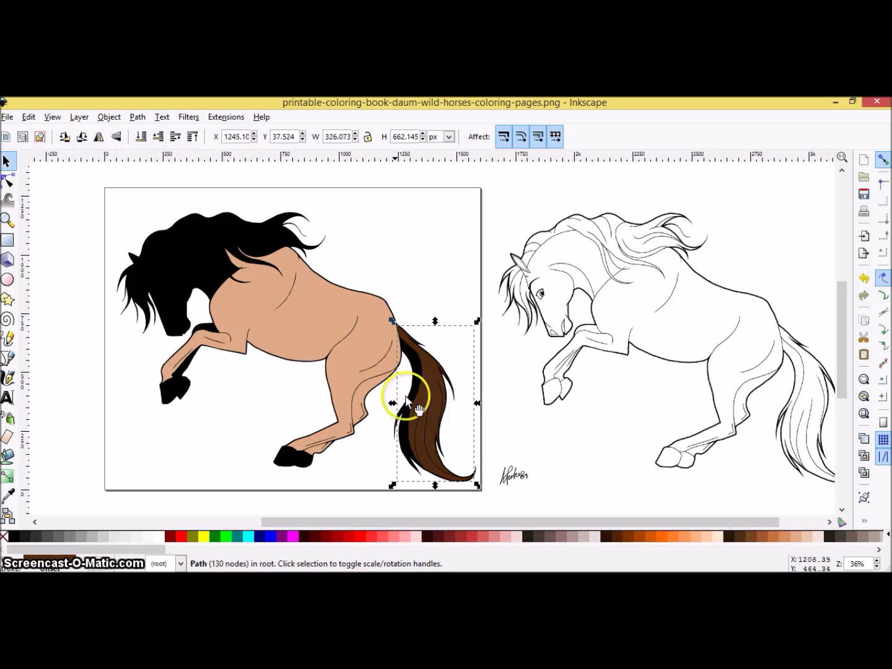
left_click(405, 402)
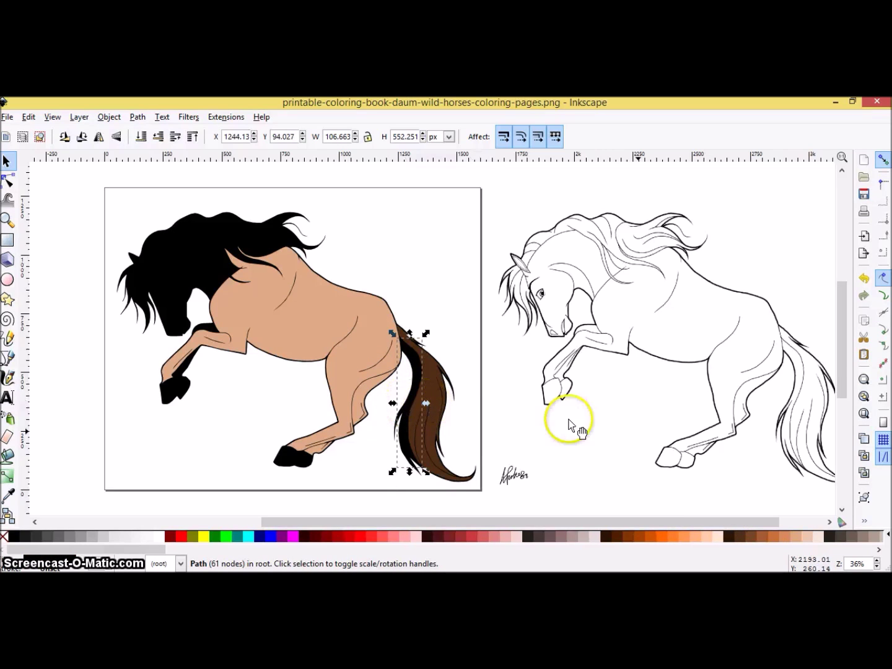
left_click(737, 537)
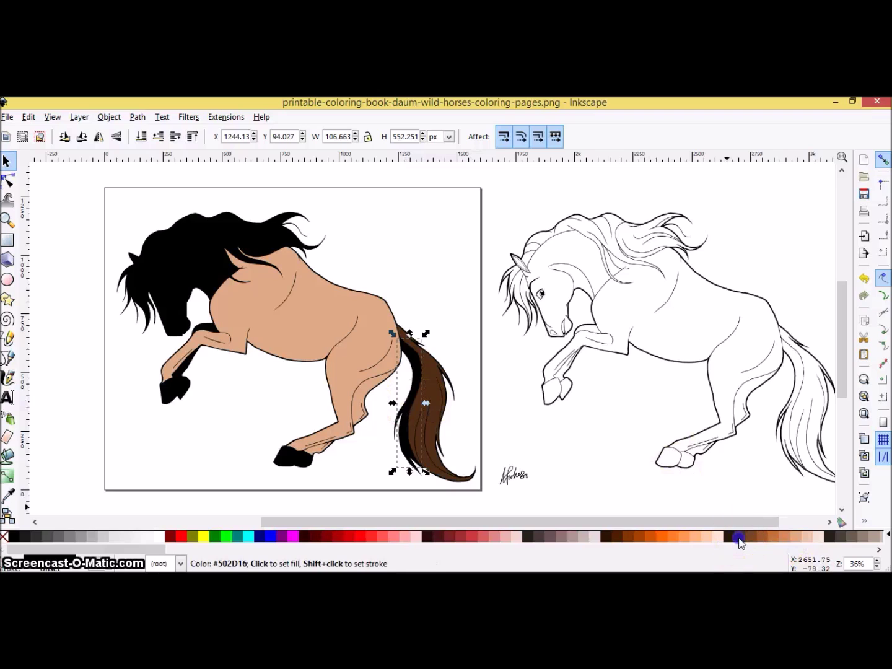
Fill the flowing rear section of the mane and the long section along the neck with the tail's dark brown.
left_click(244, 234)
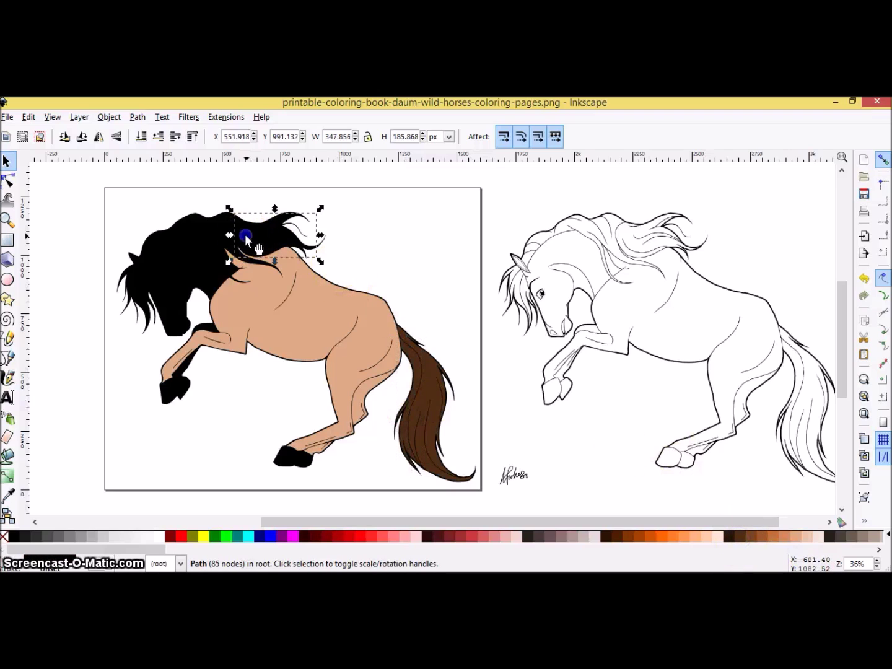
left_click(737, 536)
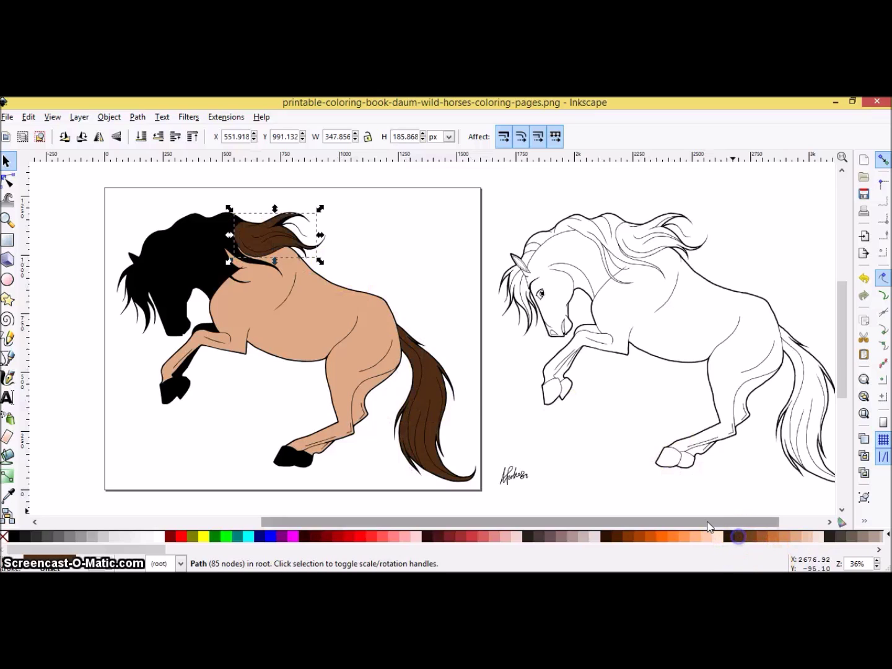
left_click(183, 232)
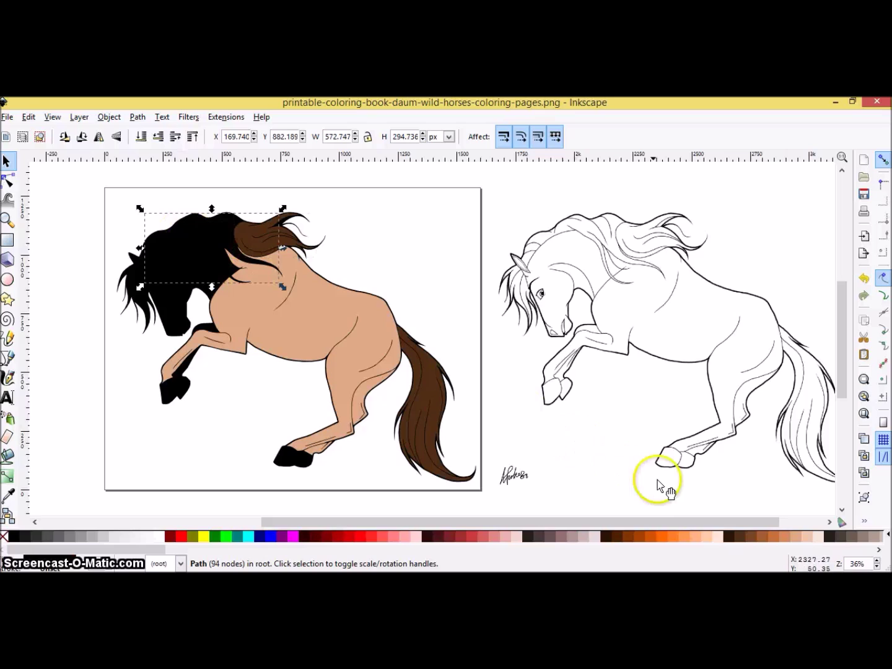
left_click(738, 536)
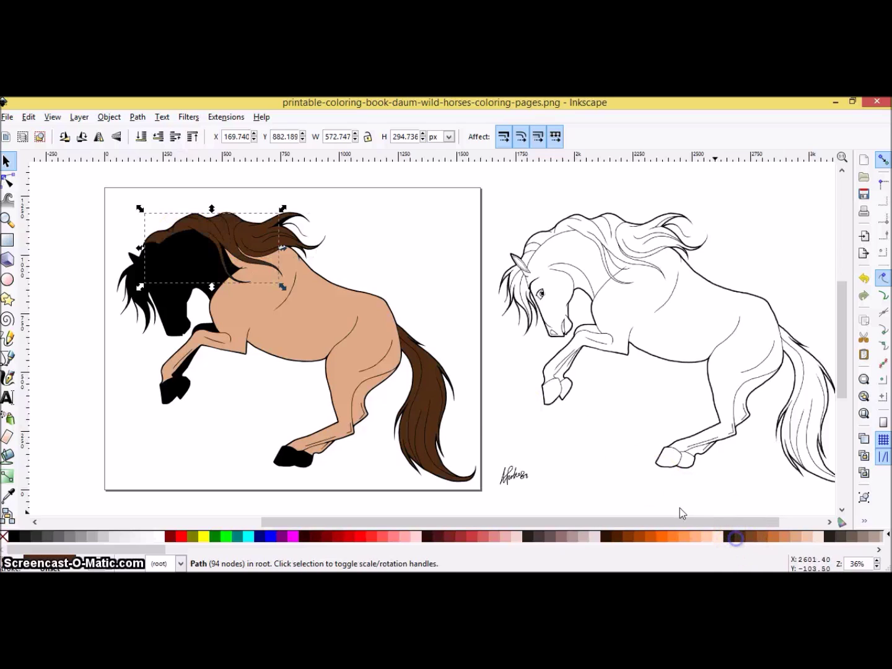
Fill the horse's head and neck with the same light tan as the body.
left_click(163, 298)
left_click(178, 273)
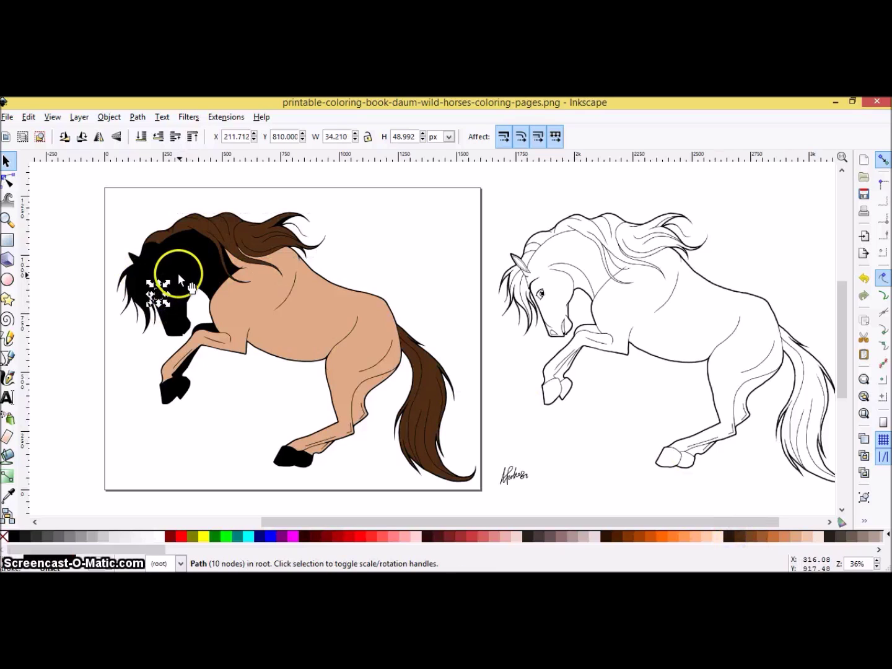
left_click(178, 272, "alt")
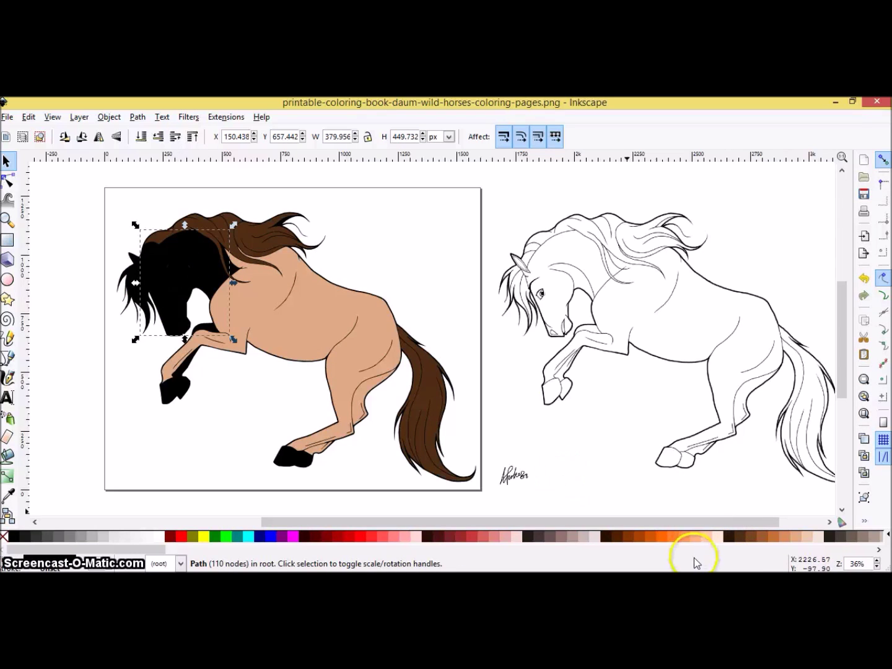
left_click(800, 537)
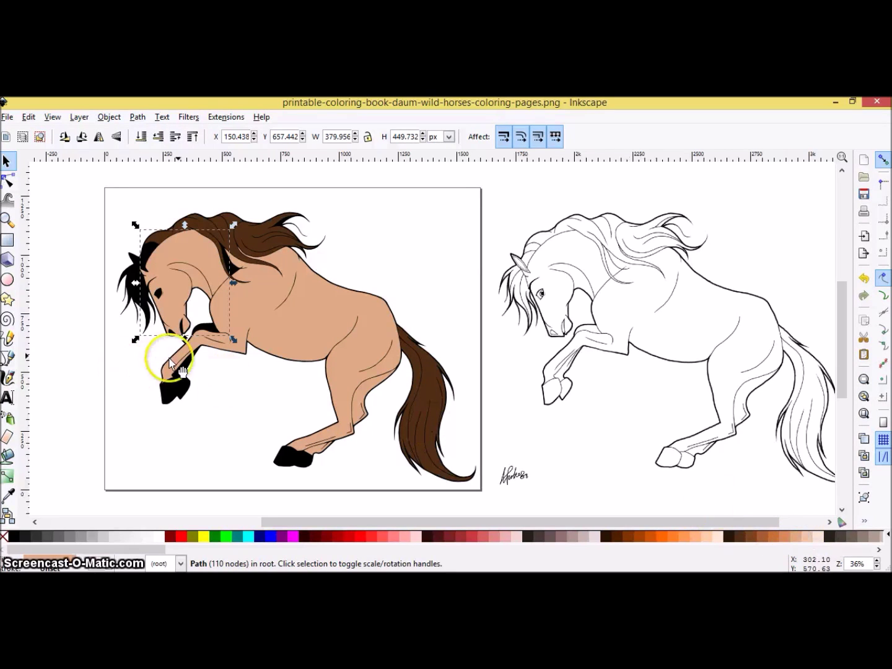
Fill the black upper knee section and the lower section of the front leg with light tan #DEAA87.
left_click(209, 326)
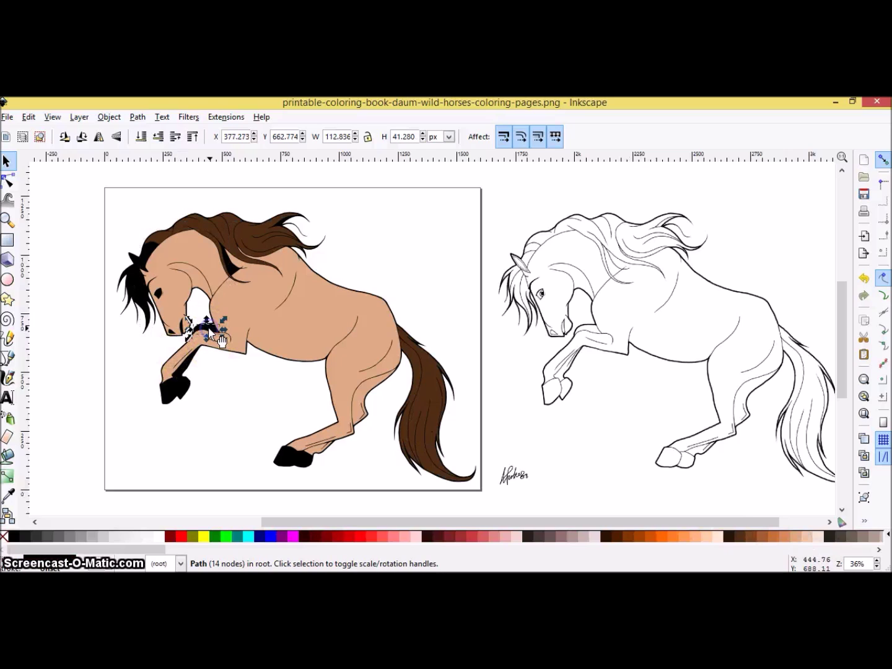
left_click(799, 539)
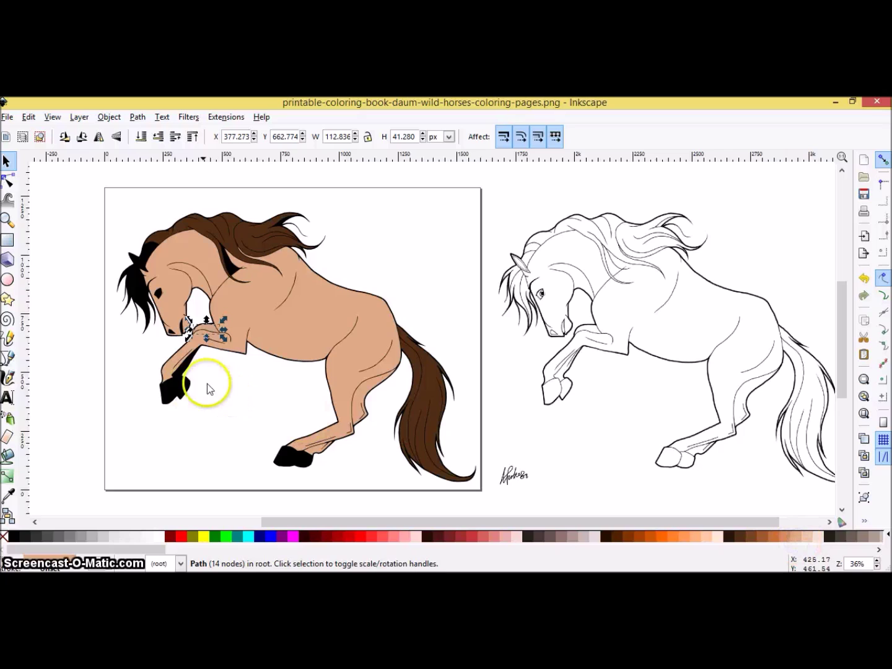
left_click(176, 371)
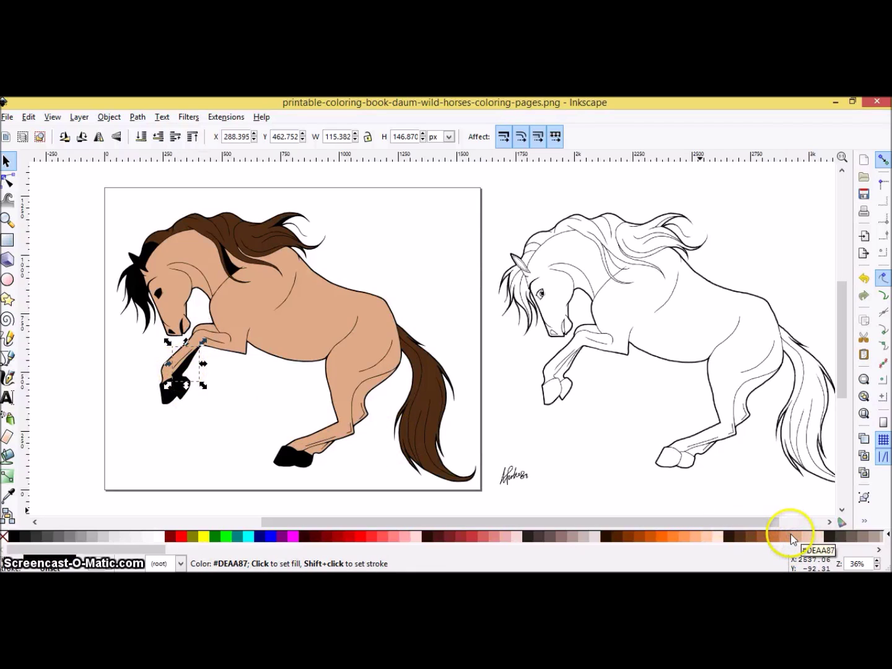
Fill the three sections of the forelock in front of the face with the mane's dark brown.
left_click(137, 291)
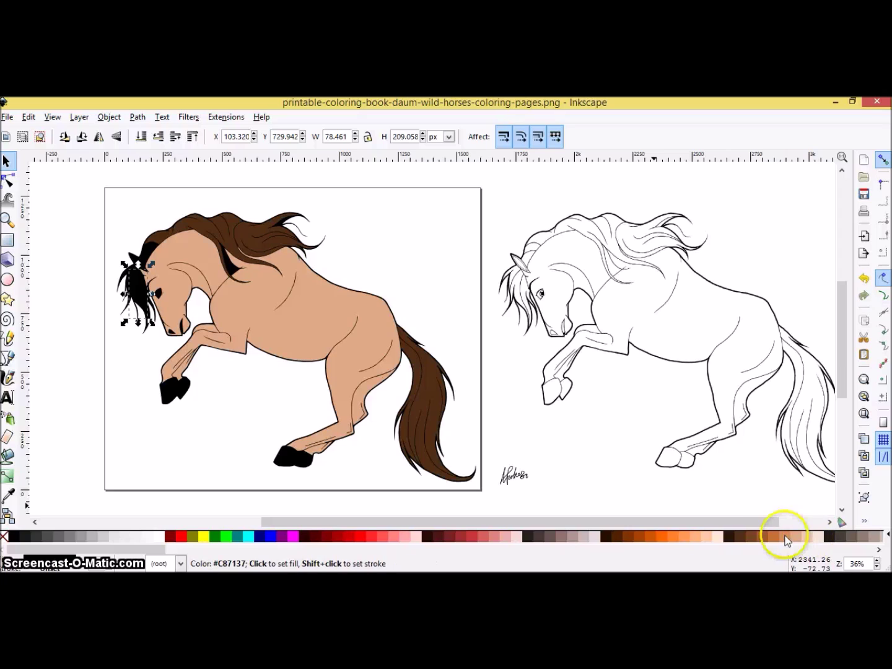
left_click(740, 536)
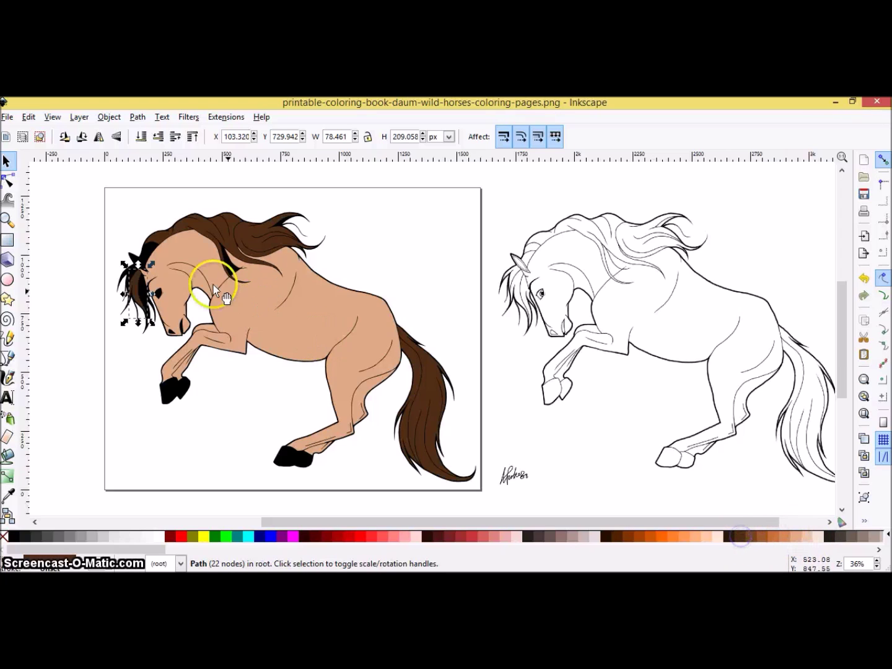
left_click(143, 286)
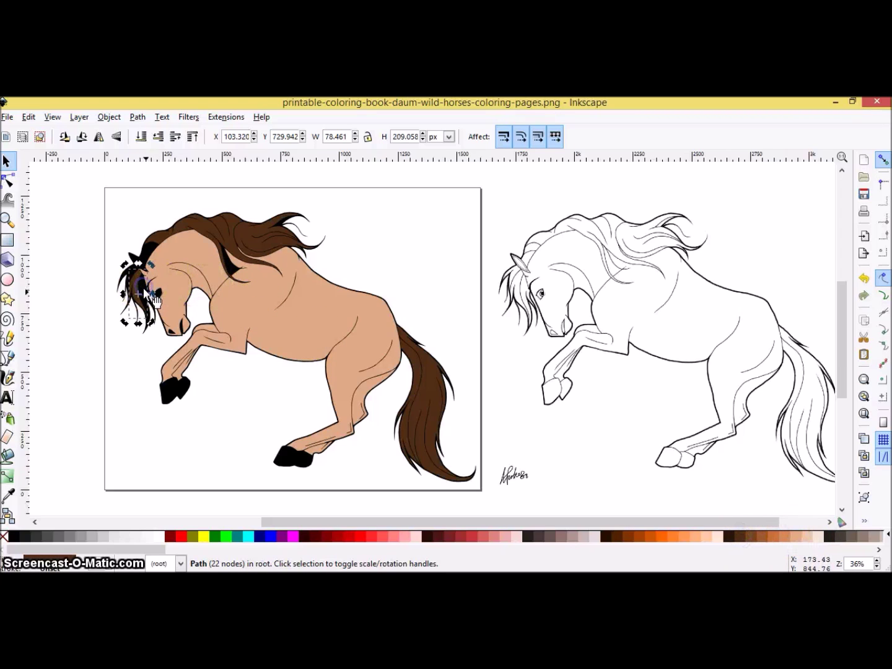
left_click(736, 537)
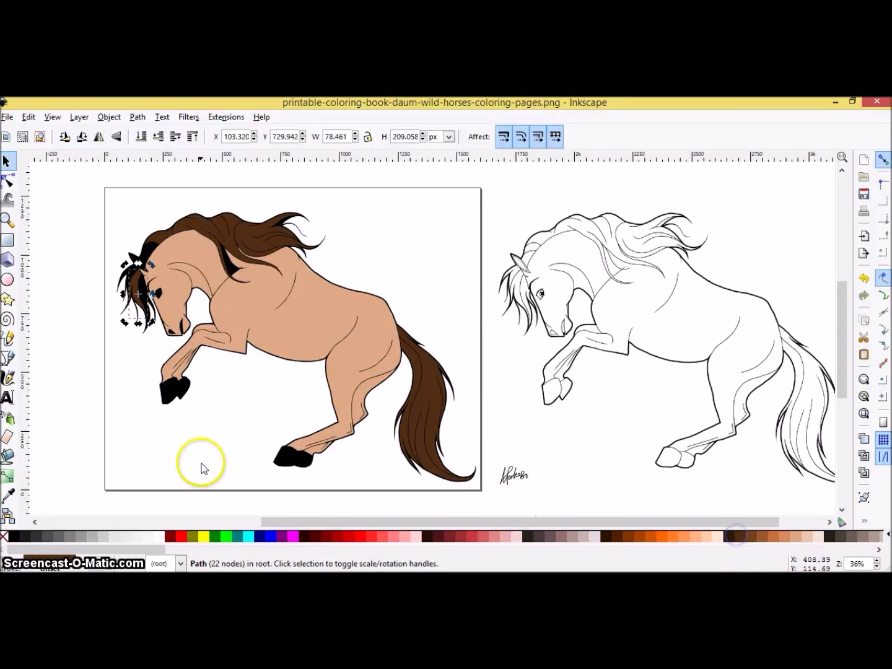
left_click(177, 433)
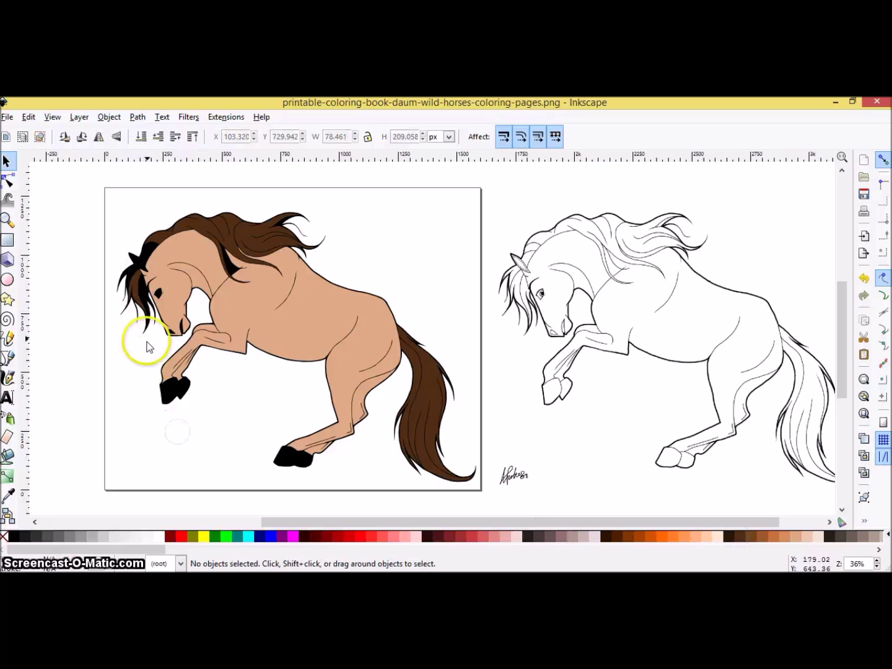
left_click(155, 303)
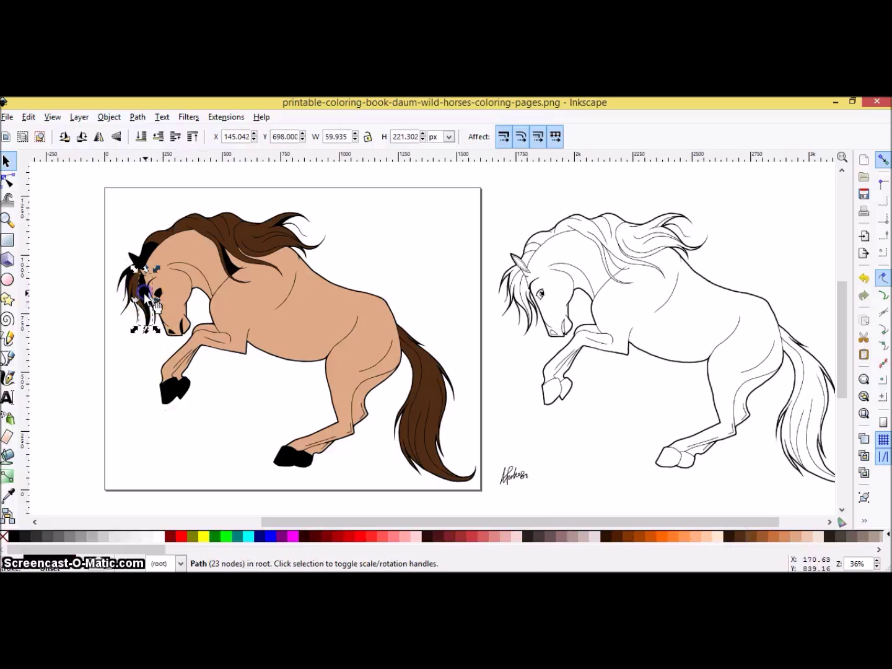
left_click(740, 534)
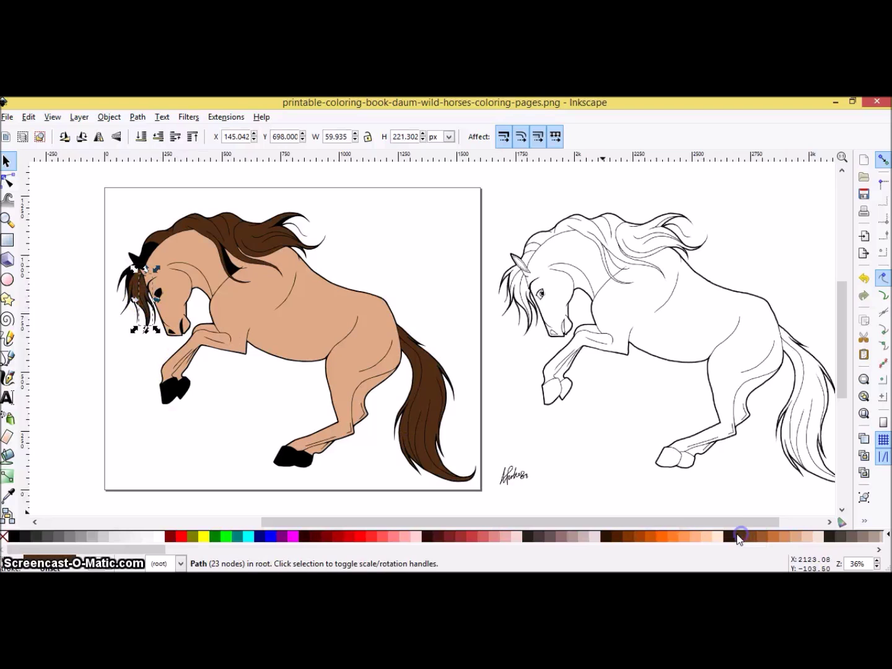
left_click(140, 282)
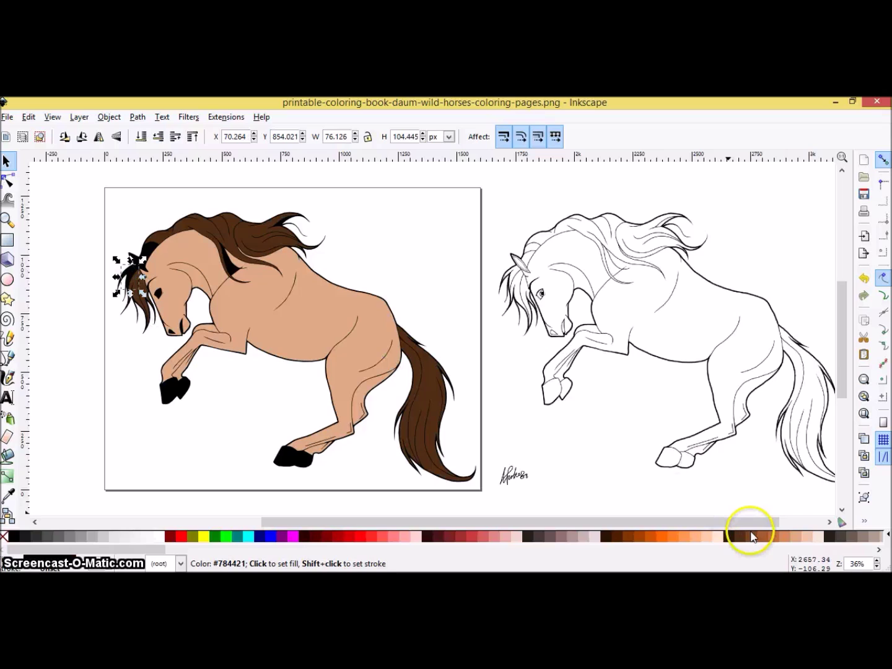
left_click(746, 538)
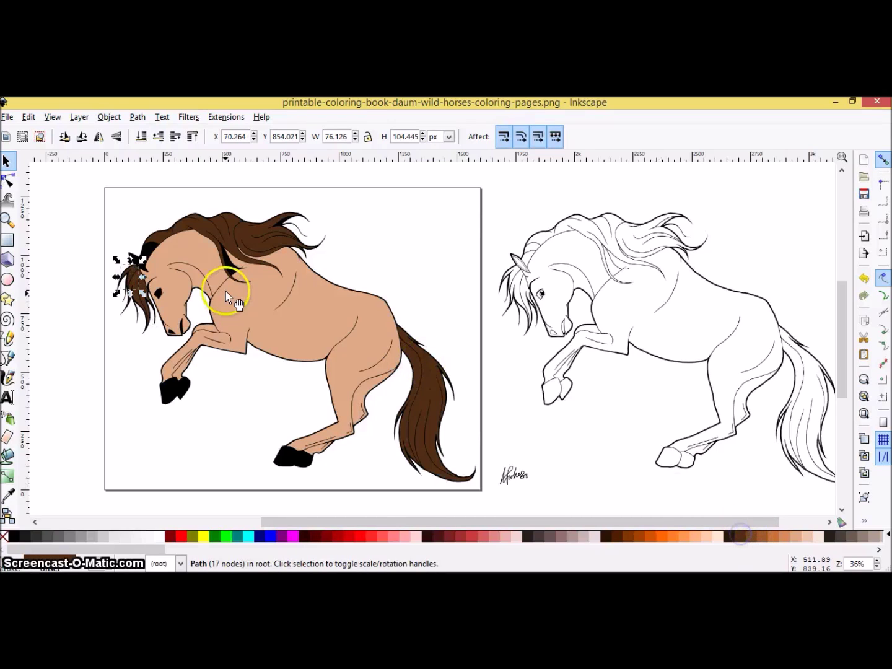
Fill the small mane section above the ear with dark brown and the gap between the neck's mane strands with light tan.
left_click(151, 251)
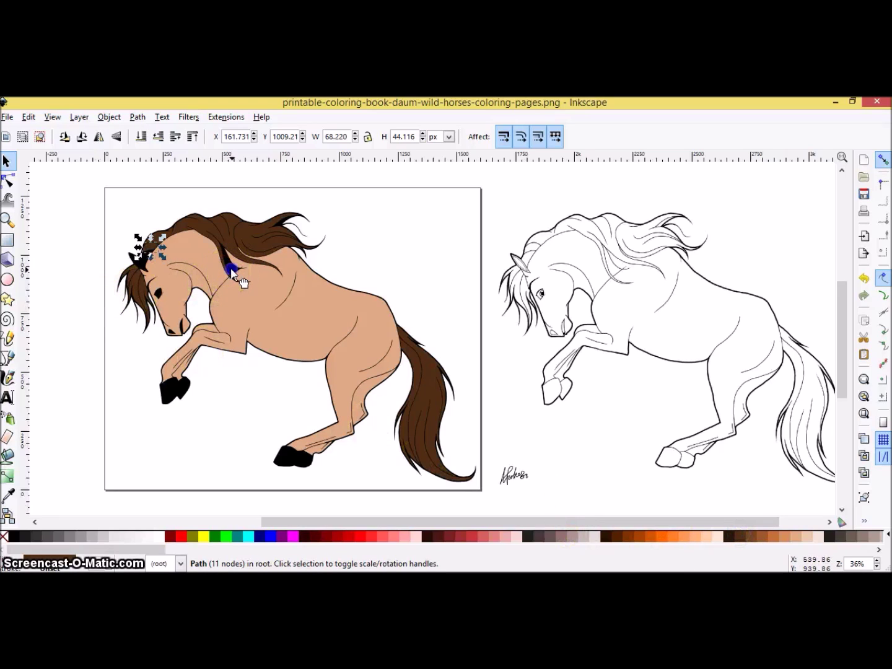
left_click(230, 274)
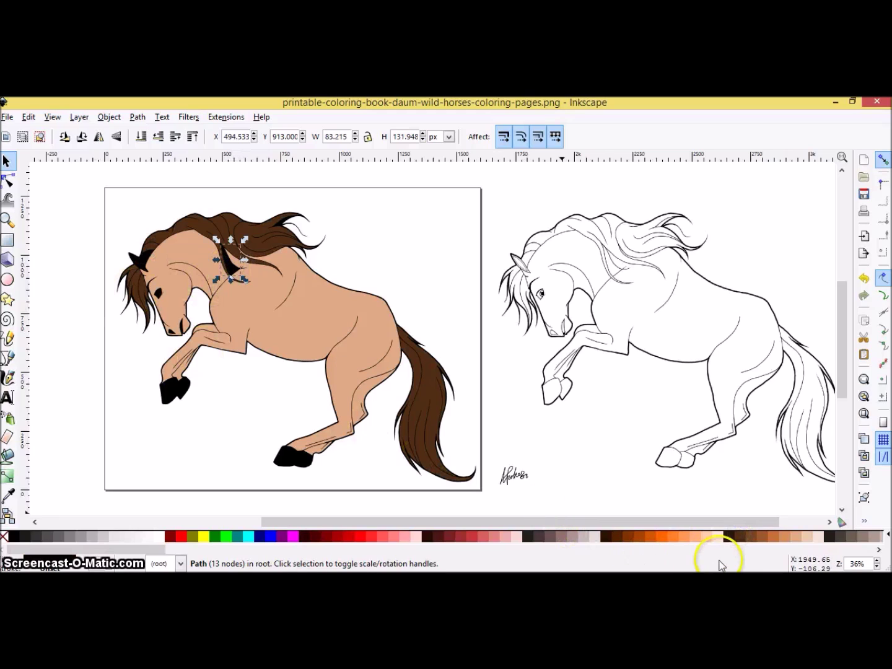
left_click(795, 537)
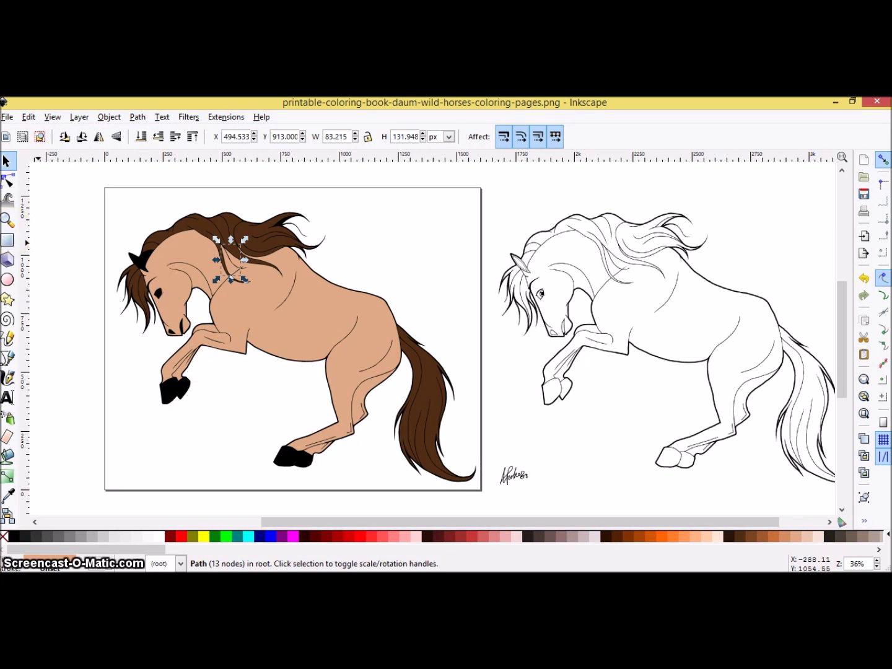
Fill the small black mane section directly behind the ear with the mane's dark brown.
left_click(9, 220)
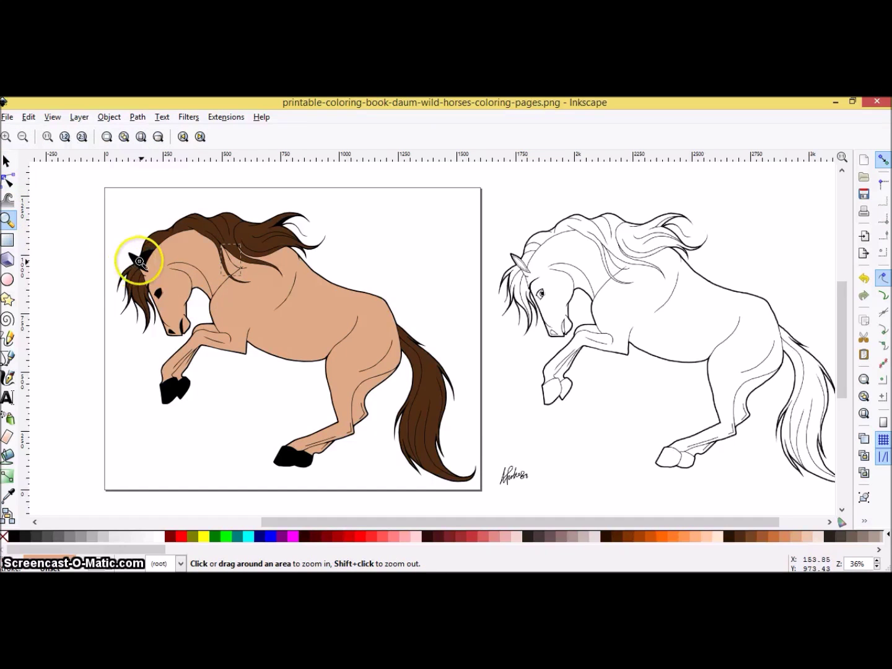
left_click(141, 262)
left_click(142, 261)
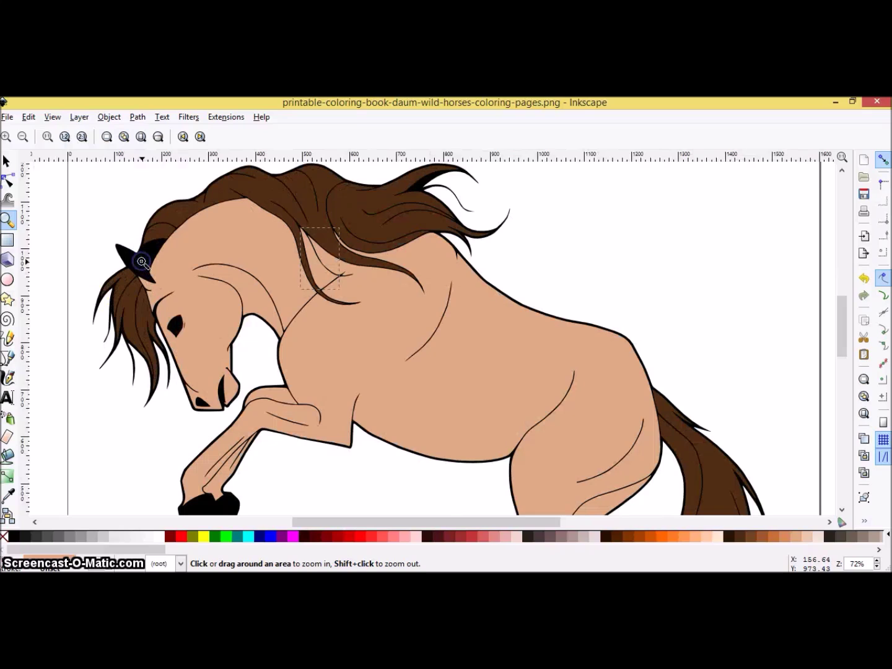
left_click(142, 261)
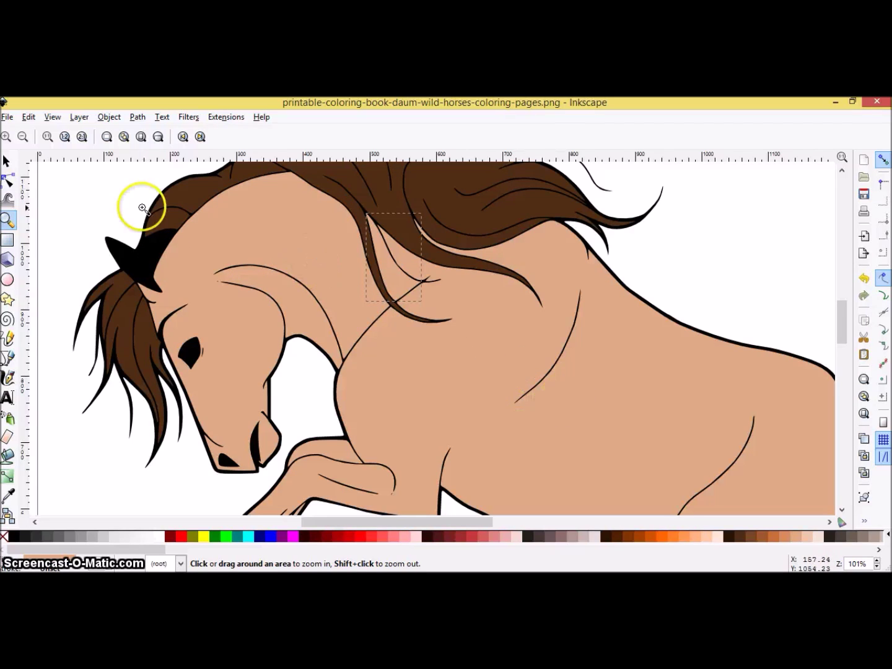
left_click(7, 162)
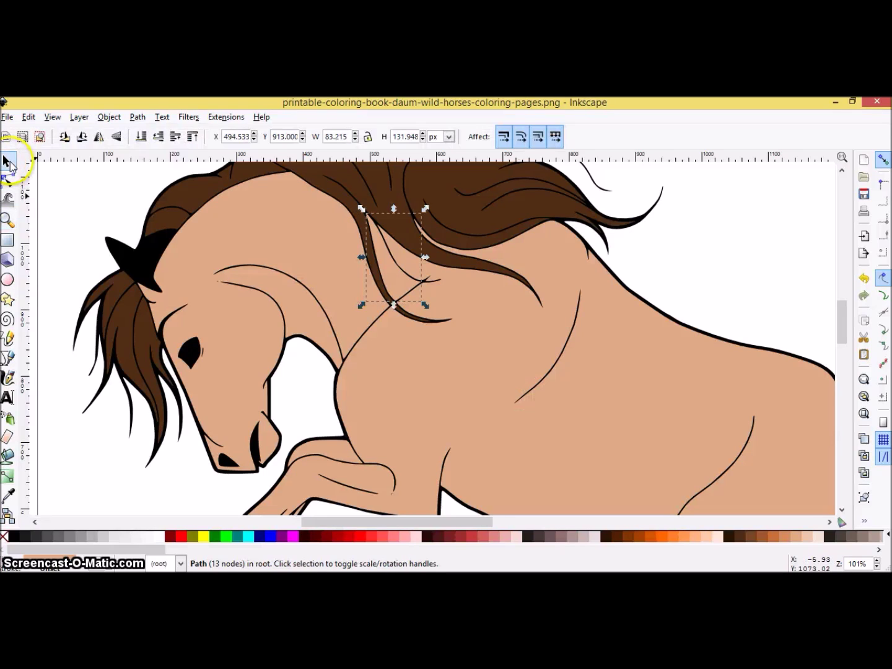
left_click(161, 233)
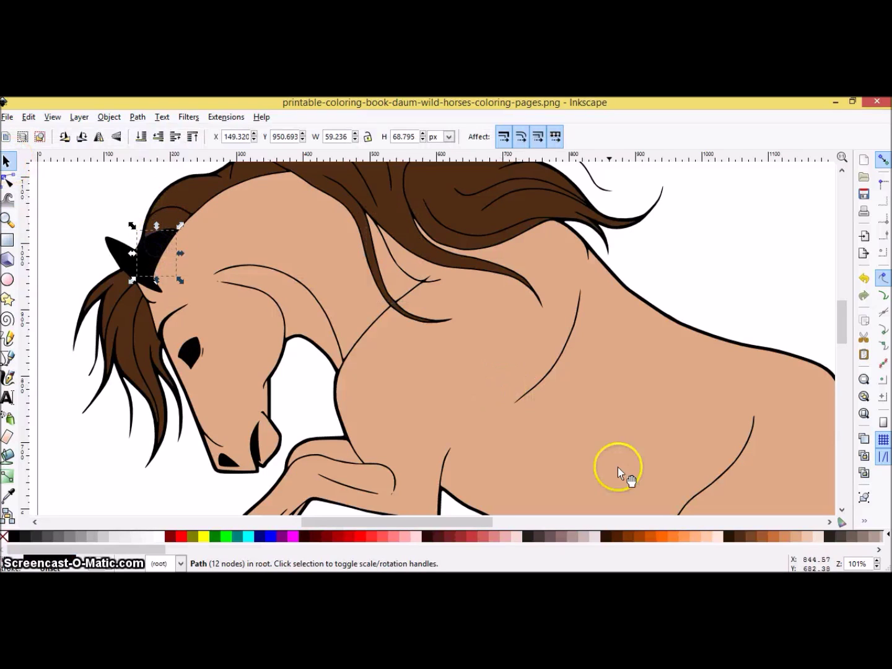
left_click(744, 542)
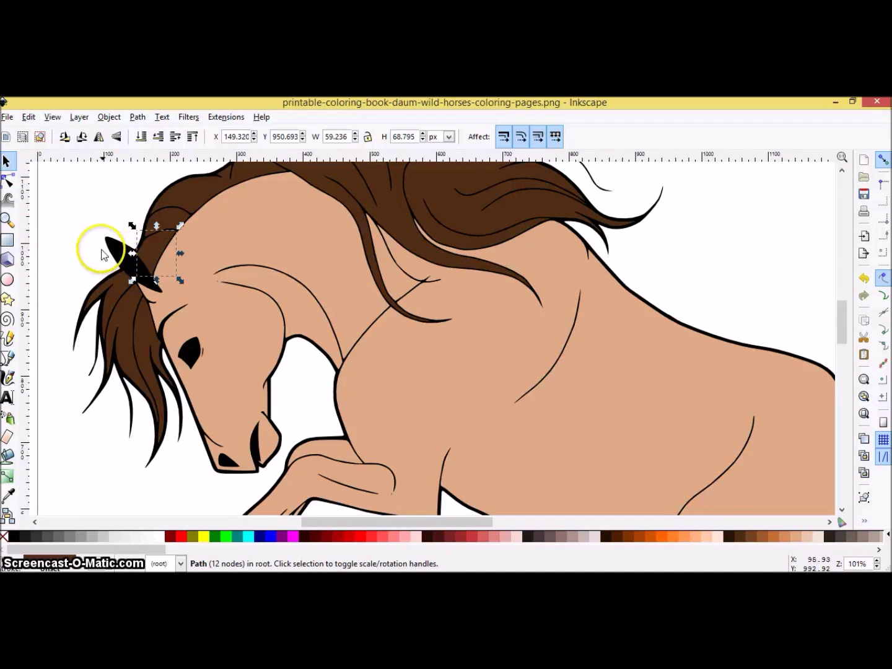
Fill the tiny highlight inside the horse's eye with white.
left_click(186, 351)
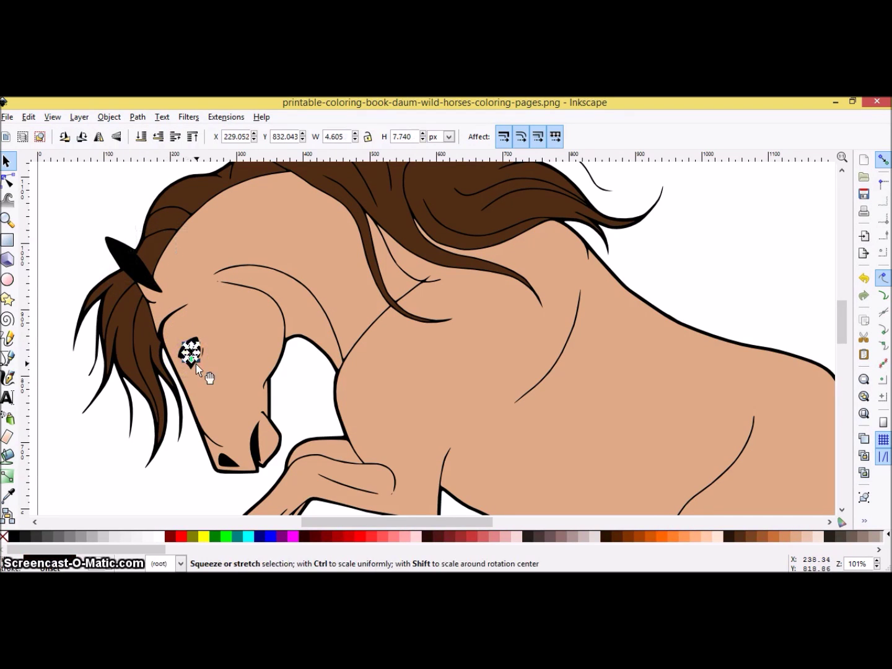
left_click(163, 536)
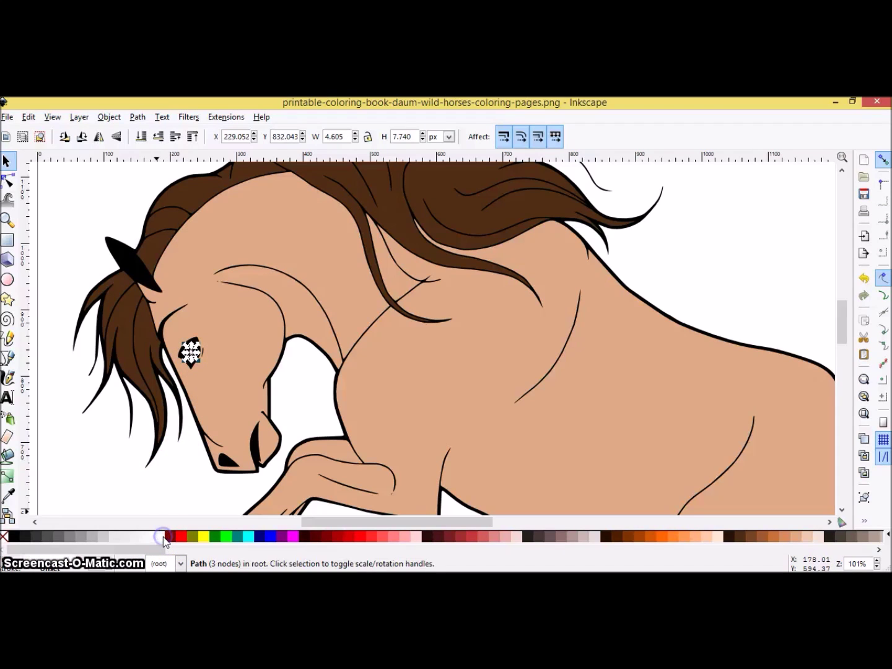
left_click(142, 477)
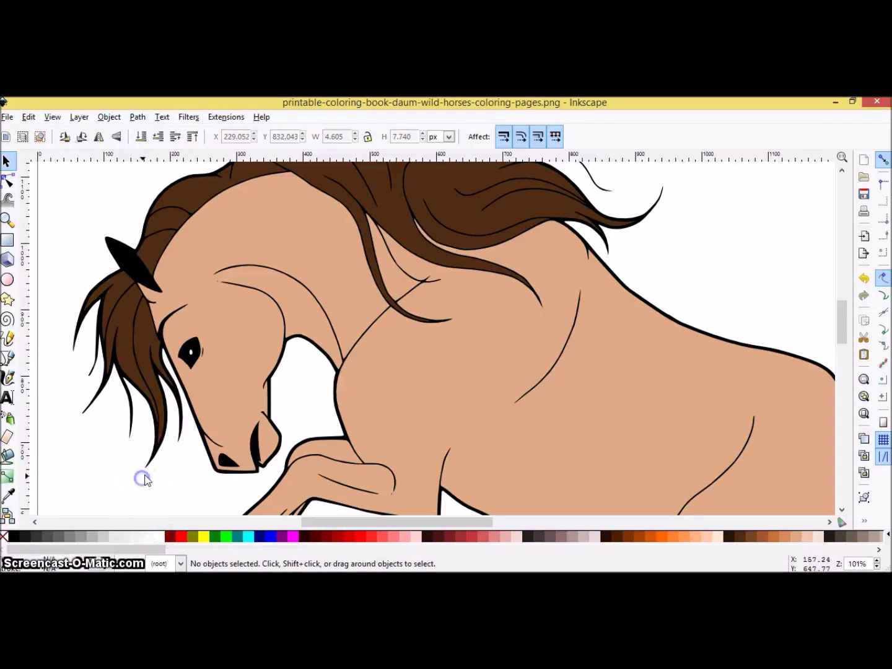
left_click(191, 355)
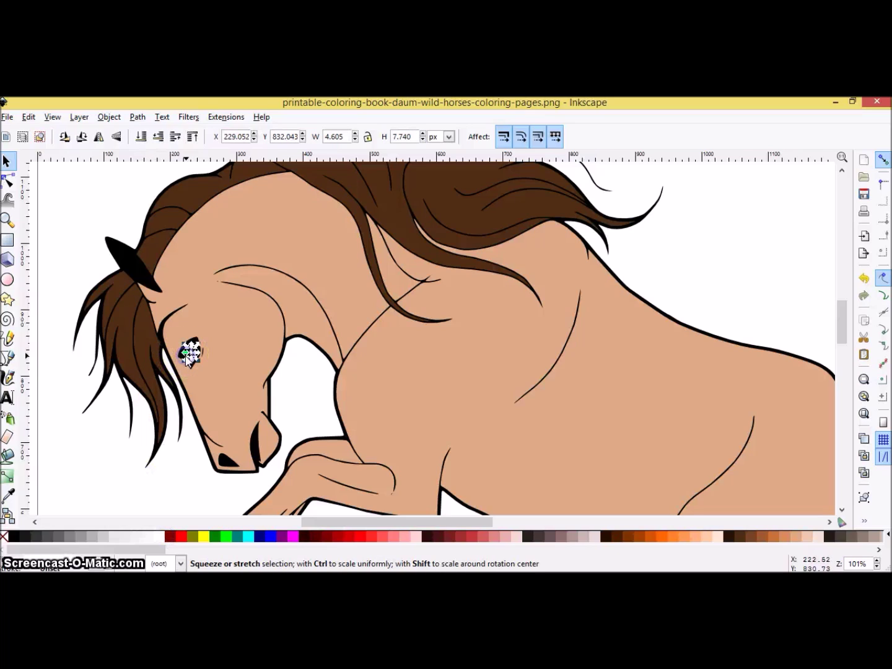
Fill the black outer shape of the horse's eye with white.
left_click(185, 424)
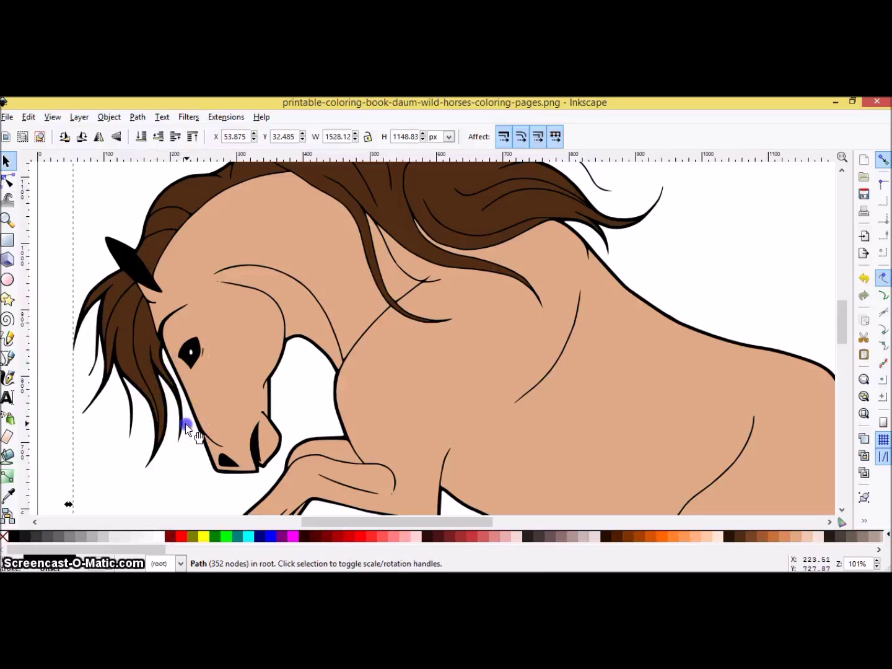
left_click(184, 359)
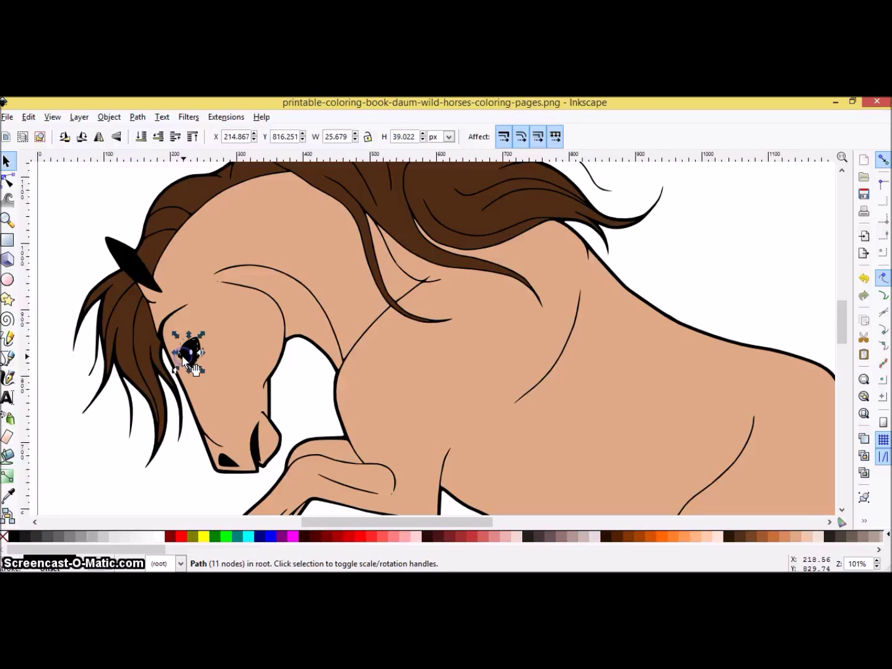
left_click(157, 537)
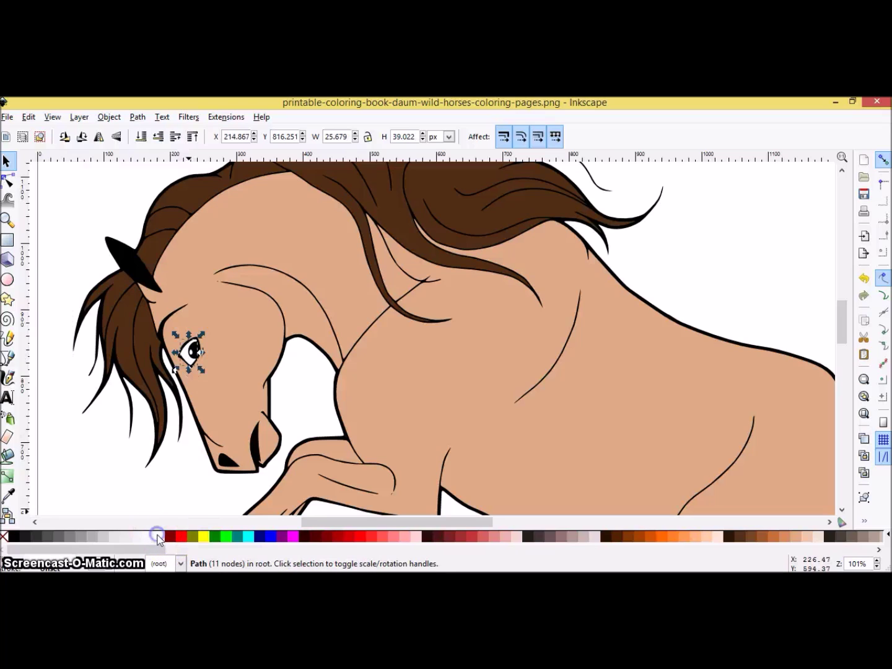
left_click(137, 484)
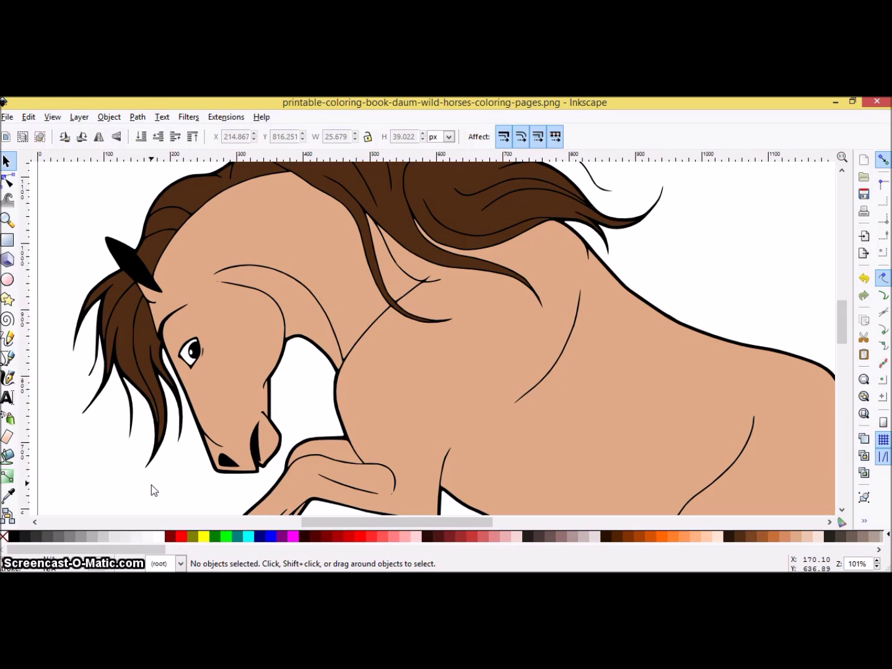
left_click_drag(167, 483, 227, 465)
left_click(227, 462)
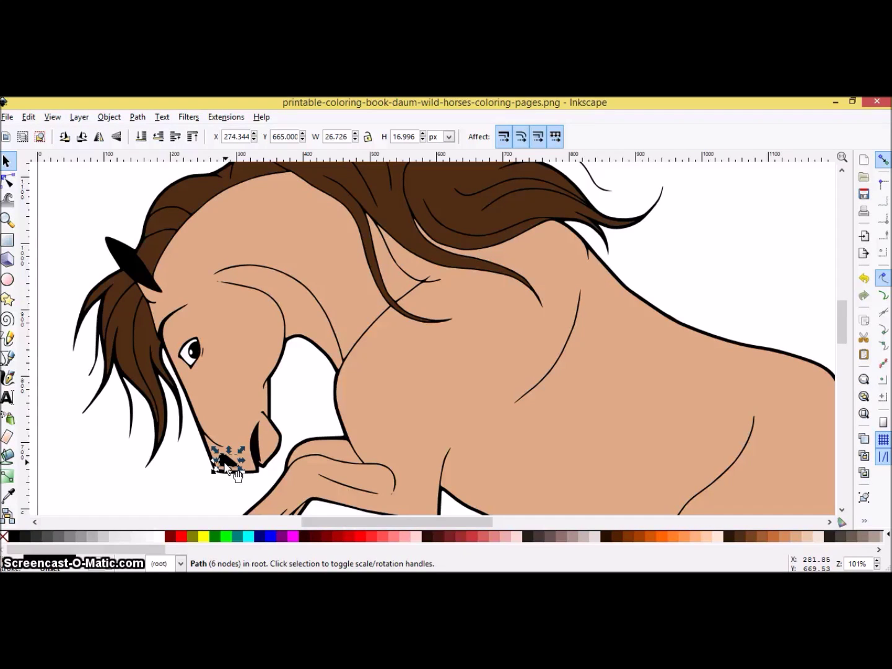
left_click(231, 465)
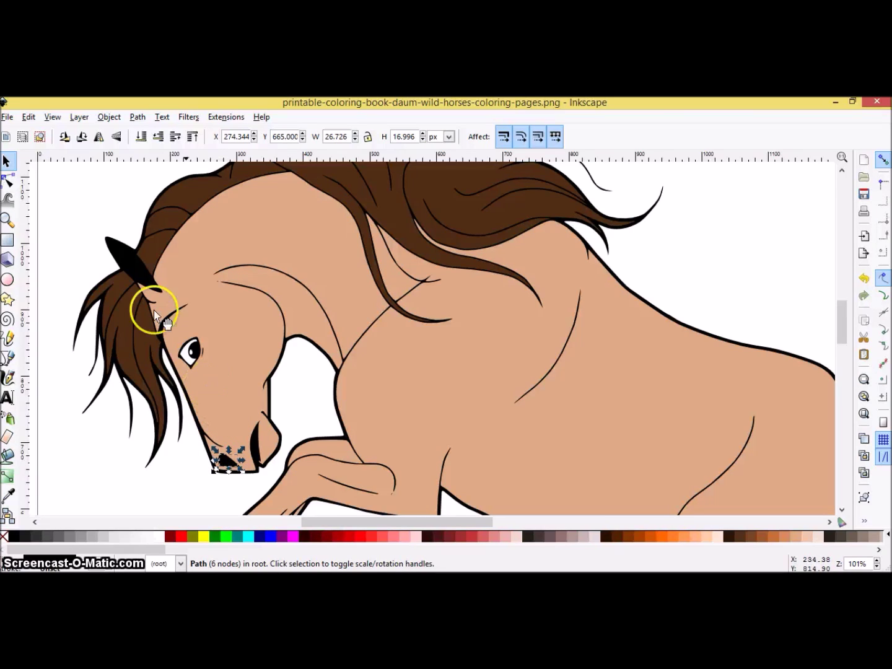
Fill the inside of the horse's ear with light pink.
left_click(119, 255)
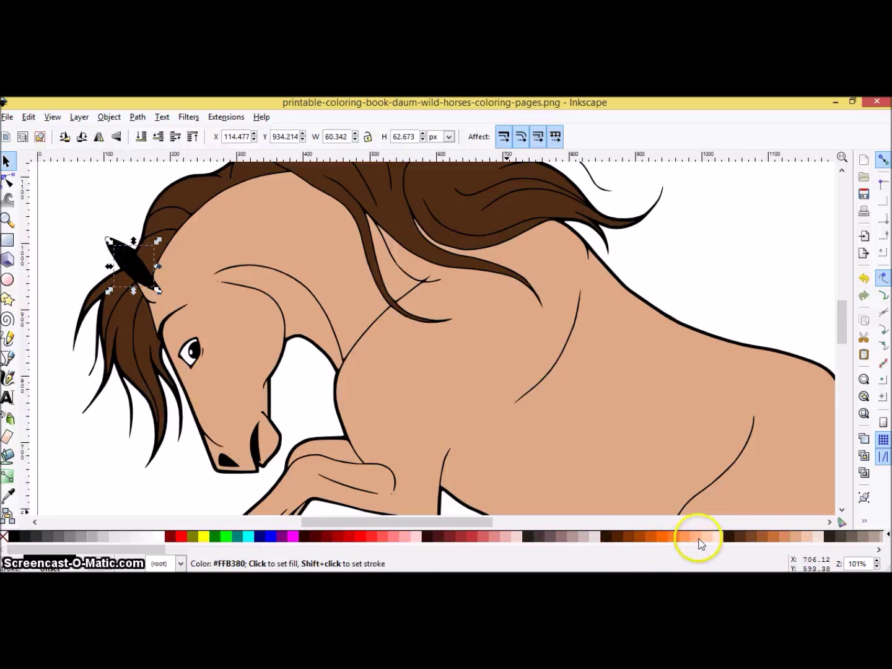
left_click(796, 536)
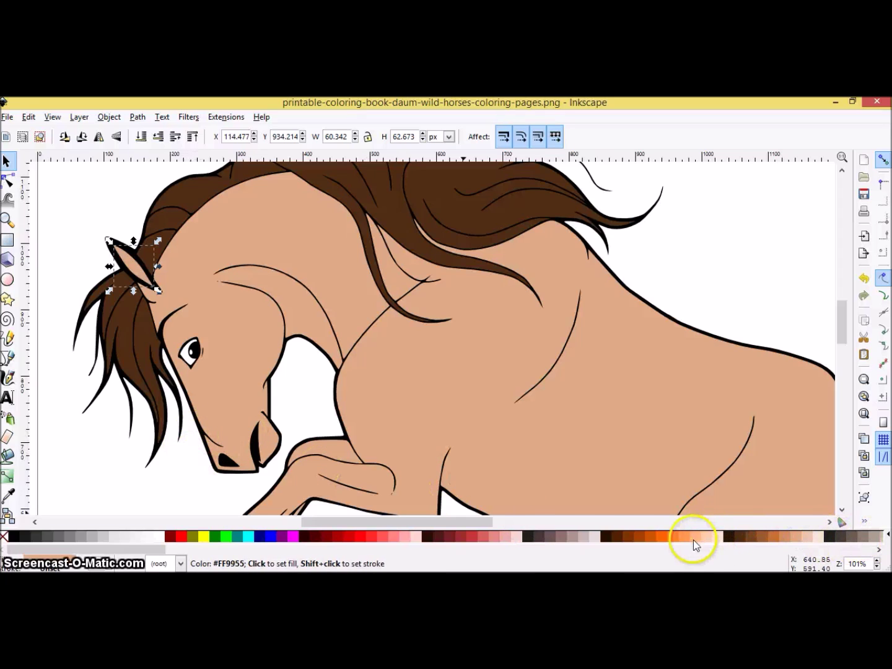
left_click(505, 535)
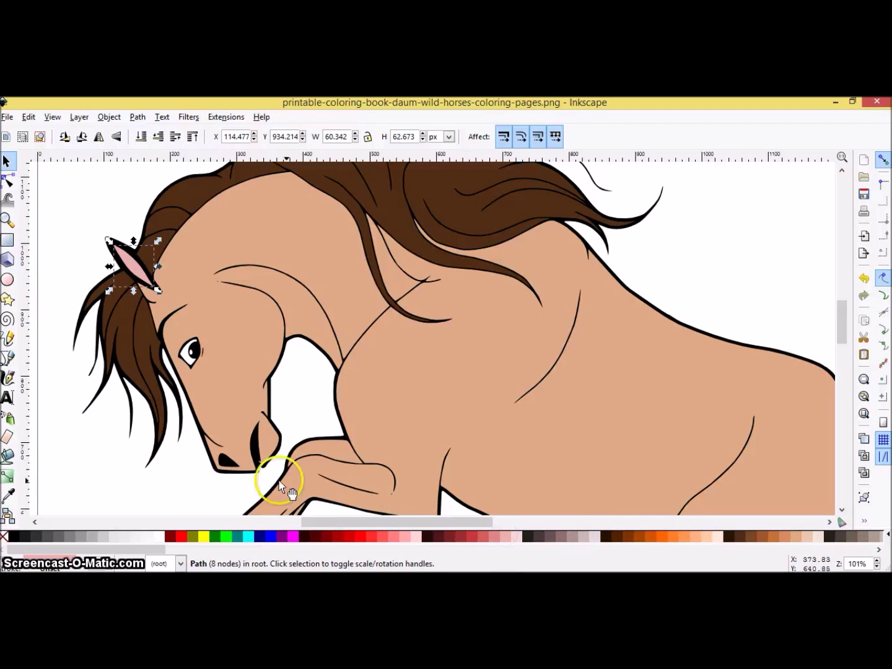
left_click(192, 458)
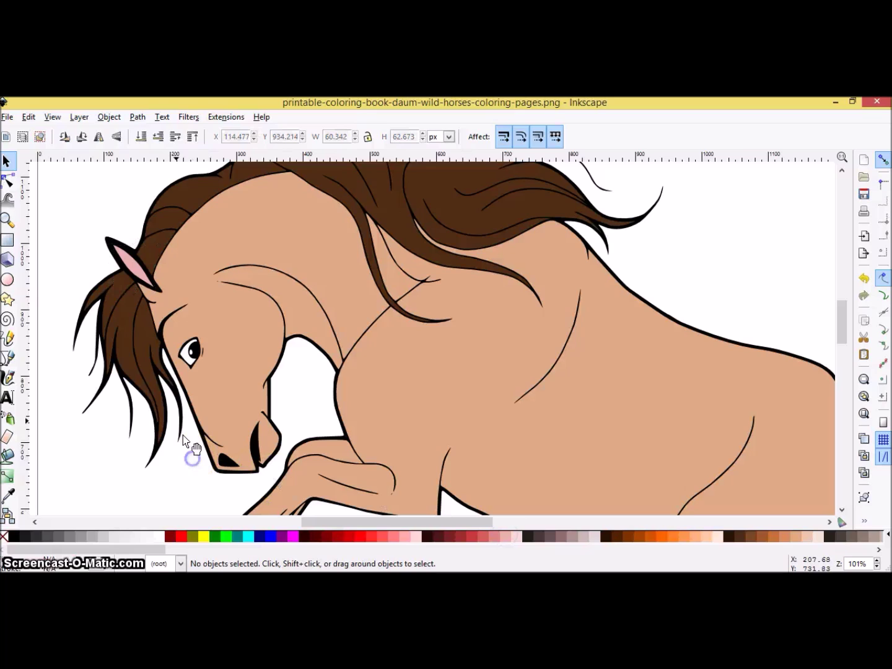
Fill the black rim shape around the pink inner ear with the body's tan, #DEAA87.
left_click(110, 243)
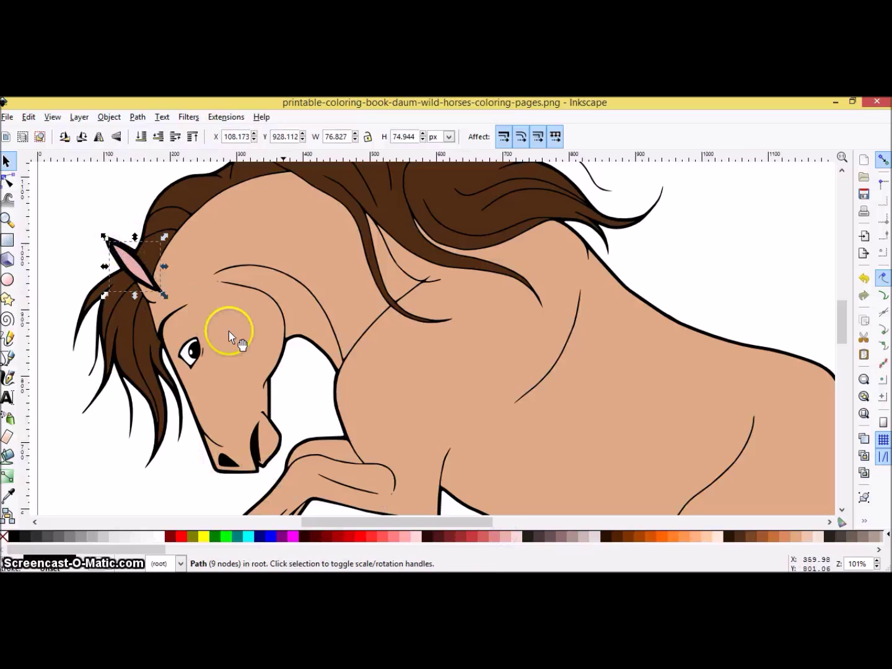
left_click(796, 538)
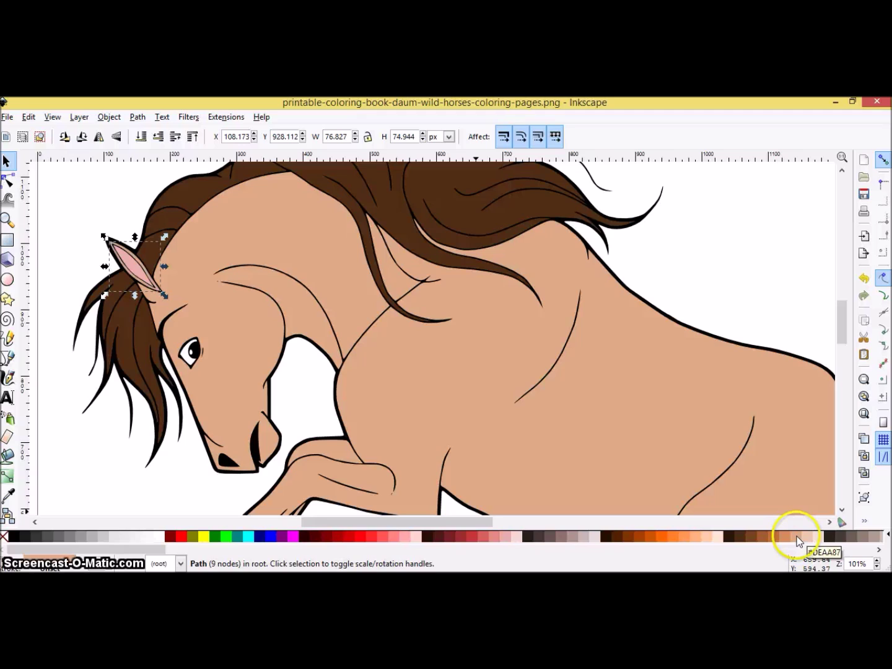
left_click(169, 473)
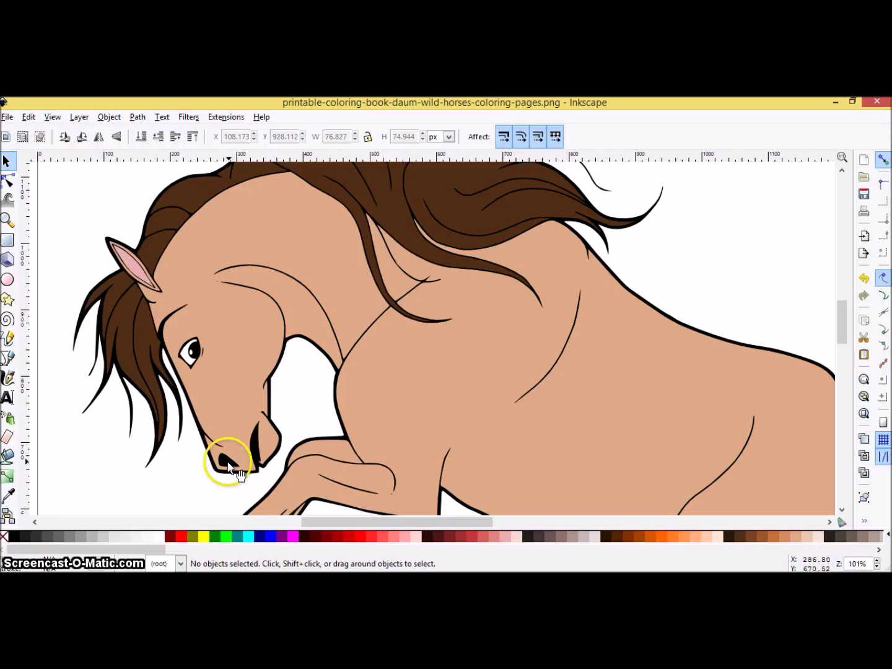
left_click(227, 463)
left_click(228, 462)
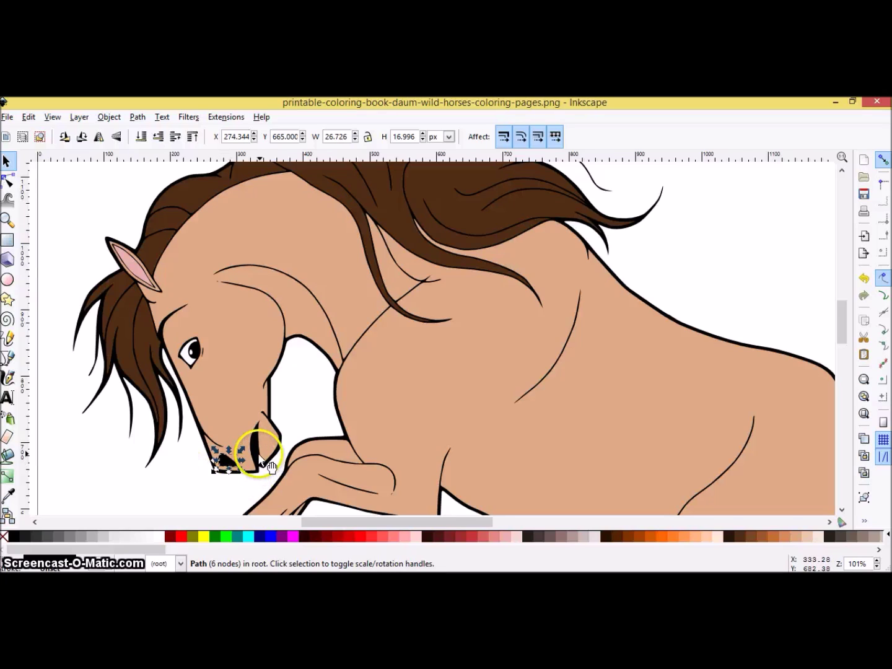
left_click(256, 452)
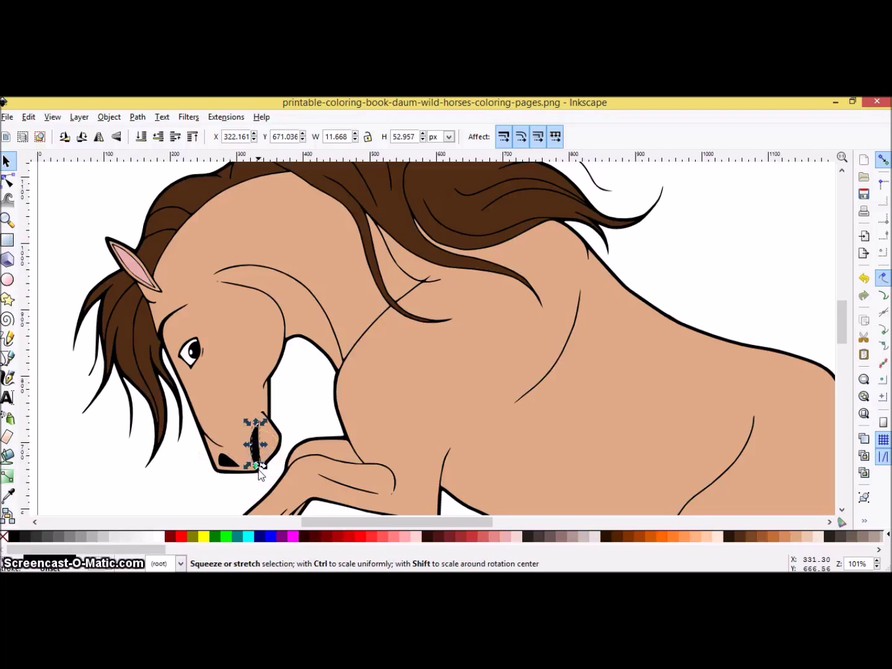
left_click(255, 489)
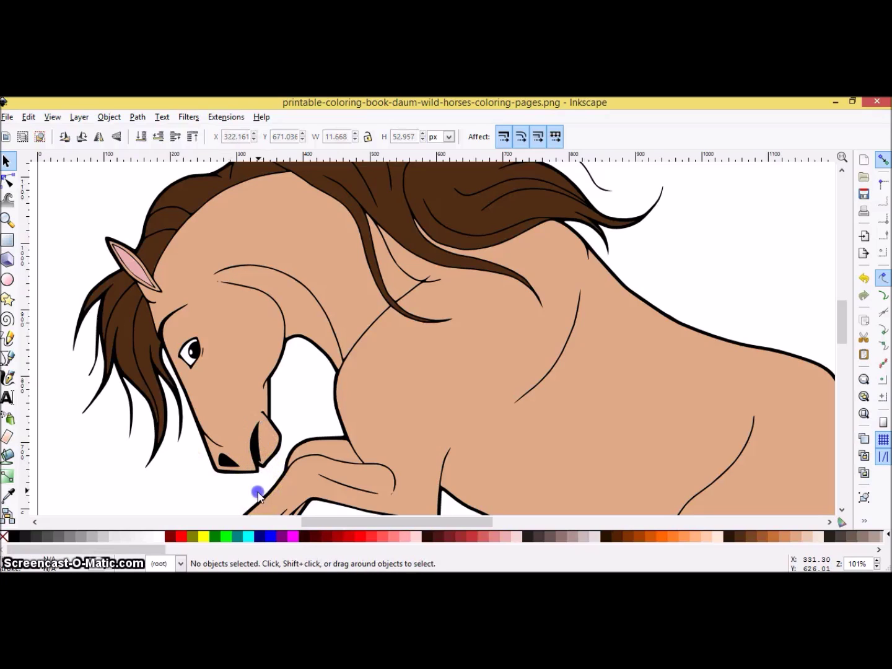
Move the two black front hoof shapes off the page into the empty area in front of the horse.
left_click(8, 221)
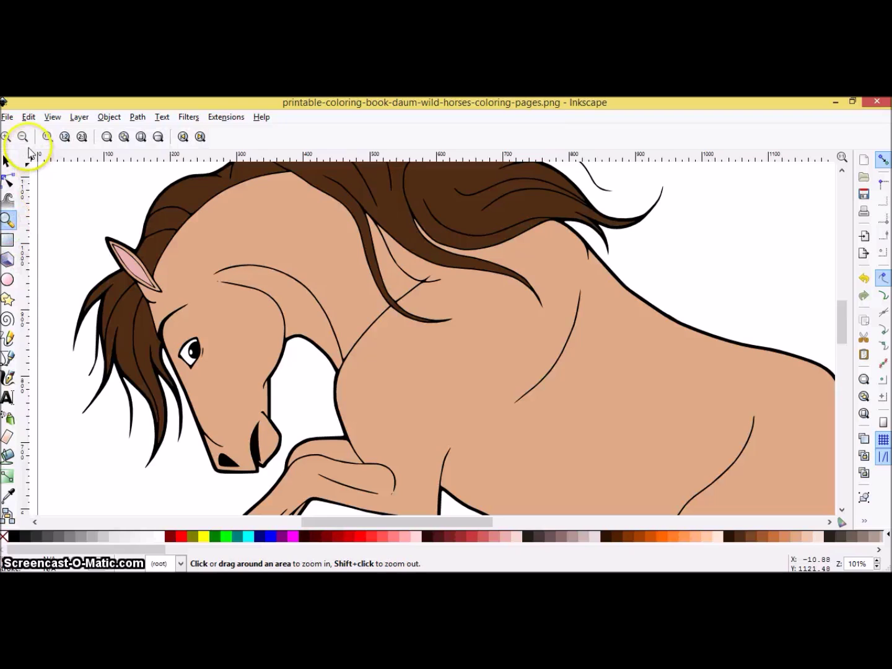
left_click(23, 137)
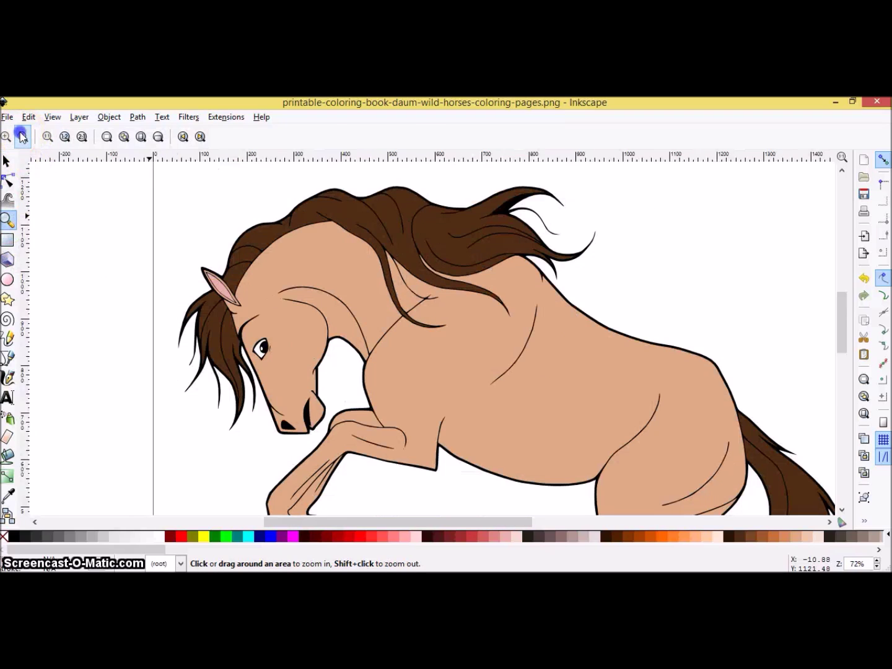
left_click(23, 137)
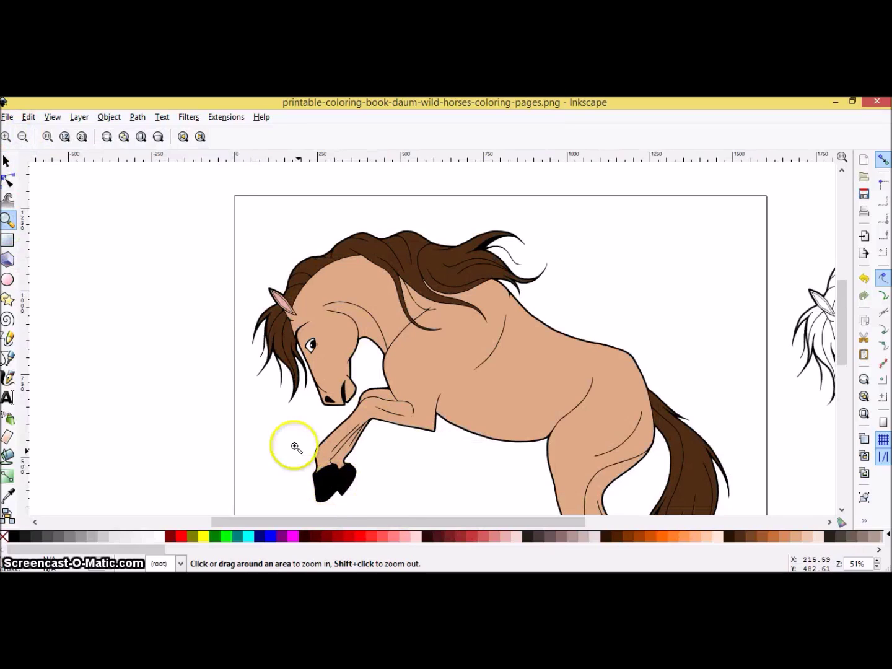
left_click(8, 162)
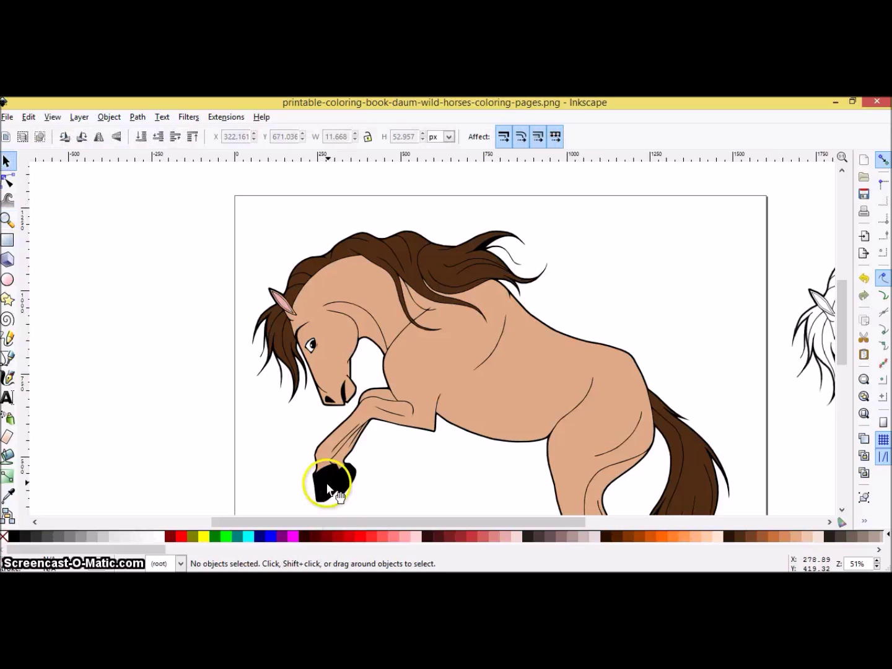
left_click(329, 489)
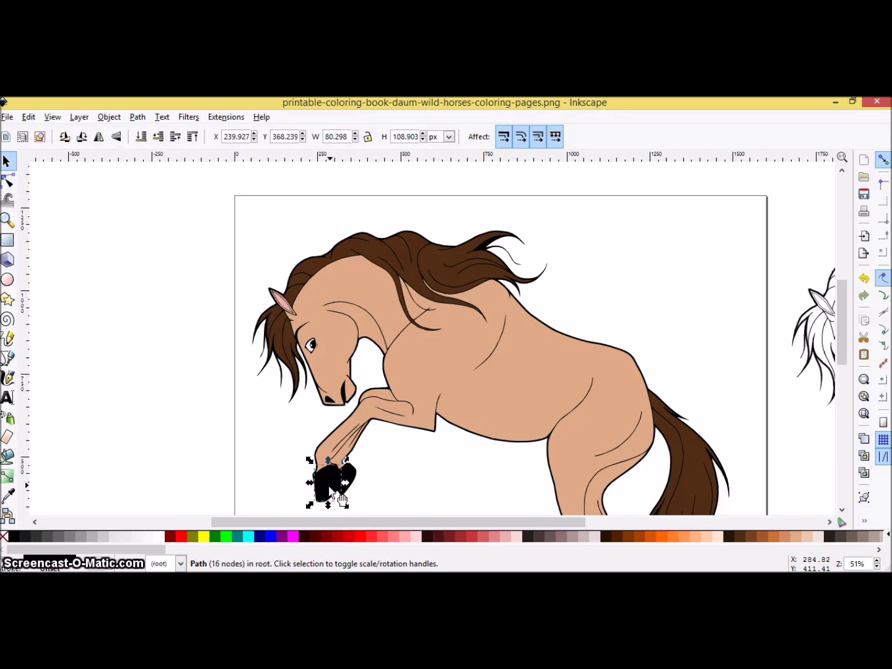
left_click_drag(329, 488, 173, 391)
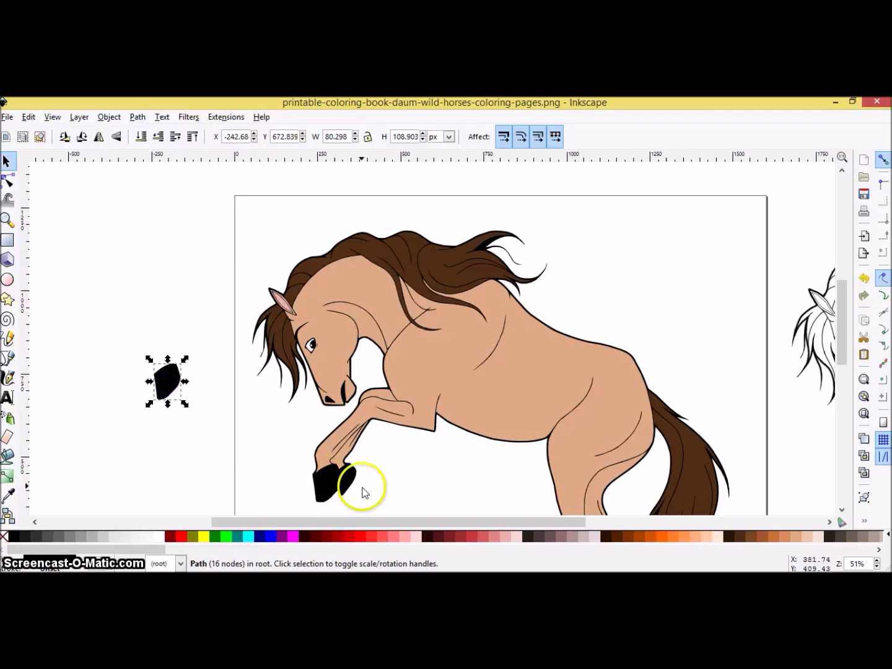
left_click_drag(347, 476, 174, 389)
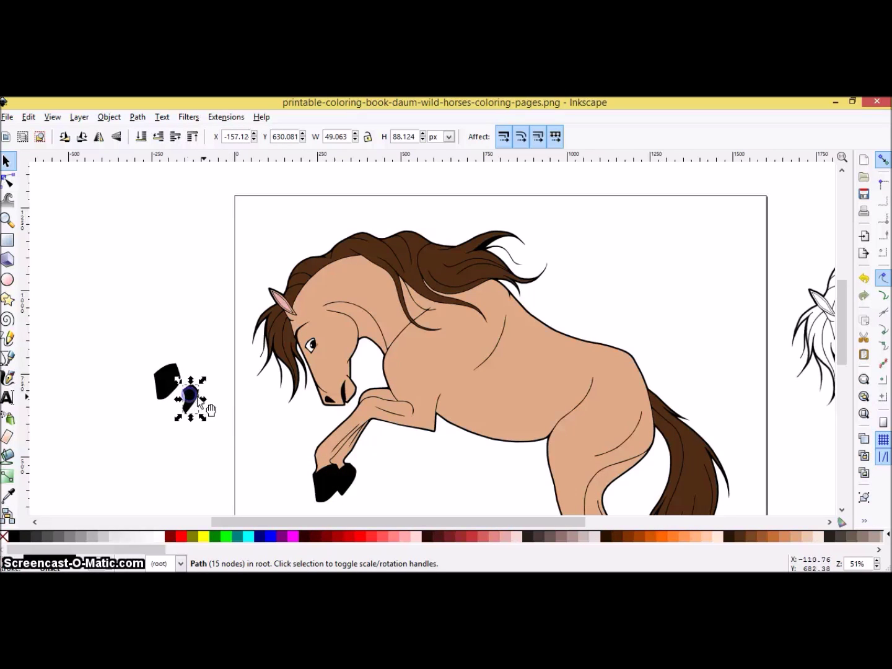
Move the two black hind hoof shapes off the page next to the front hoof pieces.
scroll(420, 434, "down", 2)
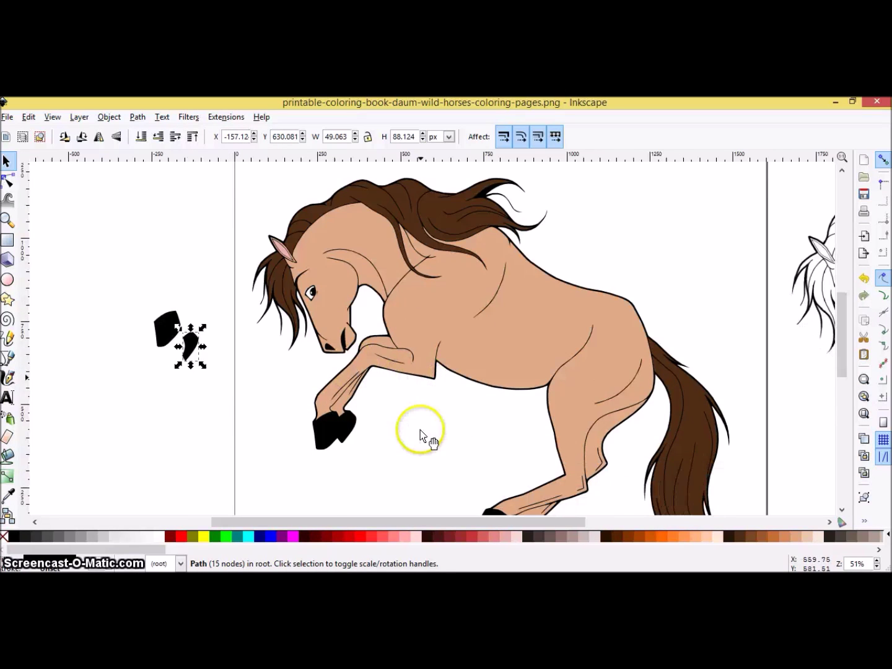
scroll(420, 433, "down", 2)
left_click_drag(490, 470, 201, 312)
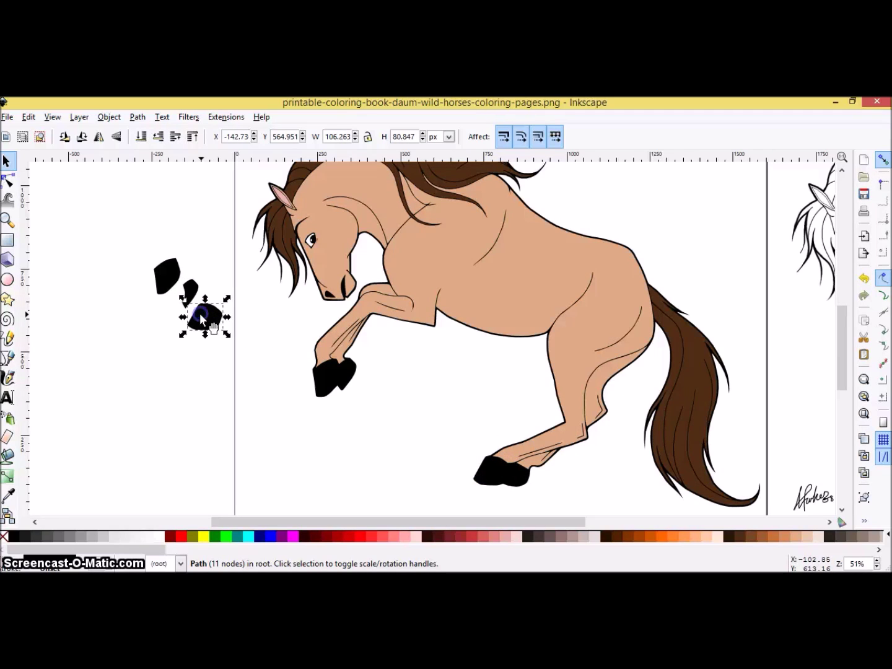
left_click_drag(528, 487, 160, 311)
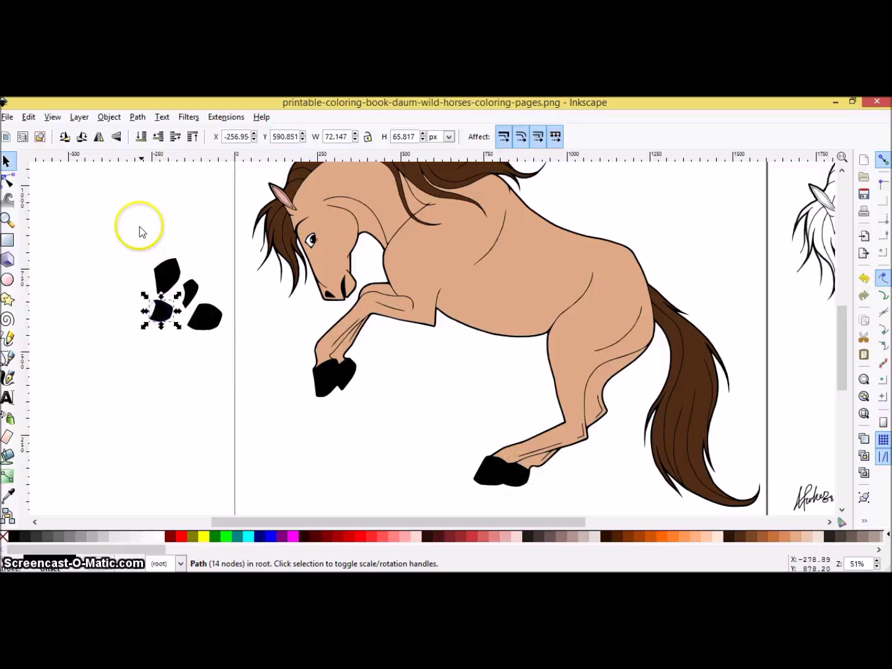
Delete the four loose black hoof shapes lying outside the page.
left_click_drag(119, 238, 231, 369)
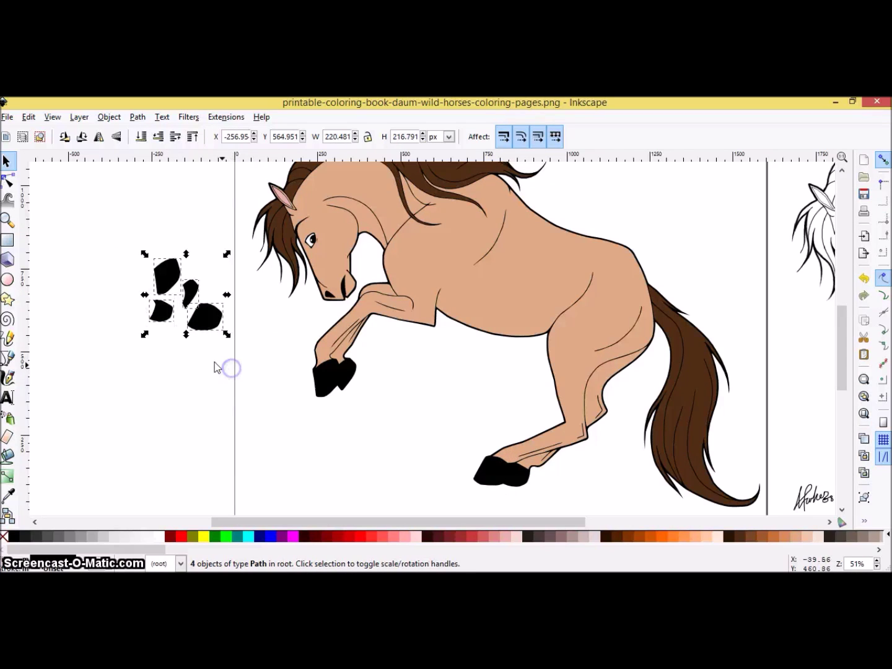
right_click(203, 345)
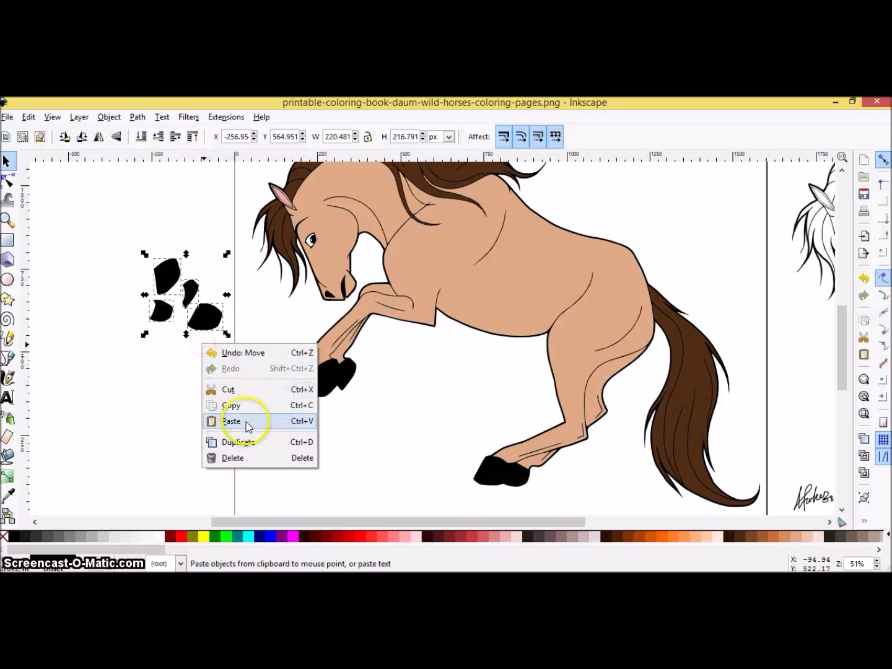
left_click(238, 456)
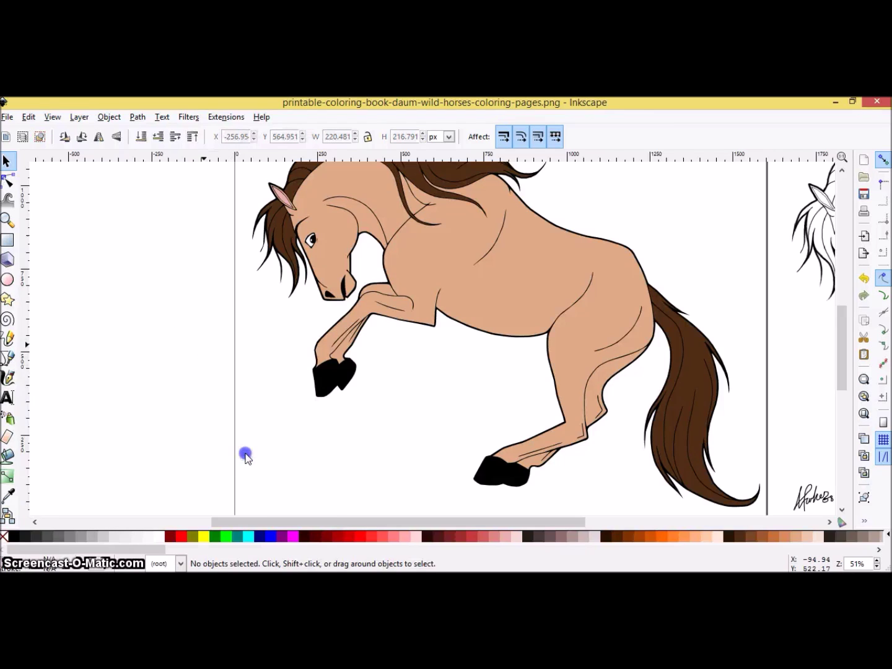
left_click(447, 421)
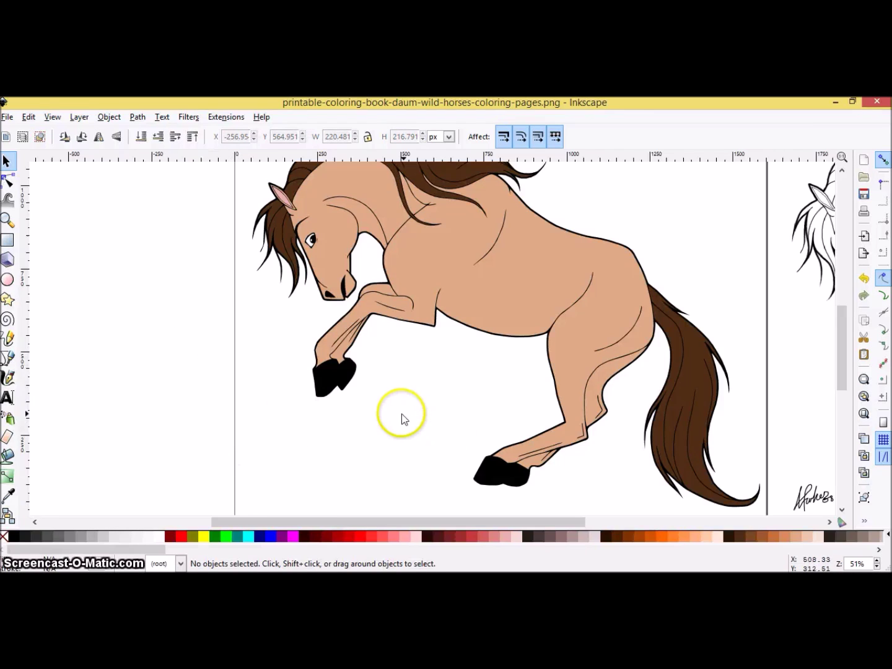
Move the large black horse silhouette out from behind the colored pieces, to the empty area in front of the horse.
left_click(328, 381)
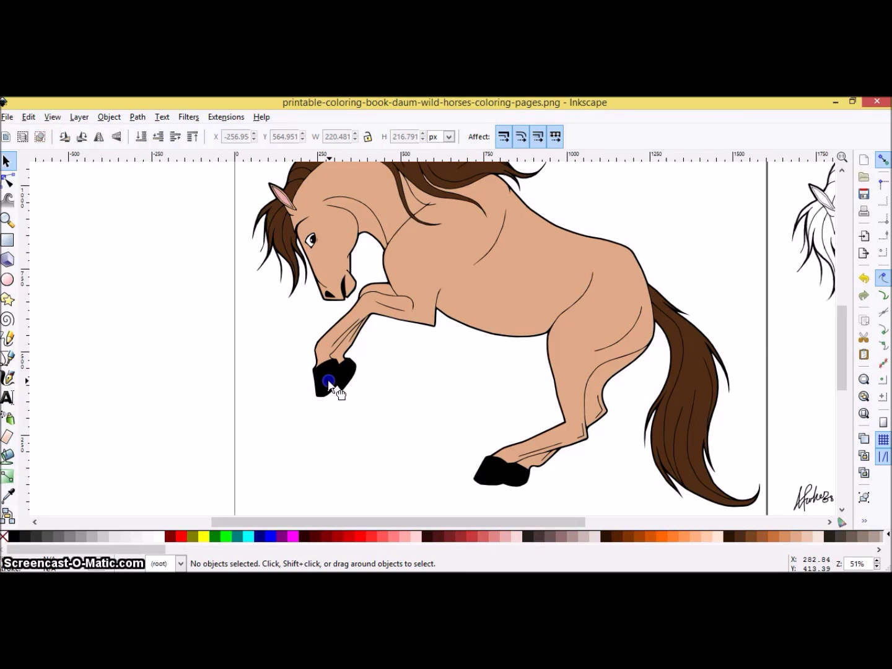
left_click_drag(313, 381, 129, 419)
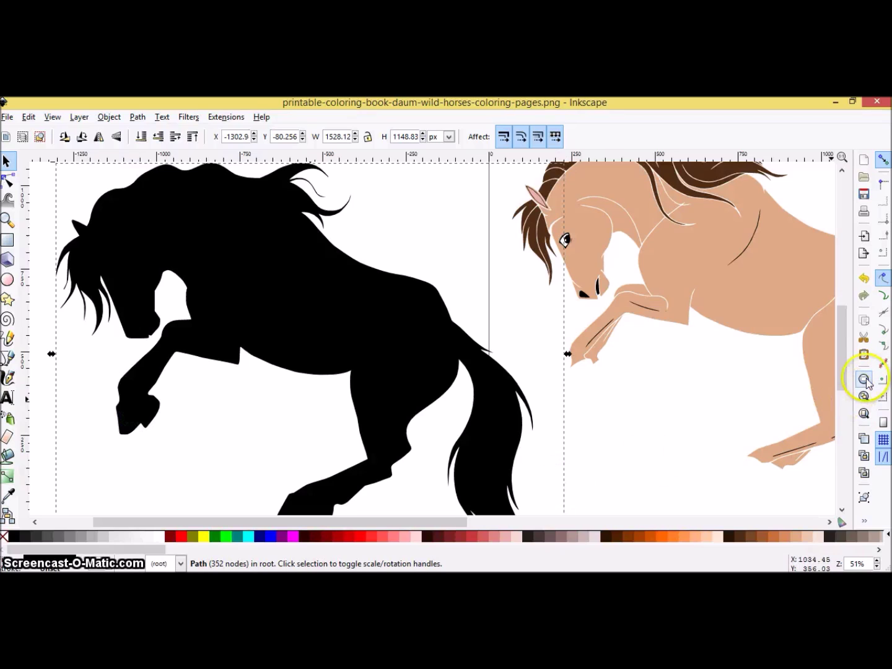
Cut the thin black shoulder line out of the tan body shape with an Exclusion.
left_click_drag(843, 370, 845, 343)
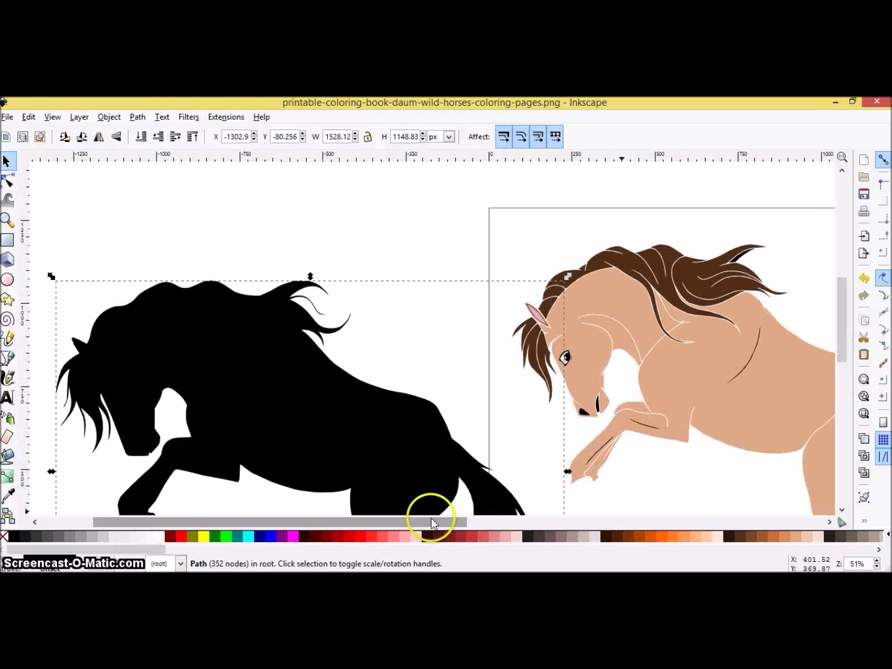
left_click_drag(436, 526, 528, 526)
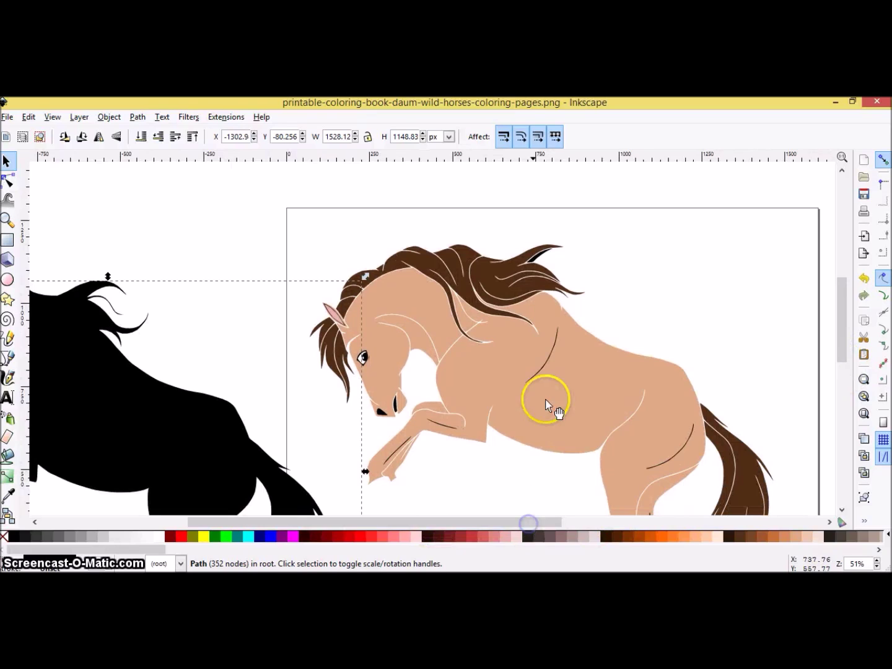
left_click(551, 358)
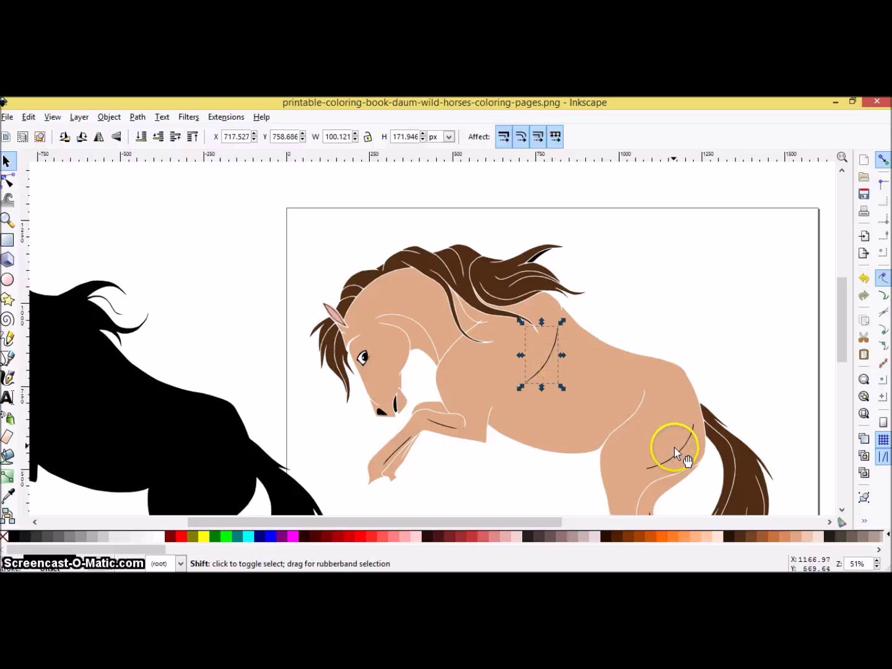
left_click(591, 395, "shift")
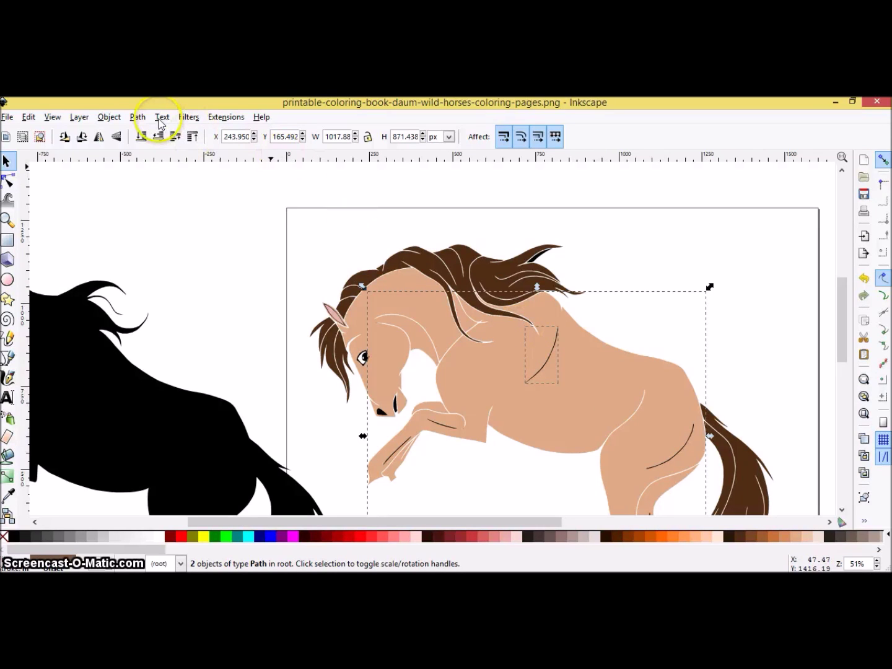
left_click(138, 118)
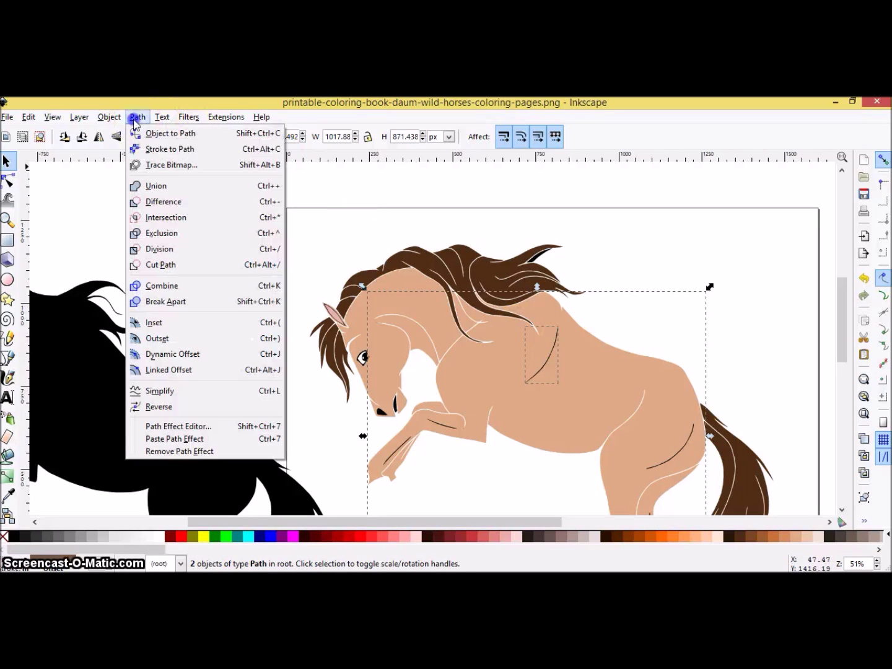
left_click(163, 235)
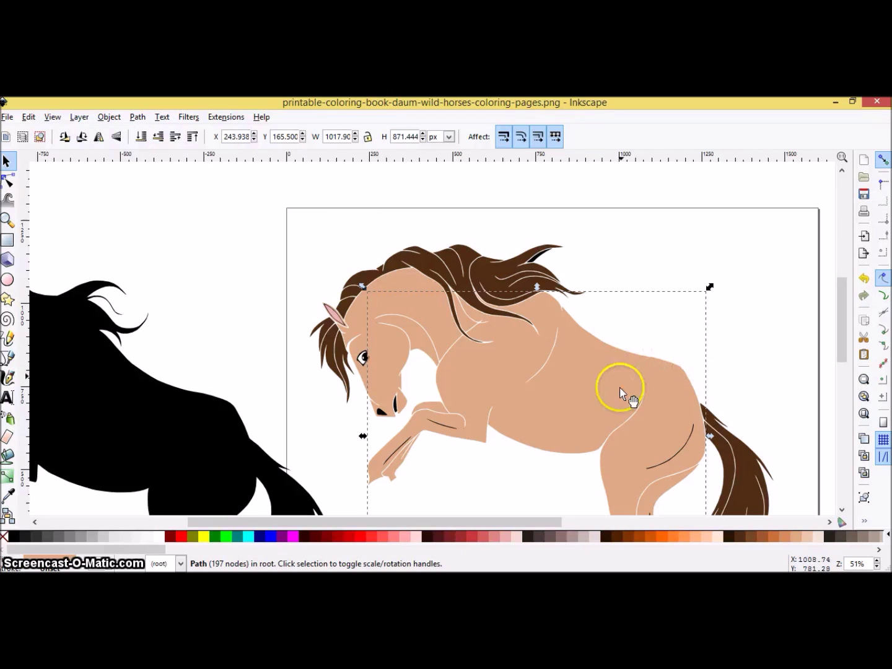
Shift the thin black line on the hind thigh slightly toward the tail and cut it out of the tan body with Exclusion.
left_click(671, 460)
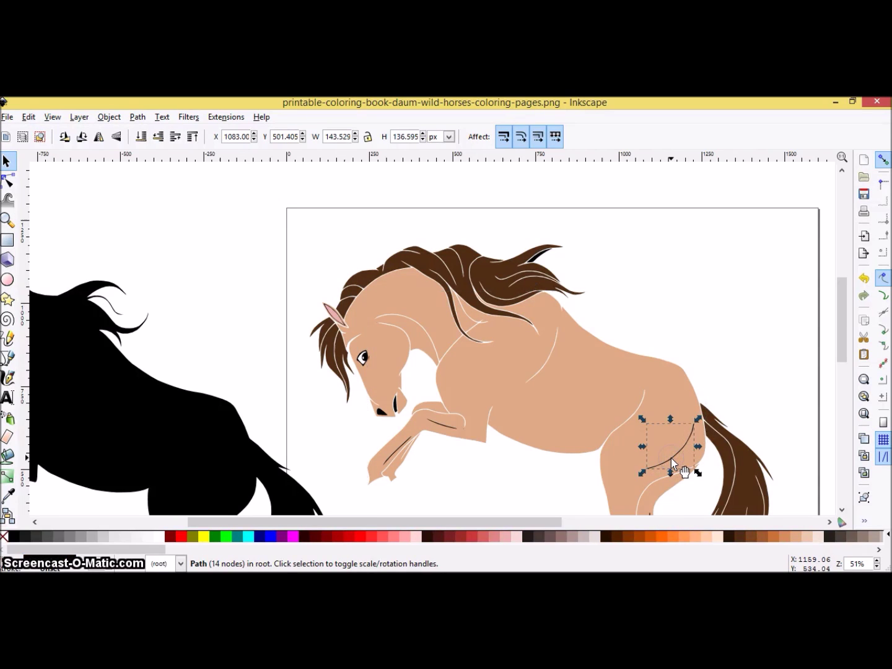
mouse_move(672, 460)
left_mouse_down()
mouse_move(670, 451)
mouse_move(673, 460)
left_mouse_up()
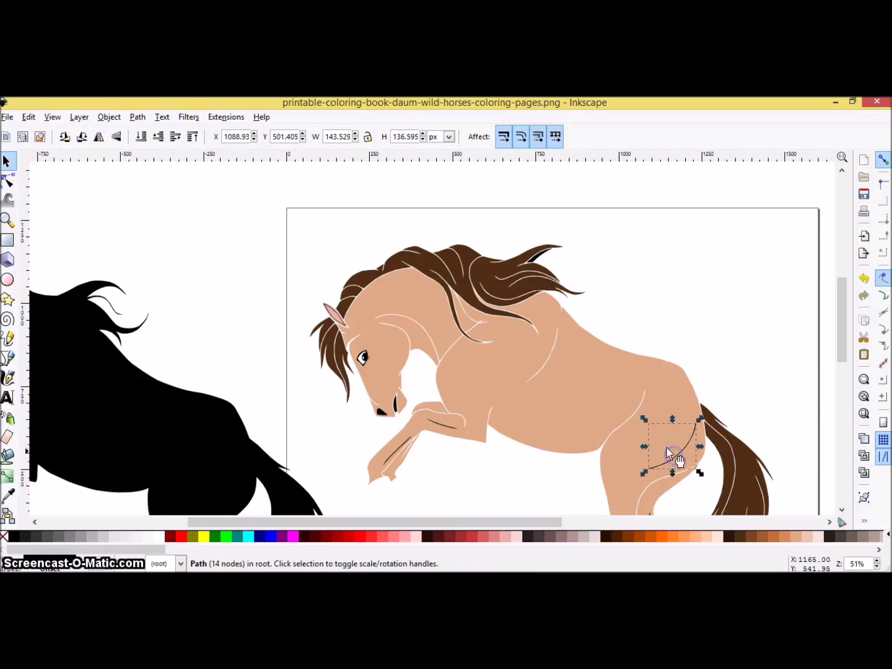
left_click(599, 406, "shift")
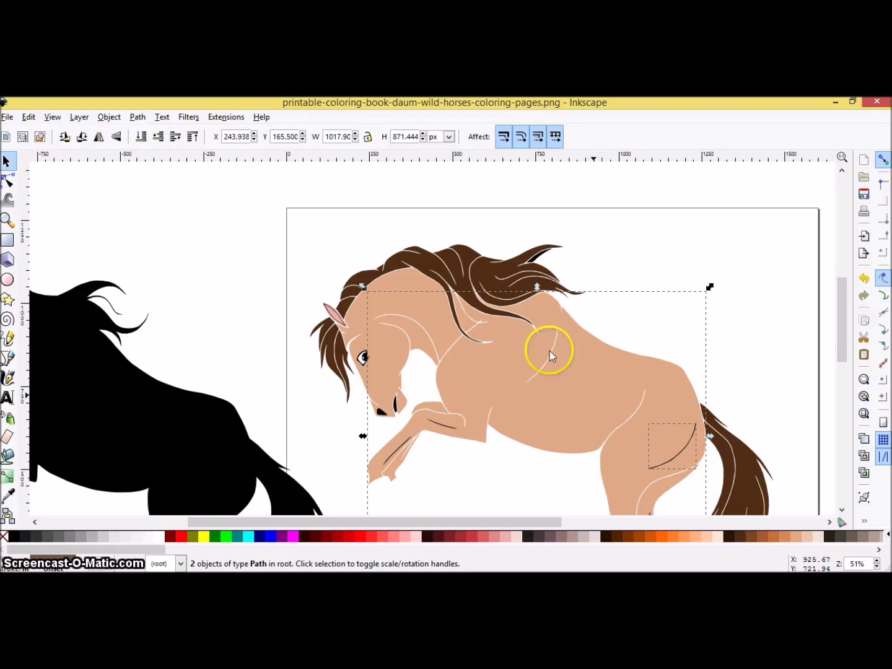
left_click(137, 116)
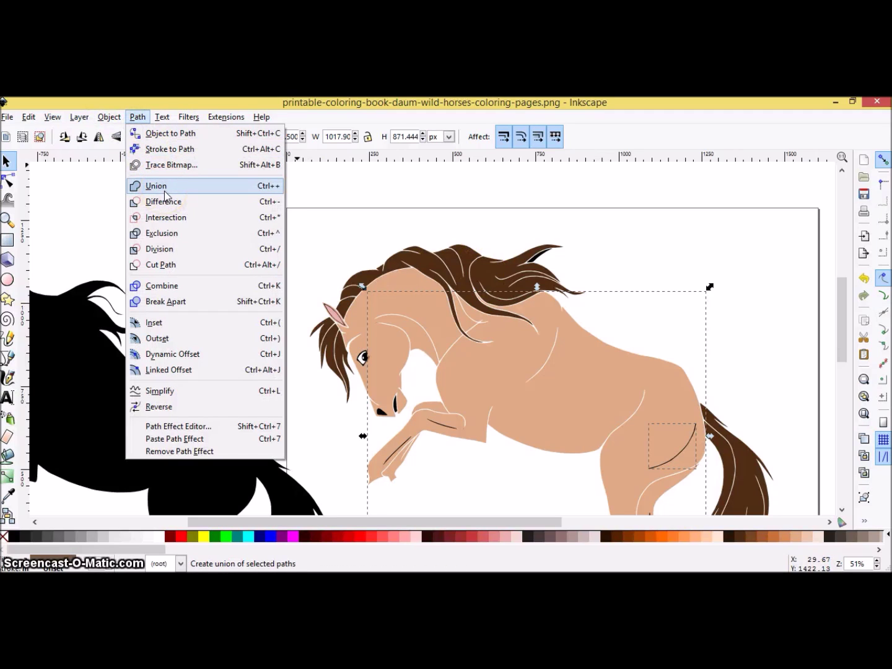
left_click(170, 233)
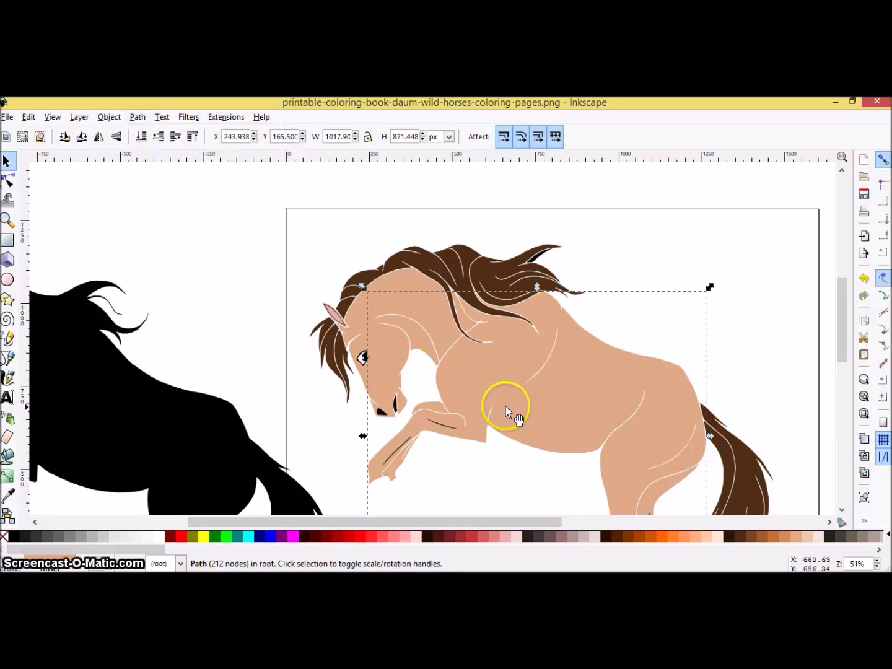
Cut the two thin black lines on the raised front leg out of the tan body in one Exclusion.
key("shift")
left_click(447, 428, "shift")
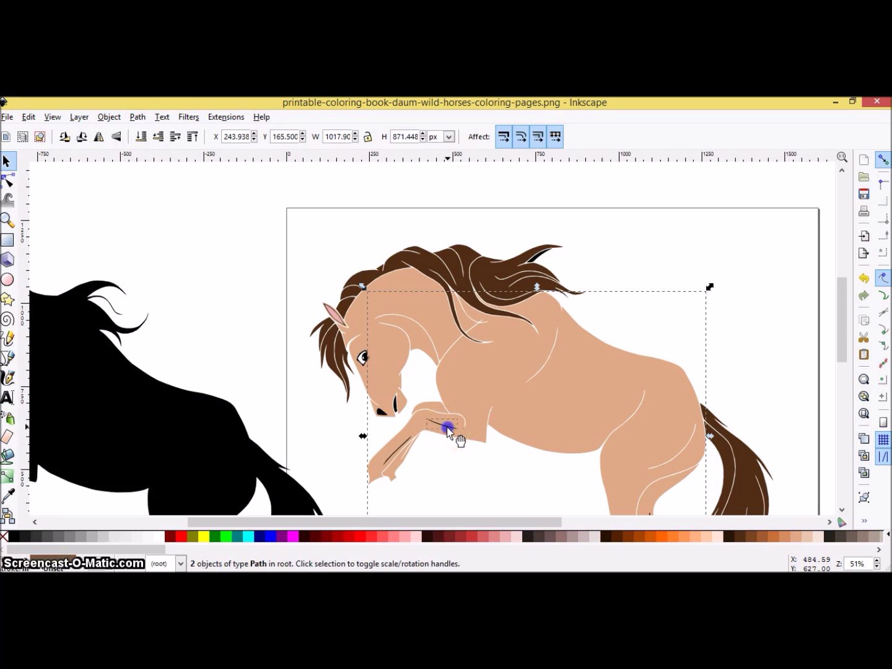
left_click(394, 451)
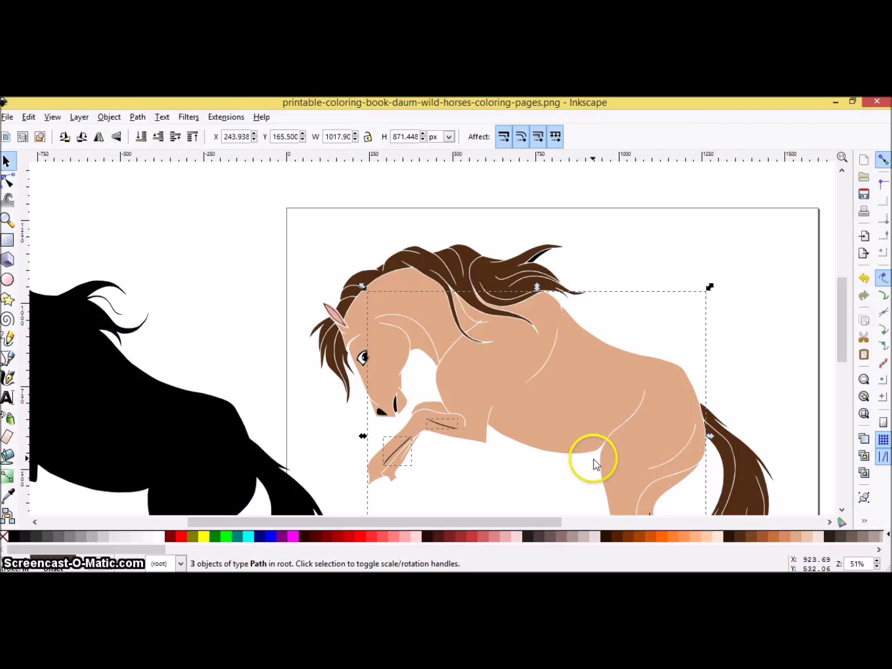
left_click(137, 118)
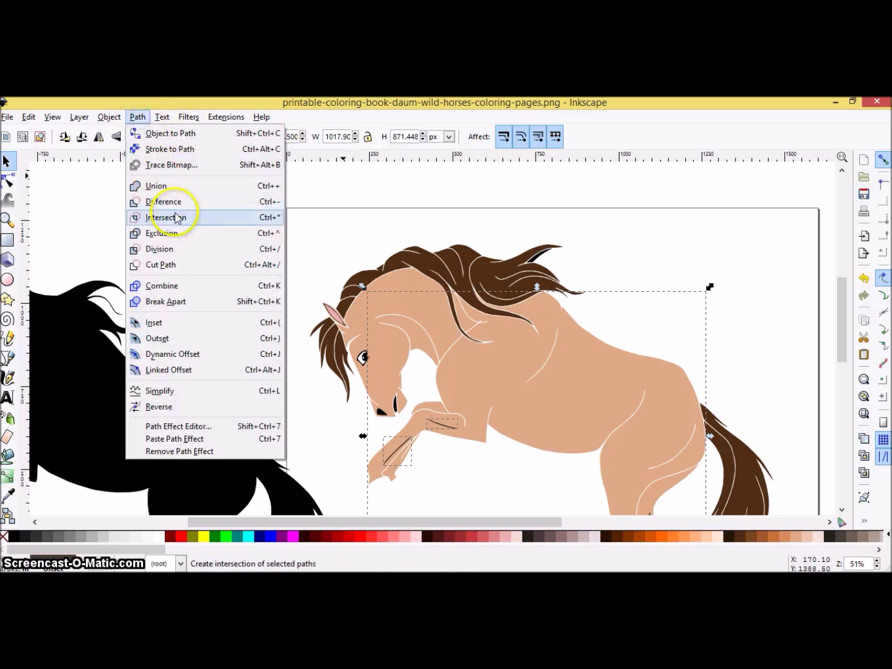
left_click(173, 232)
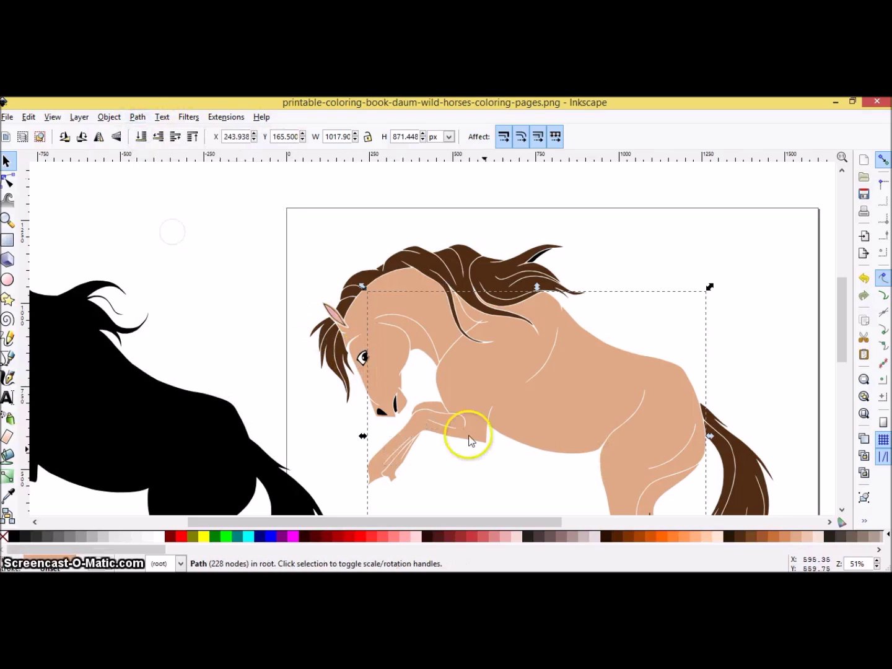
Delete the narrow black mouth shape on the horse's muzzle.
left_click(393, 406)
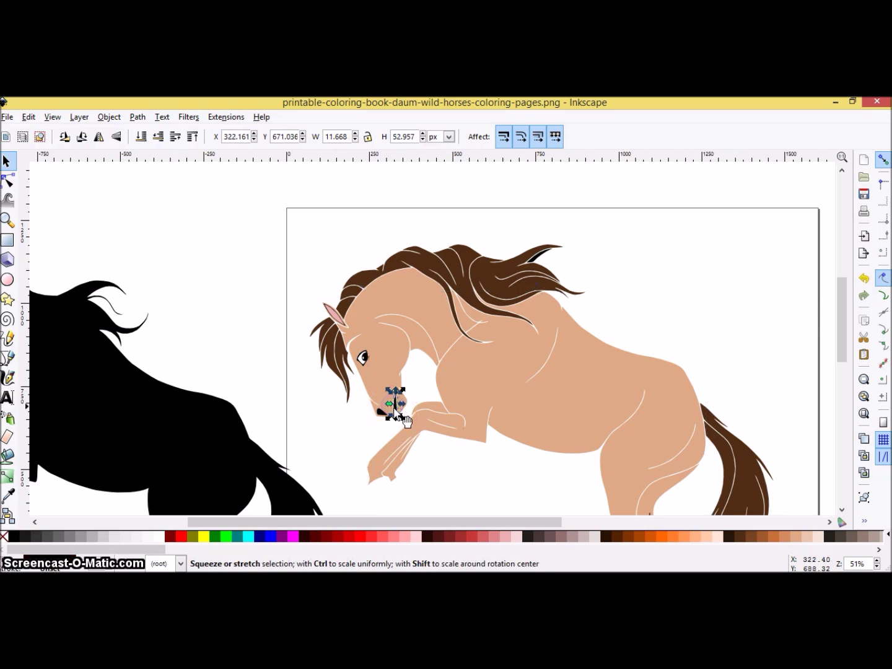
right_click(394, 412)
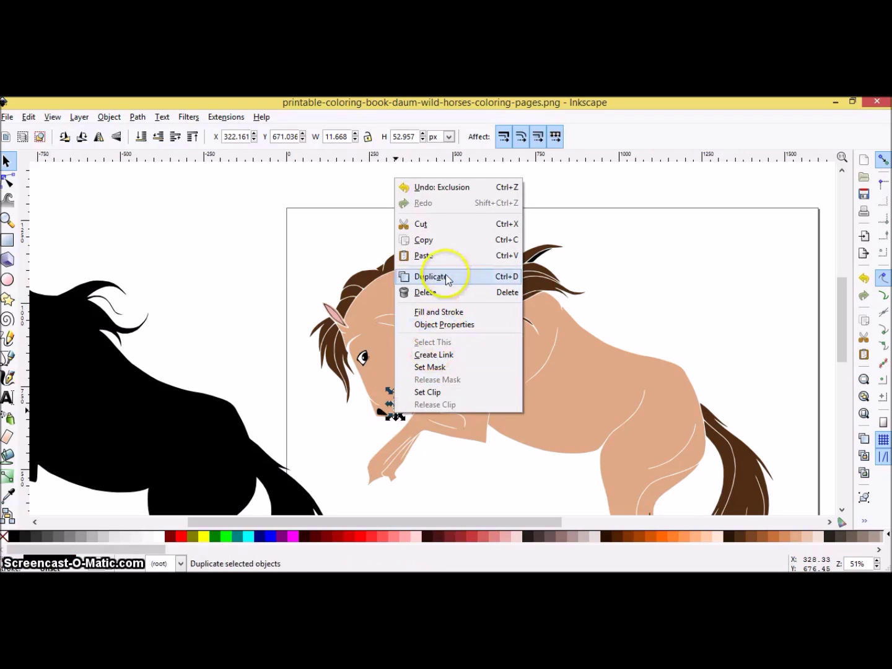
left_click(444, 296)
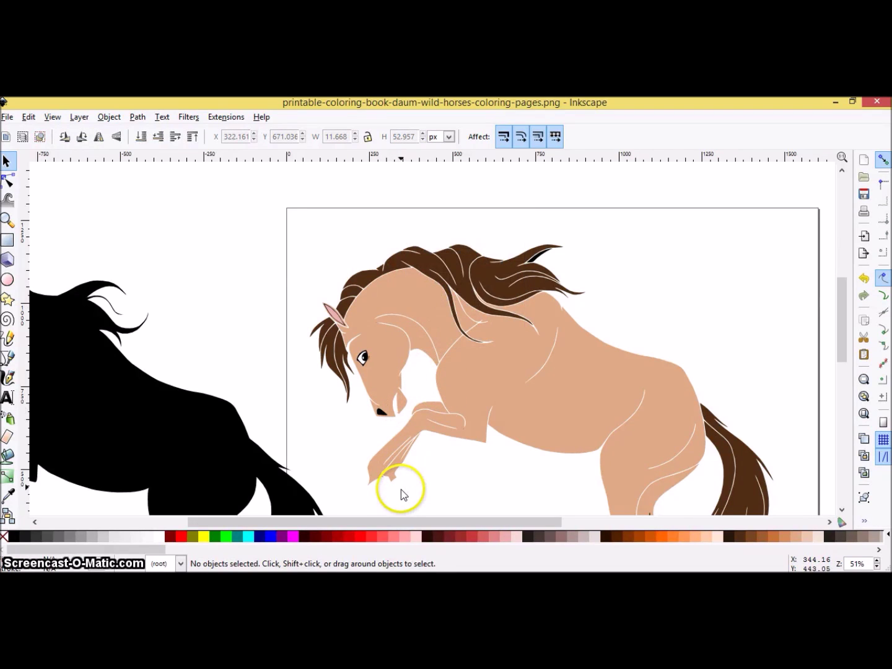
Apply an Exclusion between the upper black nostril path and the tan head shape.
left_click(384, 413)
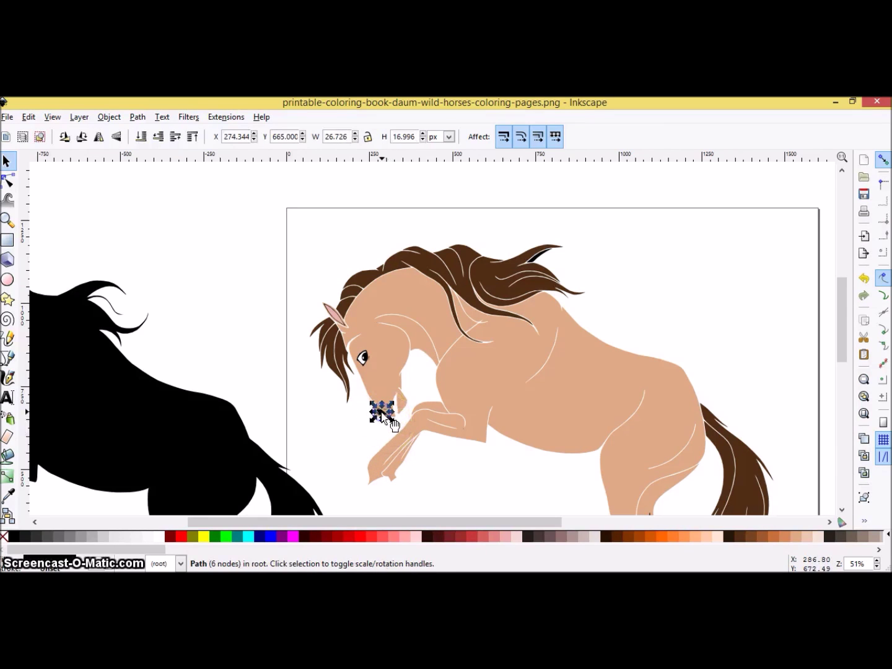
left_click(381, 387, "shift")
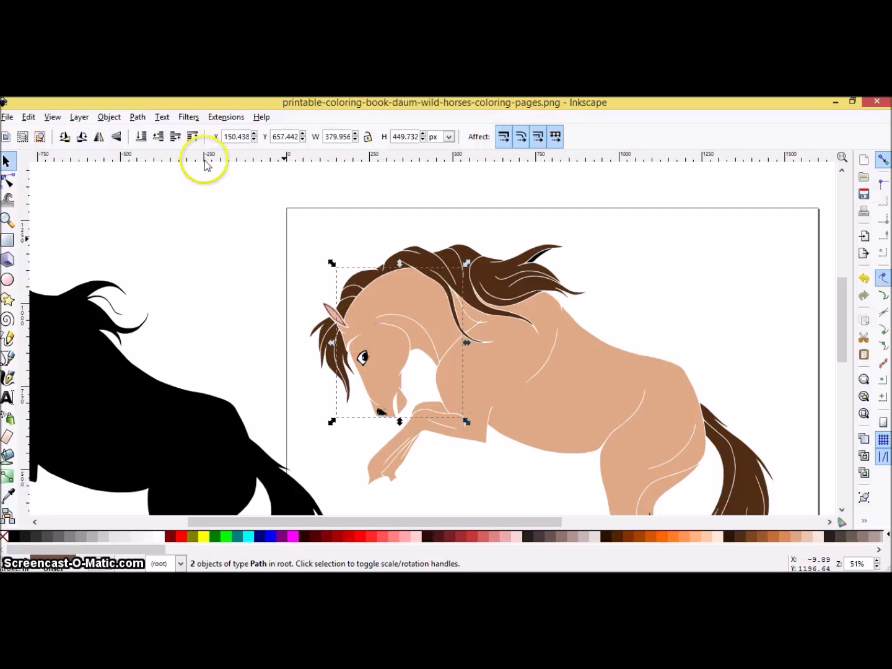
left_click(137, 117)
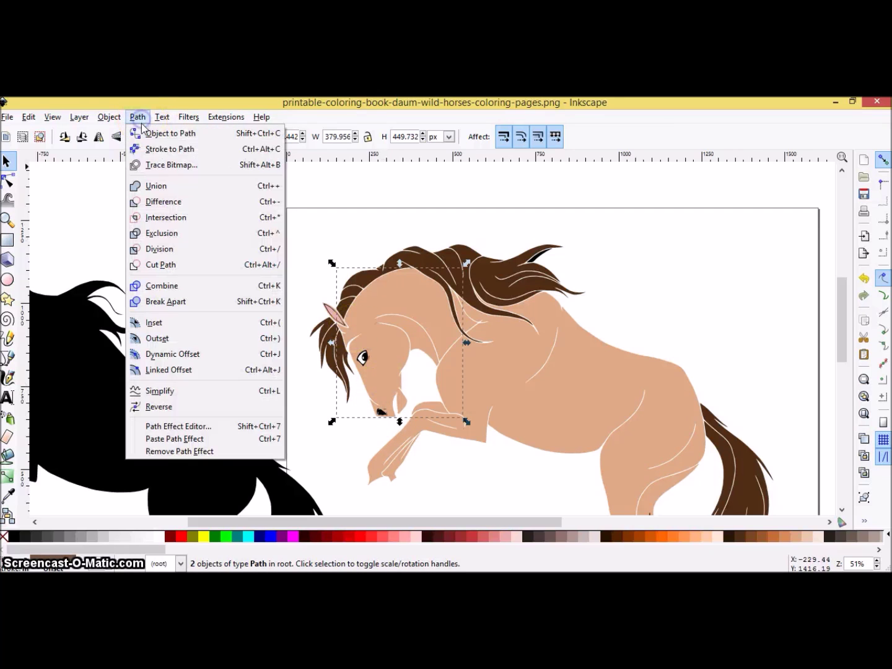
left_click(176, 234)
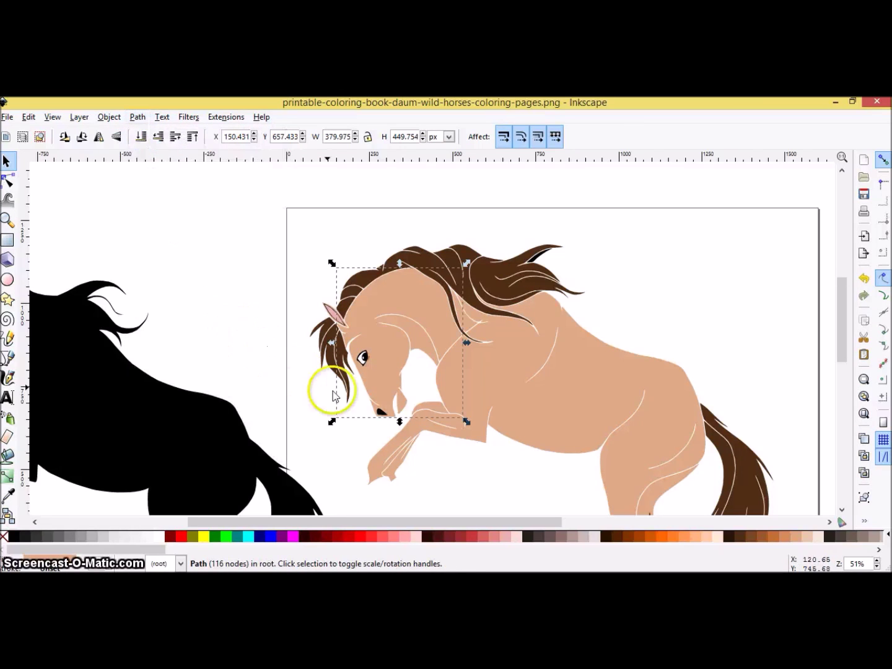
Cut the remaining black nostril path out of the tan head shape with another Exclusion.
left_click(379, 414)
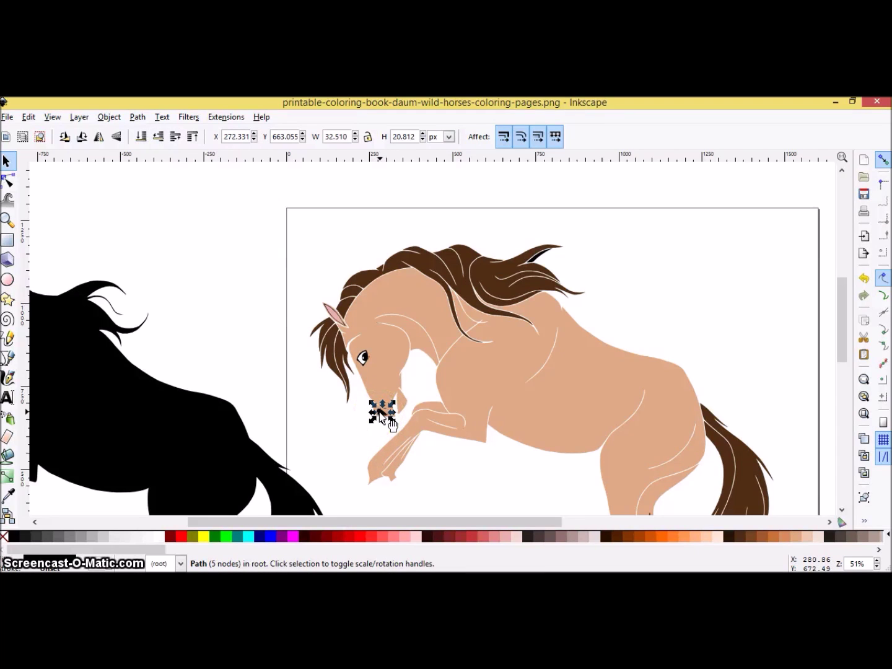
left_click(379, 379, "shift")
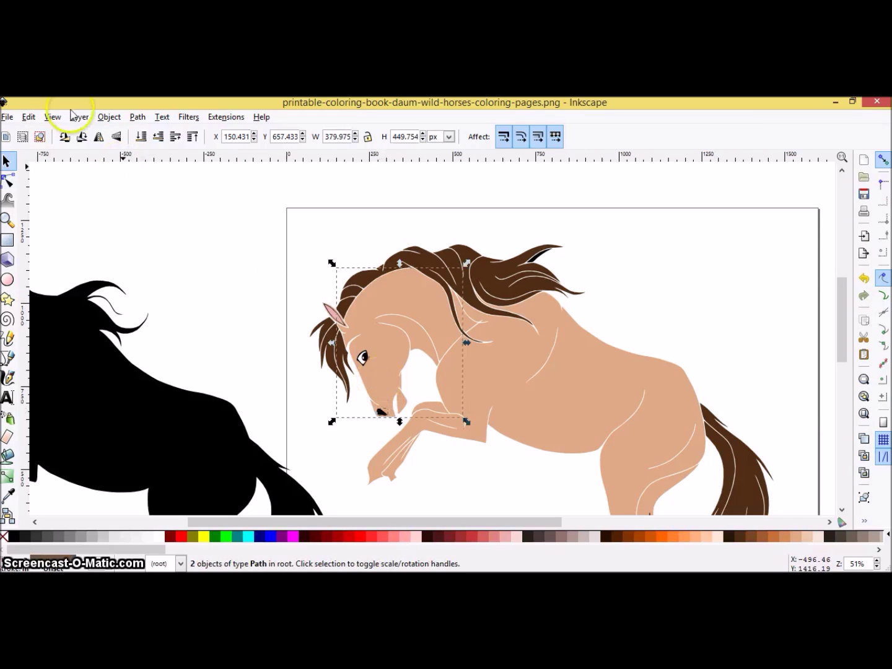
left_click(136, 118)
left_click(138, 117)
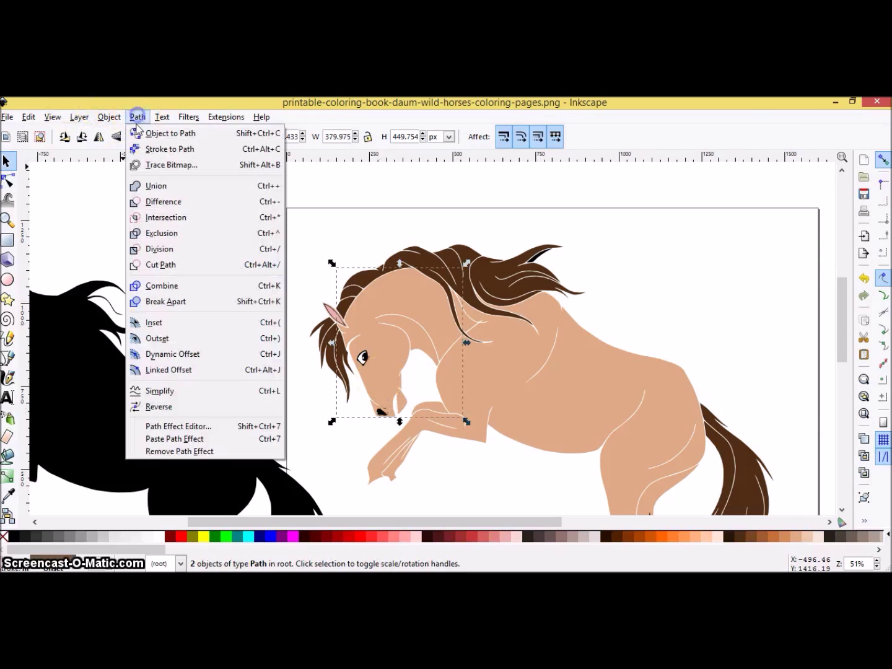
left_click(187, 236)
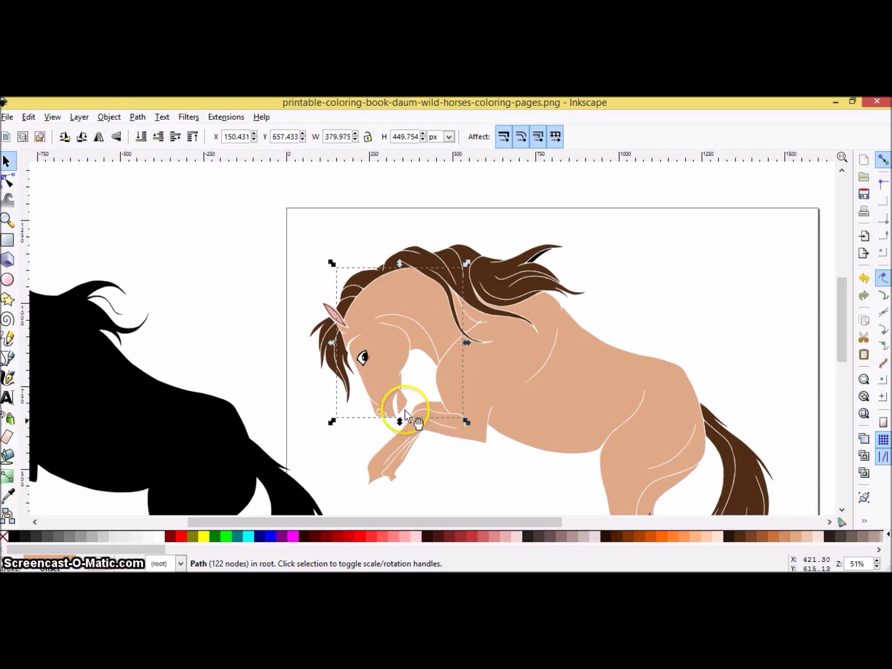
left_click(366, 359)
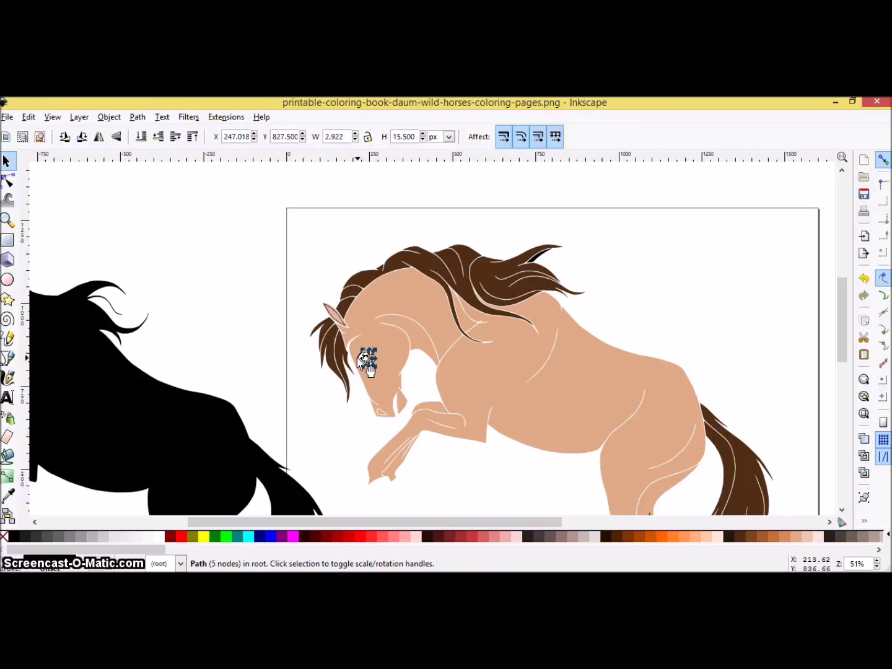
key("shift")
left_click(358, 357, "shift")
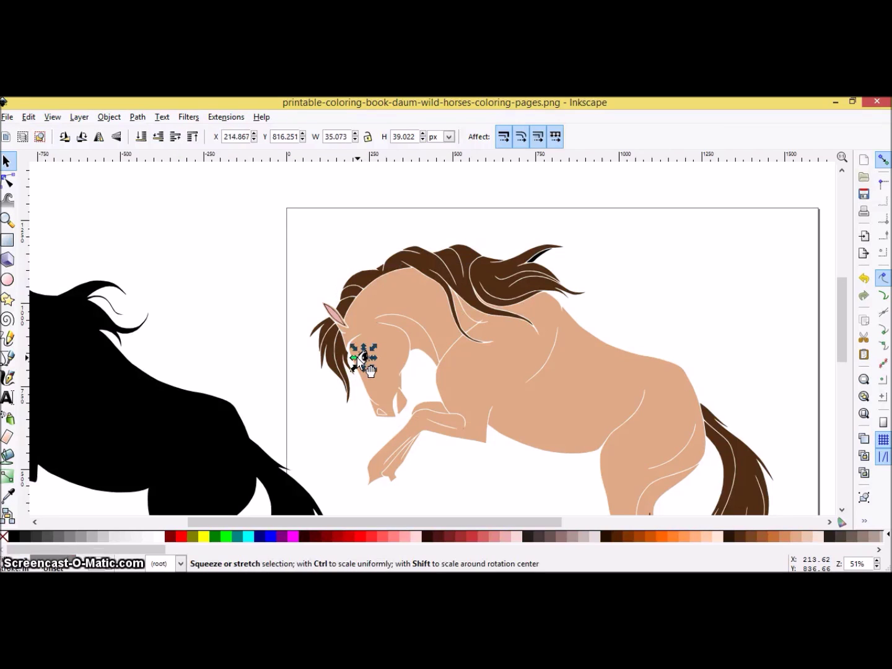
left_click(379, 356)
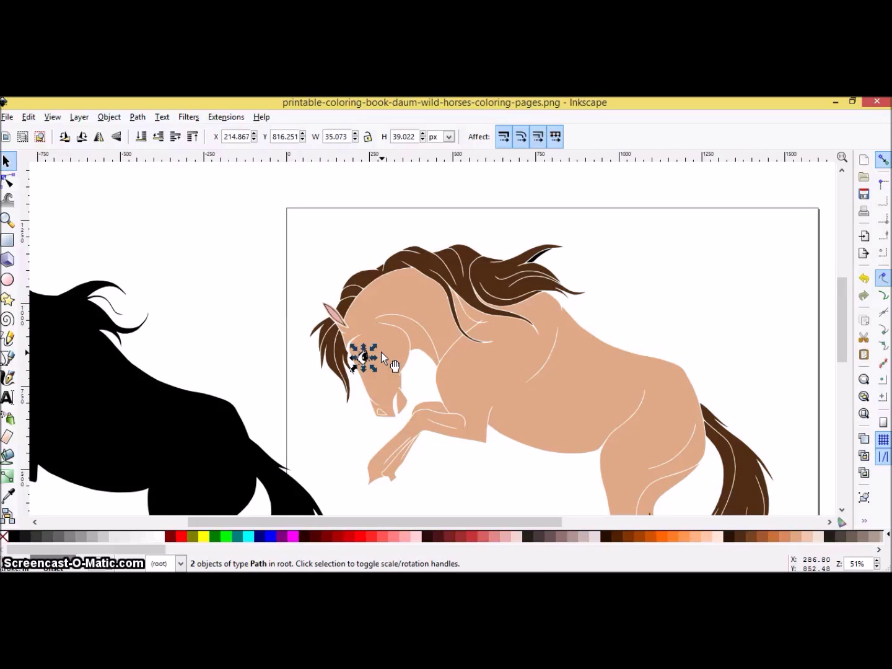
left_click(370, 354)
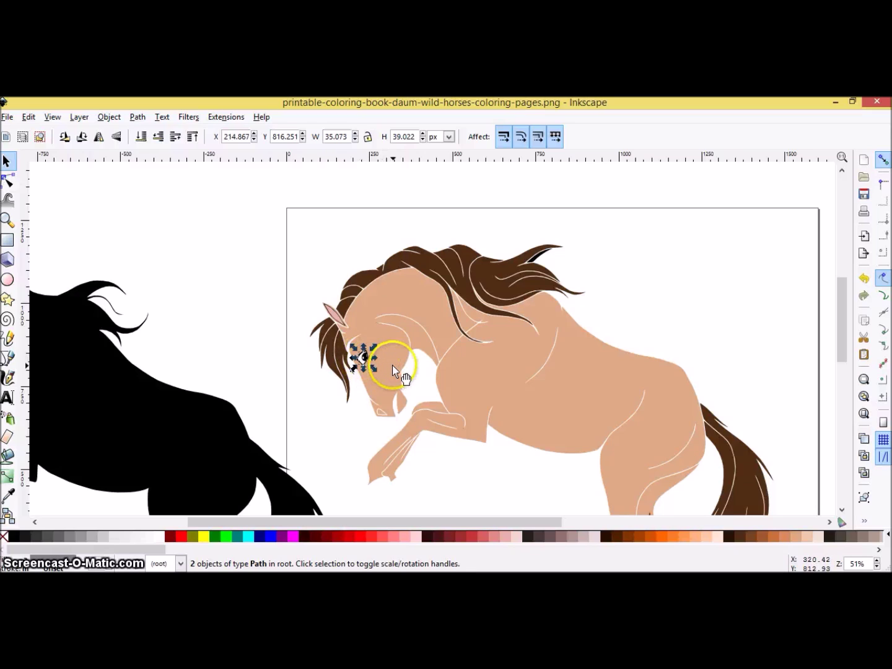
left_click(392, 370)
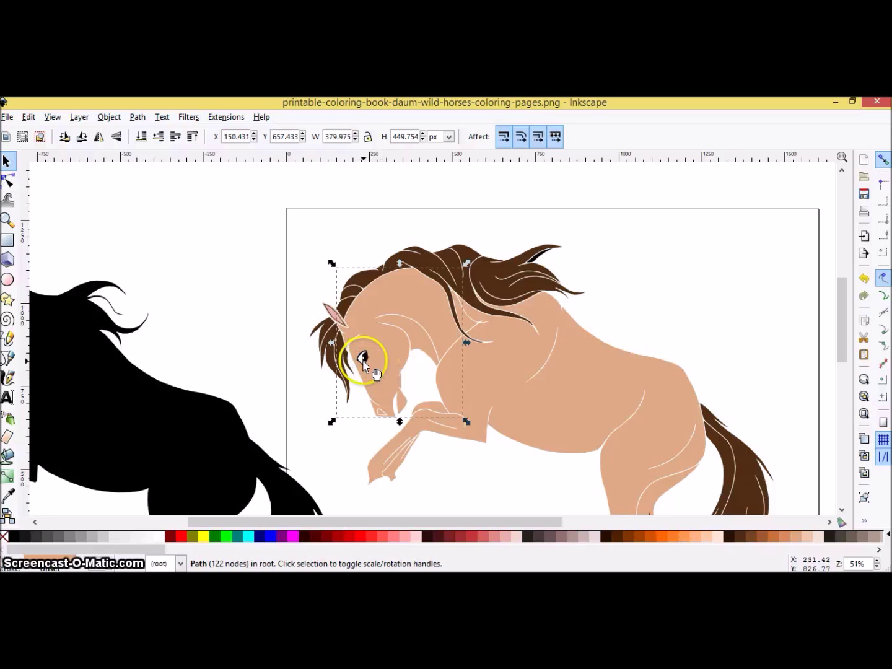
left_click(364, 359)
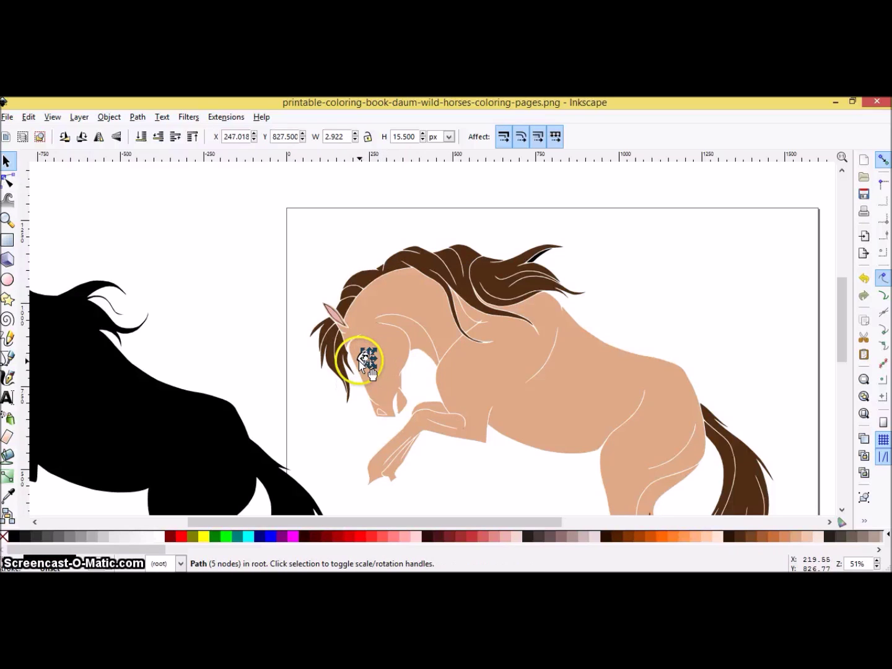
Move the small white pupil highlight and the larger eye white off the black eye shape to just above it.
left_click(8, 220)
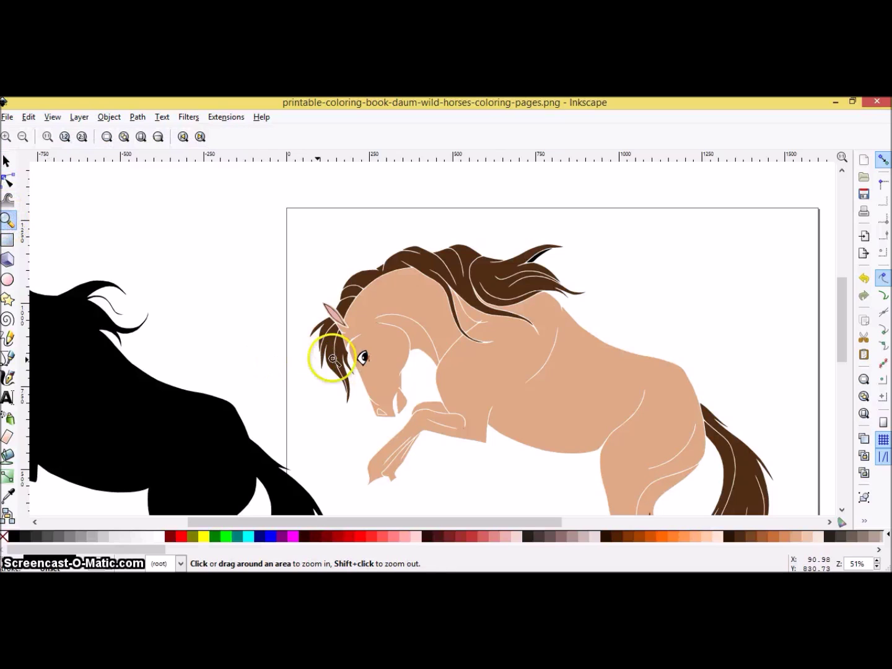
left_click(364, 358)
left_click(364, 357)
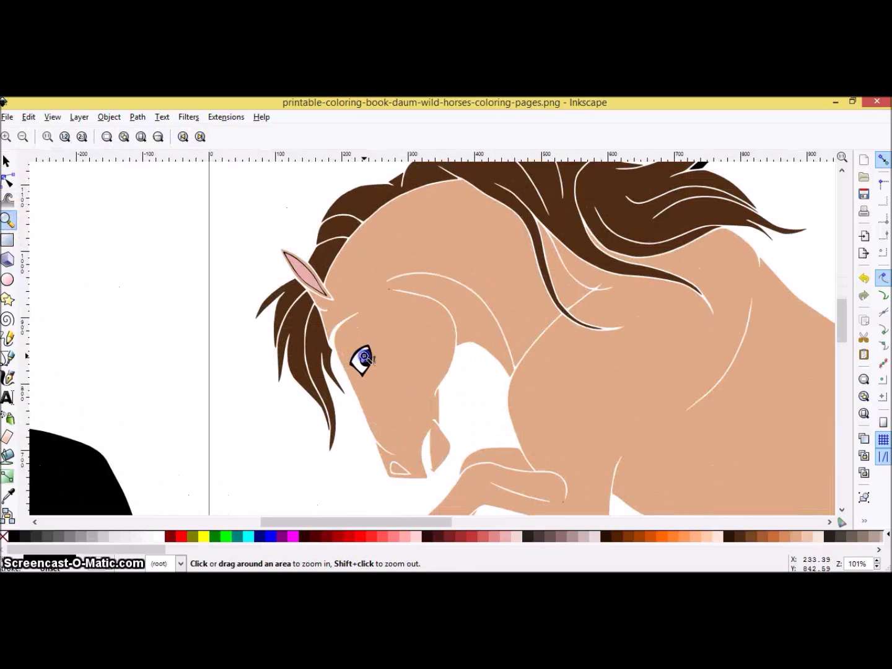
left_click(364, 357)
left_click(366, 357)
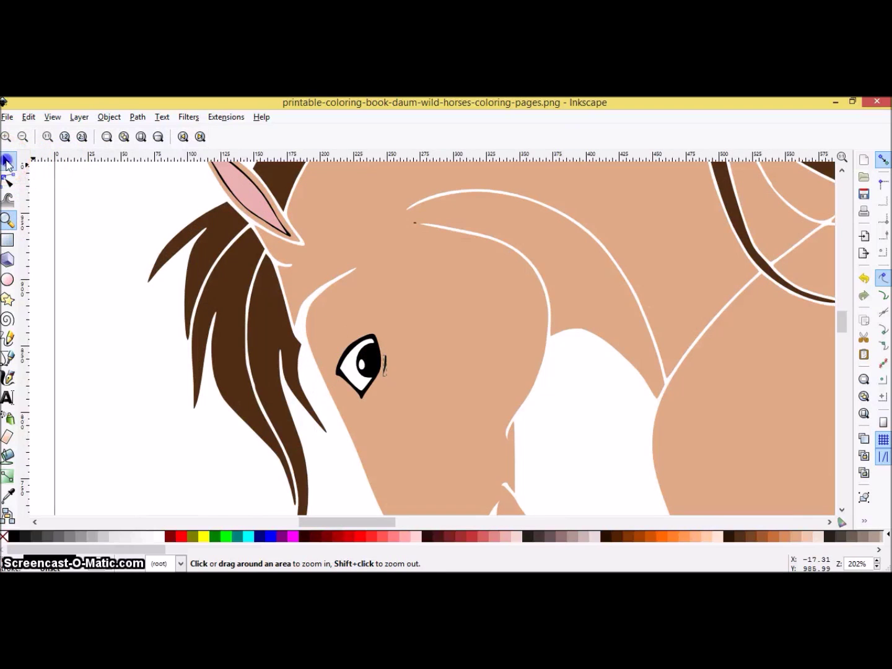
left_click(8, 161)
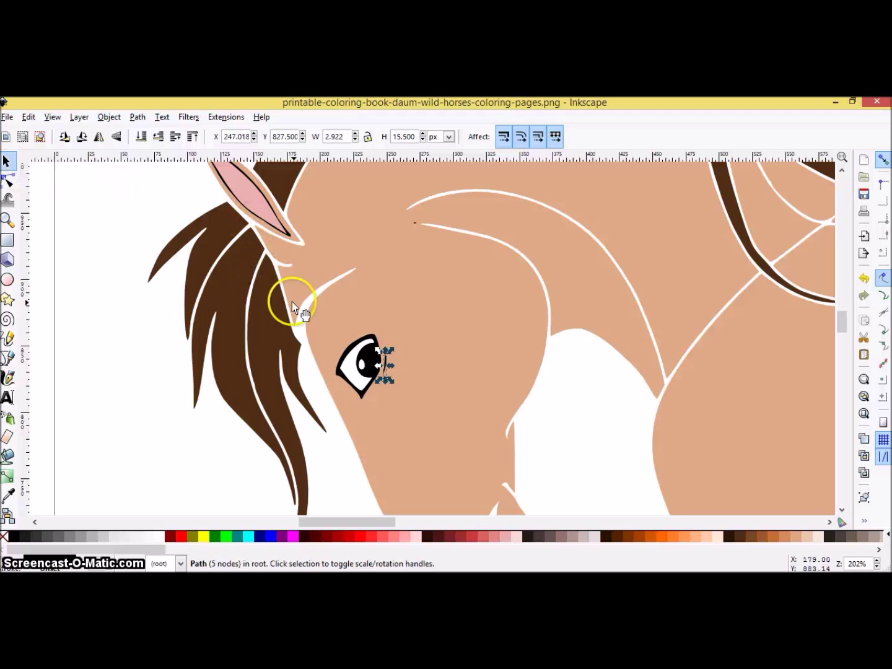
left_click_drag(361, 370, 352, 306)
left_click(348, 368)
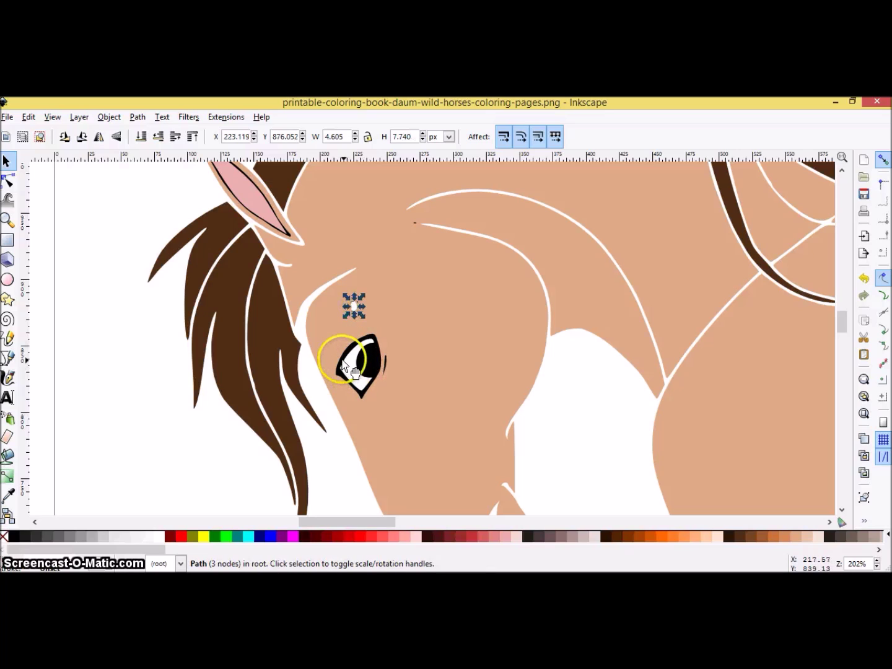
left_click_drag(348, 370, 326, 311)
Cut the black eye shape and the thin black line beside it out of the tan head with one Exclusion.
left_click(358, 373)
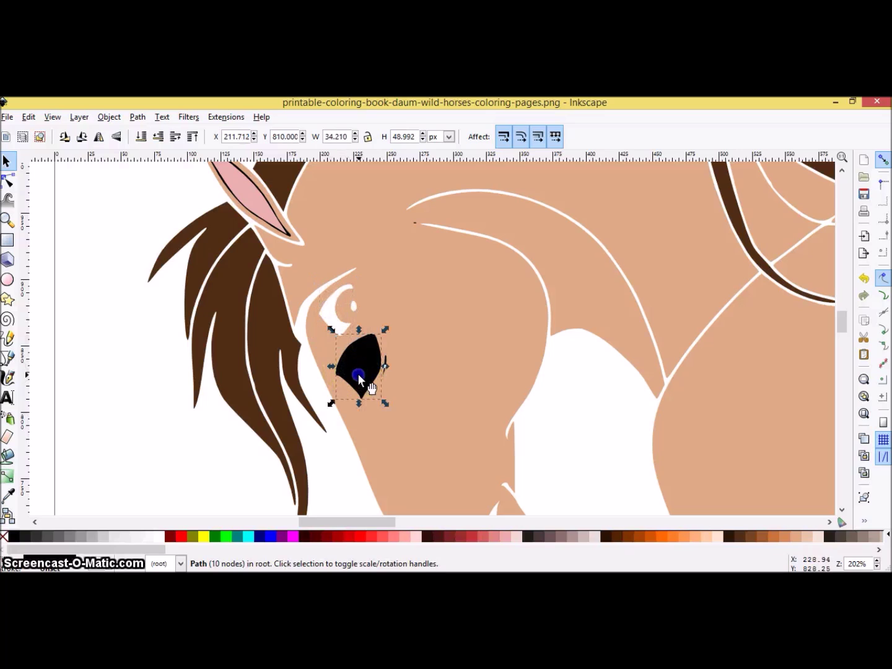
left_click(448, 377, "shift")
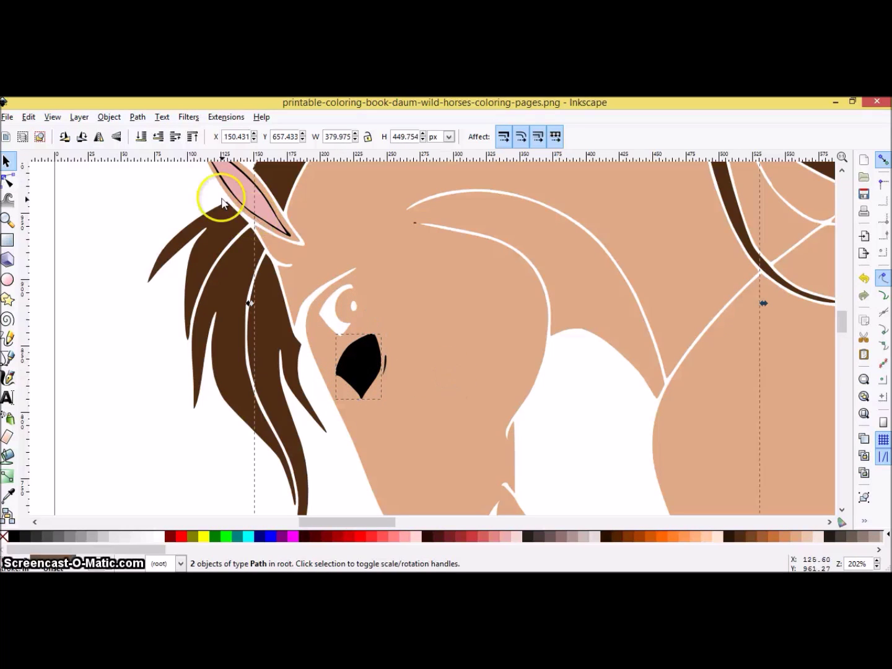
left_click(385, 366, "shift")
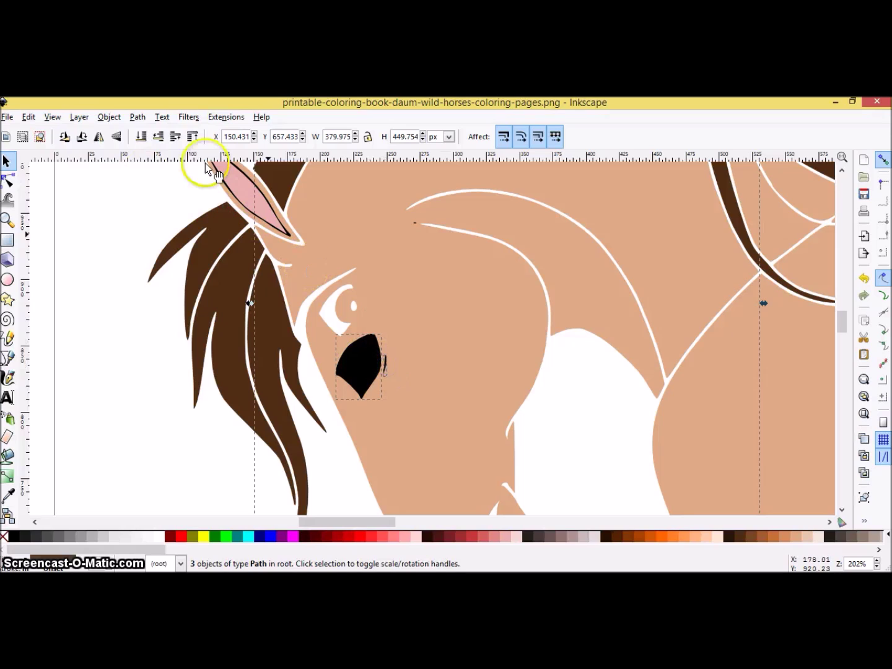
left_click(139, 117)
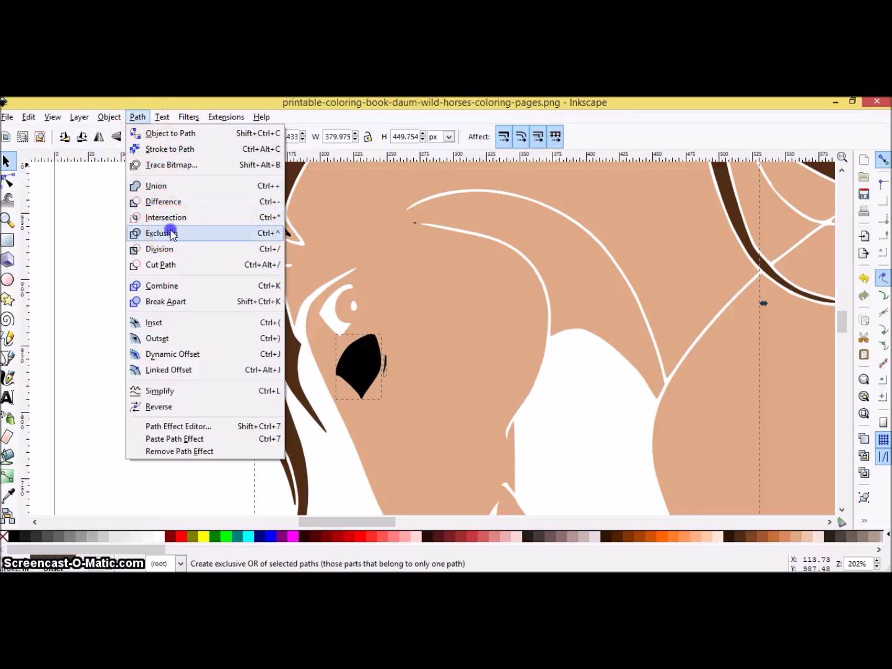
left_click(163, 233)
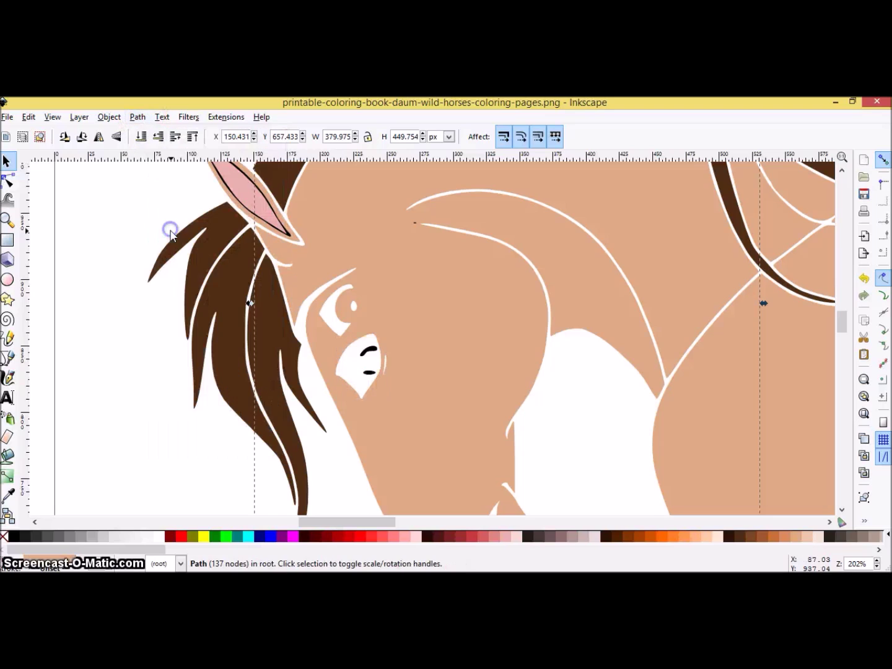
Recolor the two small black shapes inside the eye opening cyan.
left_click(364, 354)
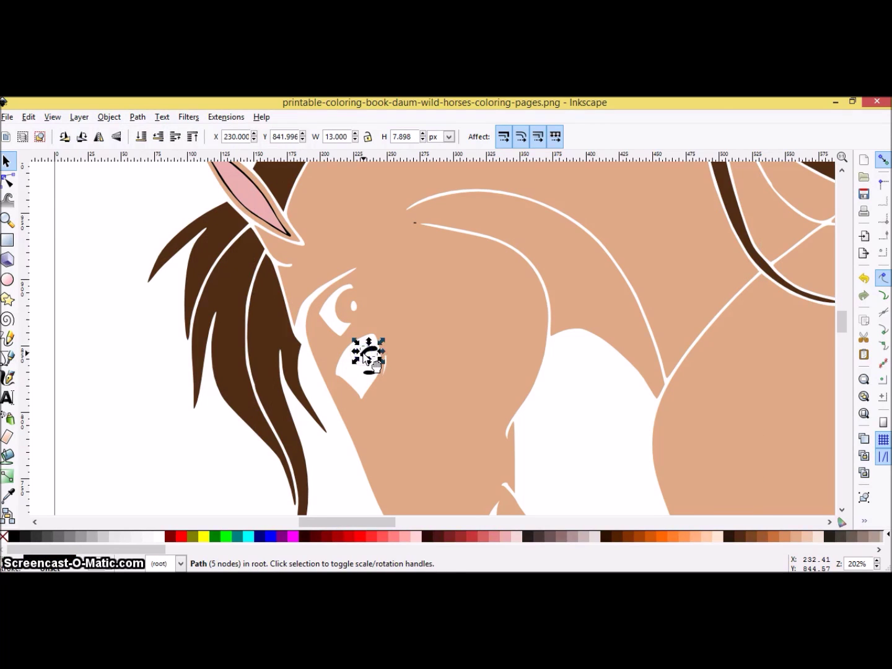
left_click(251, 538)
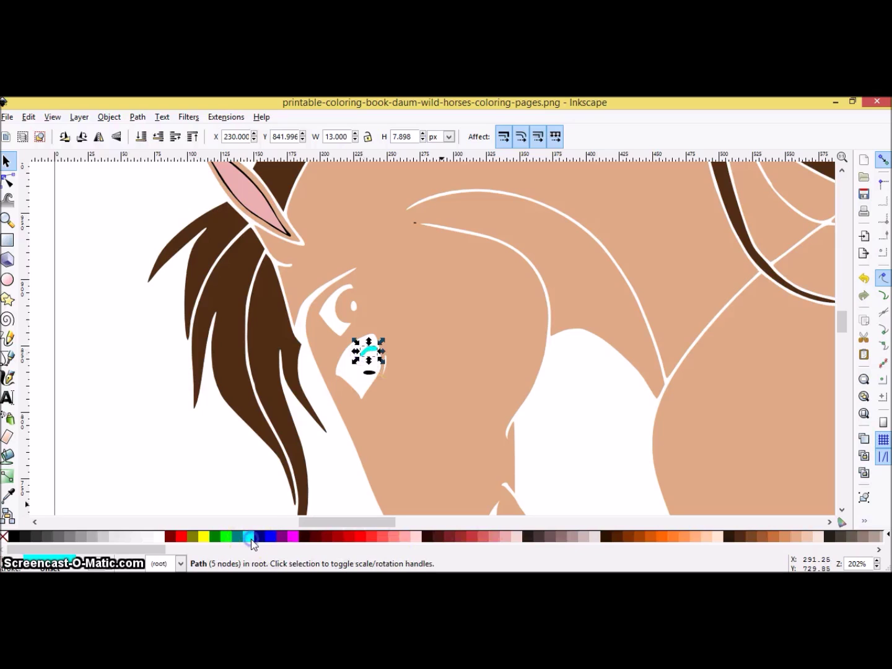
left_click(371, 376)
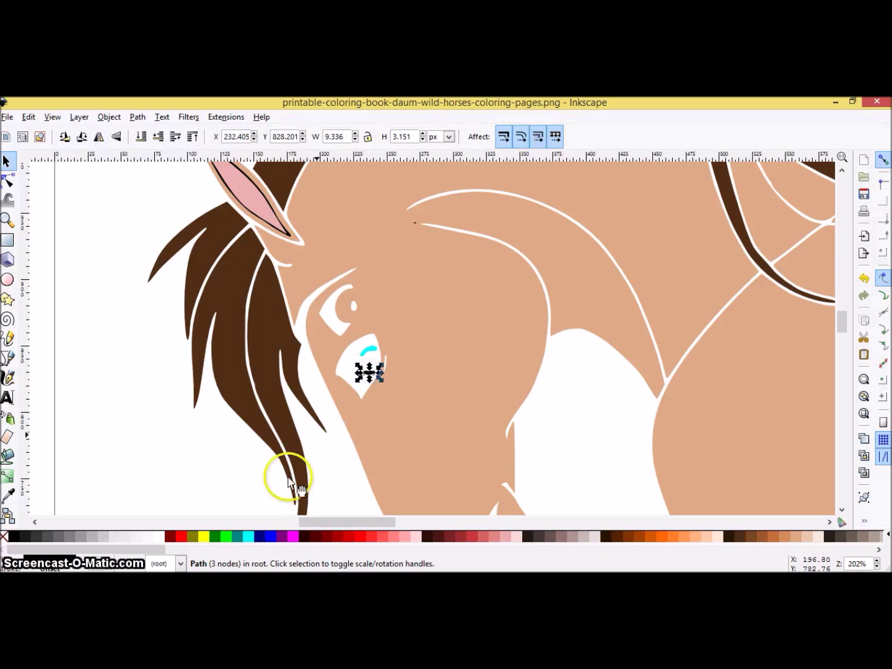
left_click(250, 535)
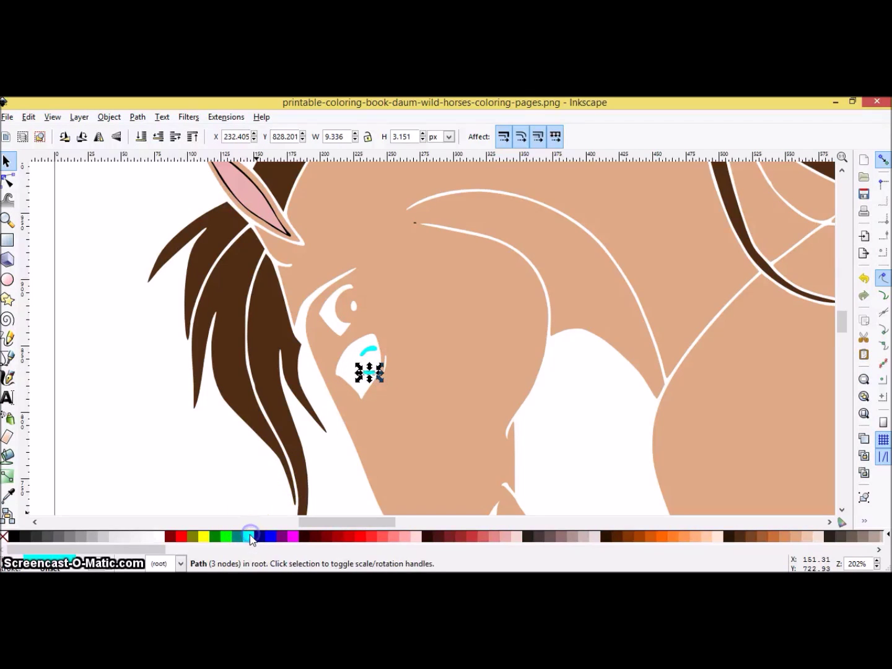
left_click(394, 350)
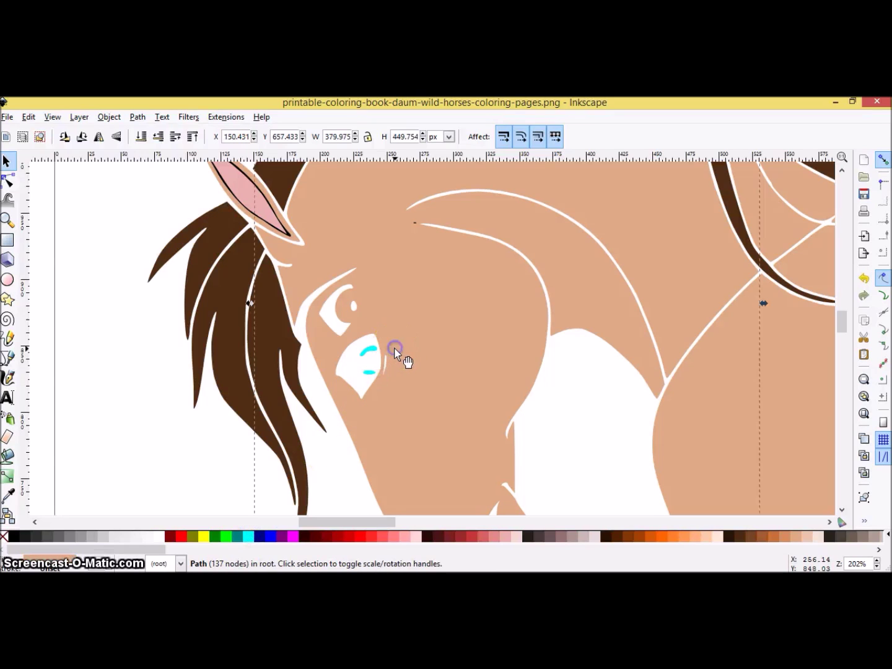
left_click(382, 345)
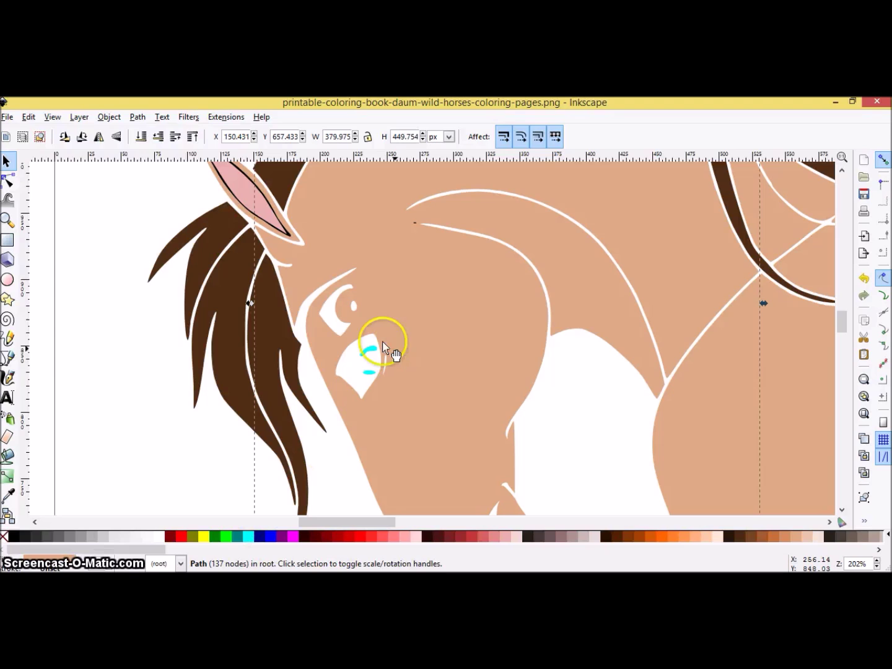
Delete the tiny black speck at the end of the cheek line and shift the detached eye white closer around its highlight.
left_click(416, 225)
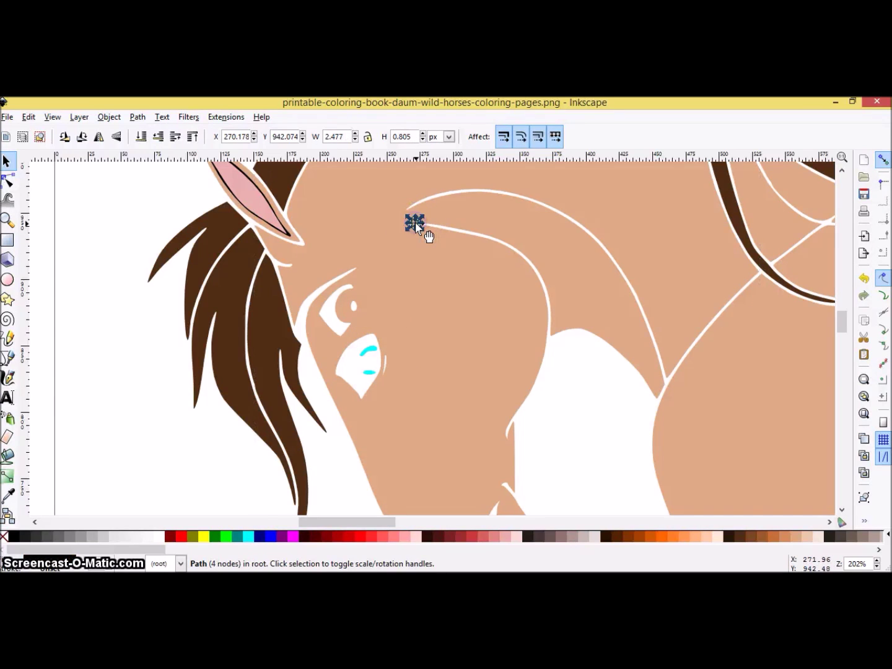
right_click(417, 228)
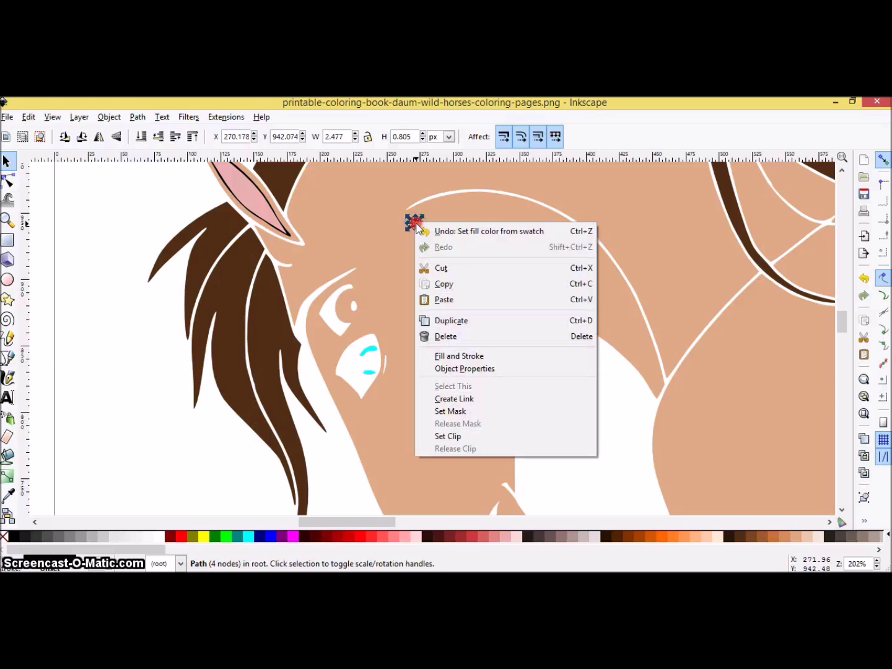
left_click(445, 337)
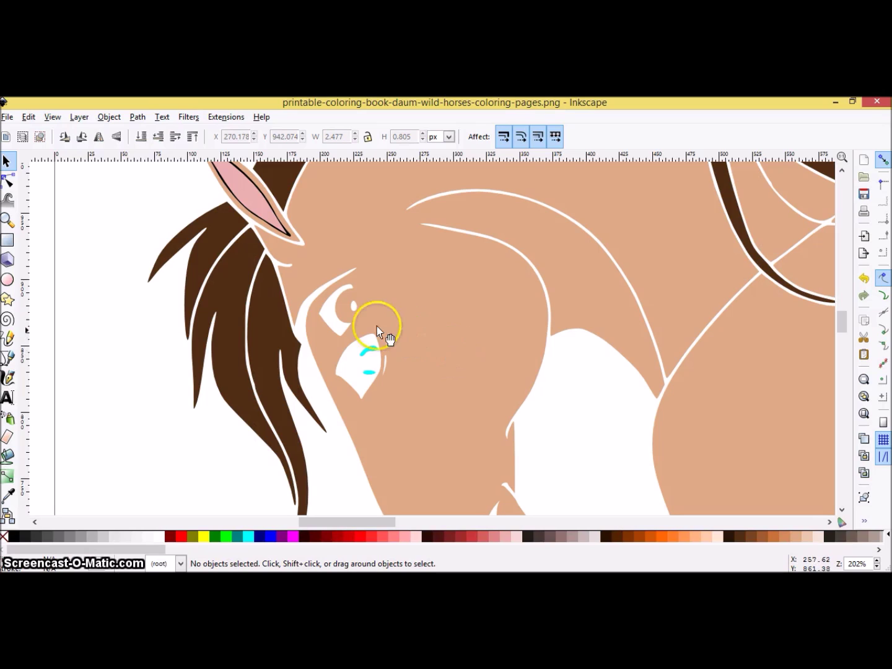
left_click(340, 338)
mouse_move(340, 337)
left_mouse_down()
mouse_move(349, 372)
mouse_move(343, 318)
mouse_move(335, 319)
left_mouse_up()
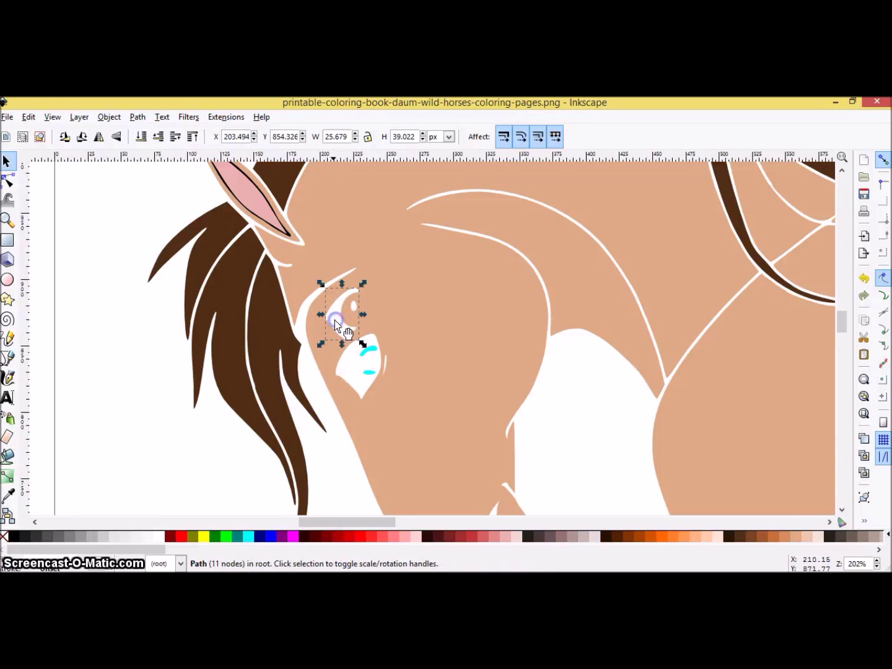
left_click(287, 235)
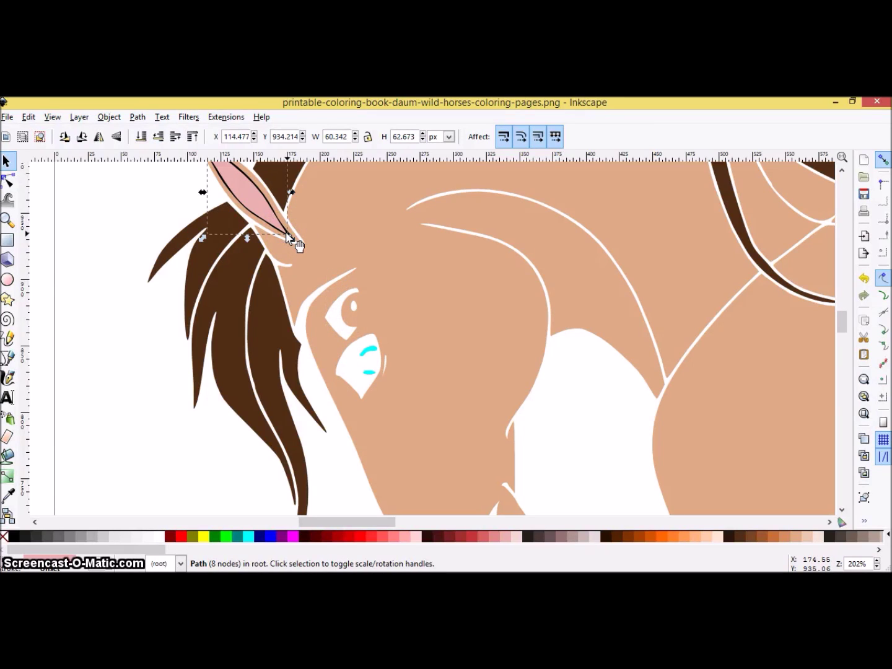
left_click_drag(293, 236, 293, 235)
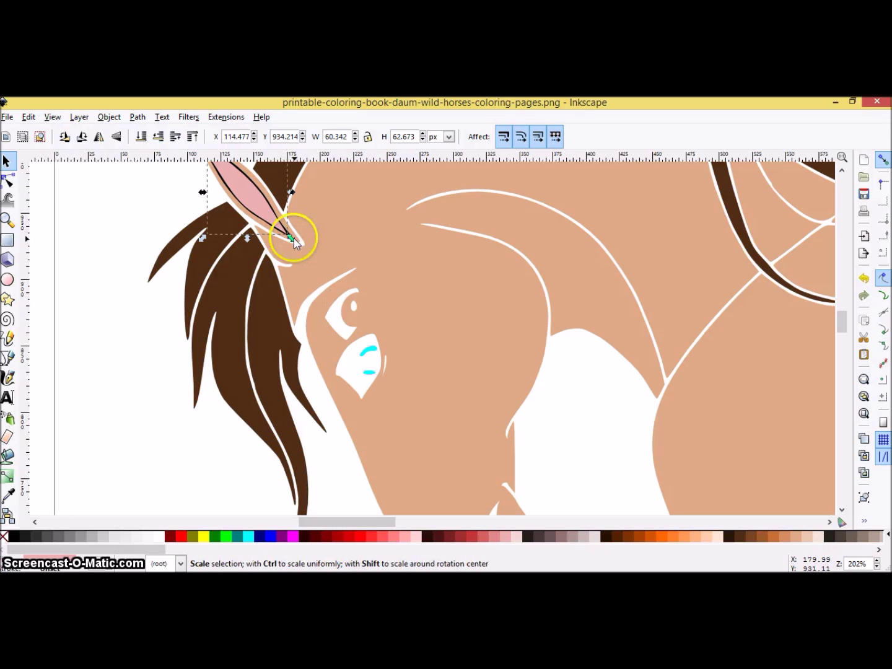
left_click(295, 241)
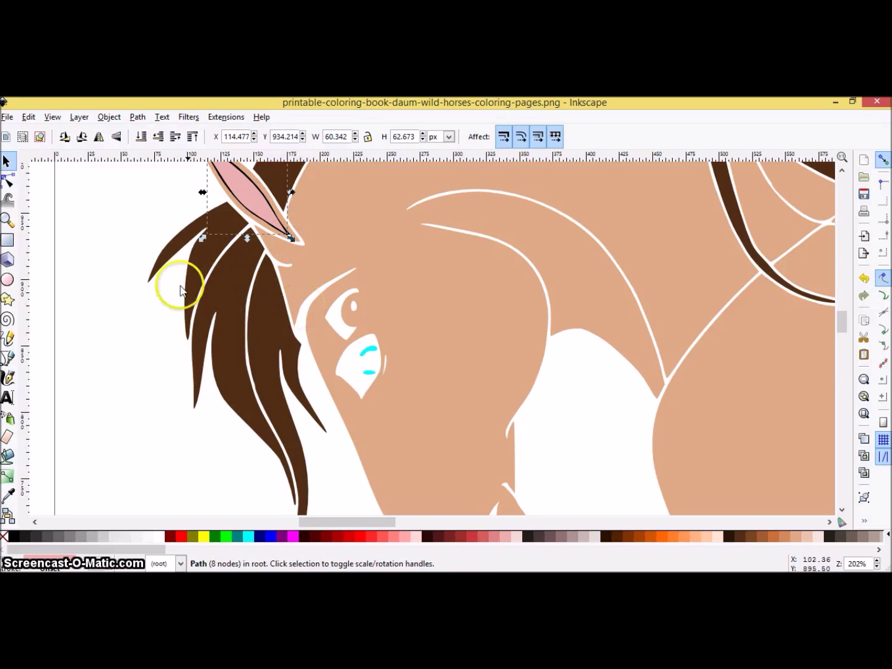
left_click(171, 297)
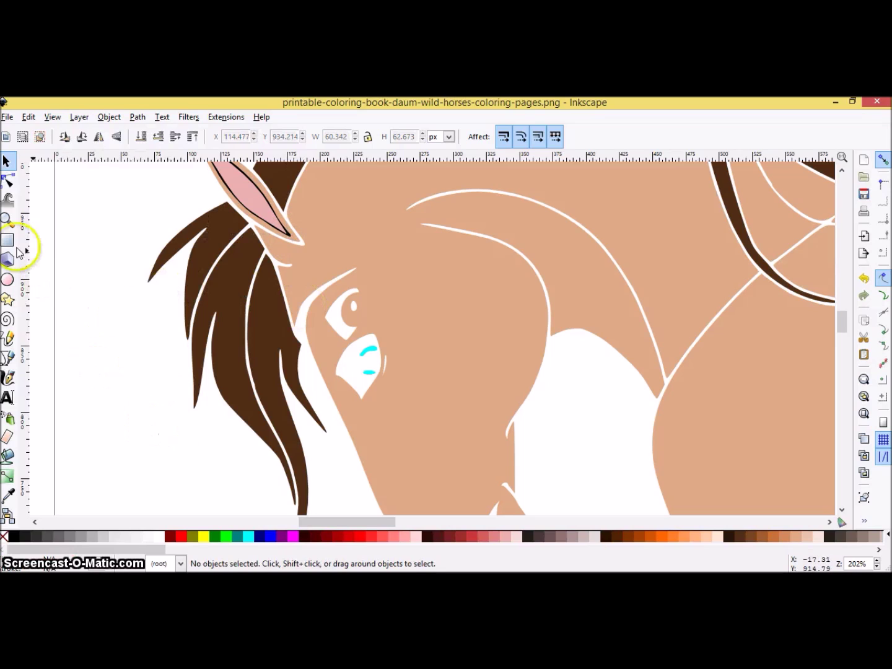
Move the black silhouette into place behind the colored horse so that it forms the outlines, hooves and eye.
left_click(7, 221)
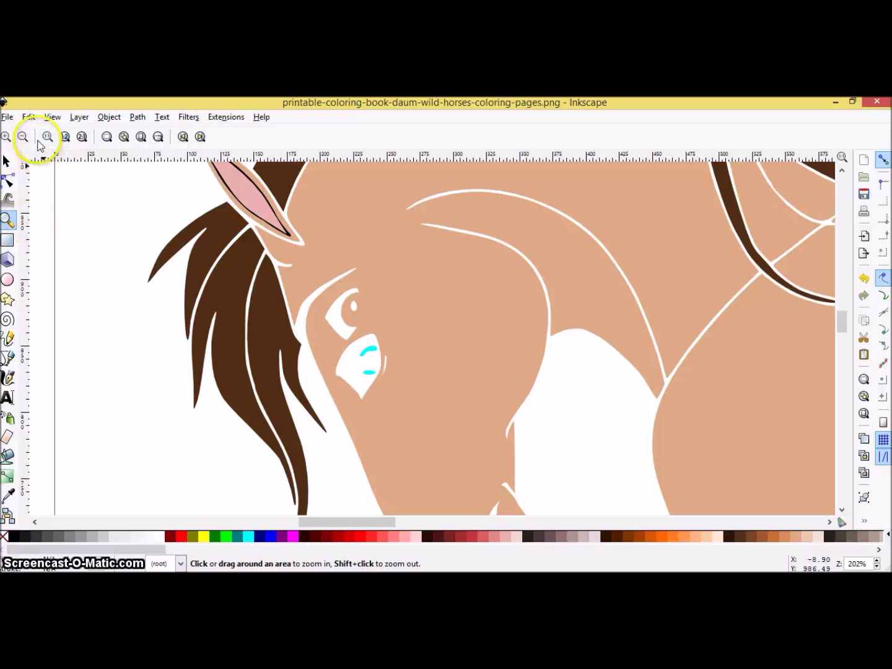
left_click(24, 139)
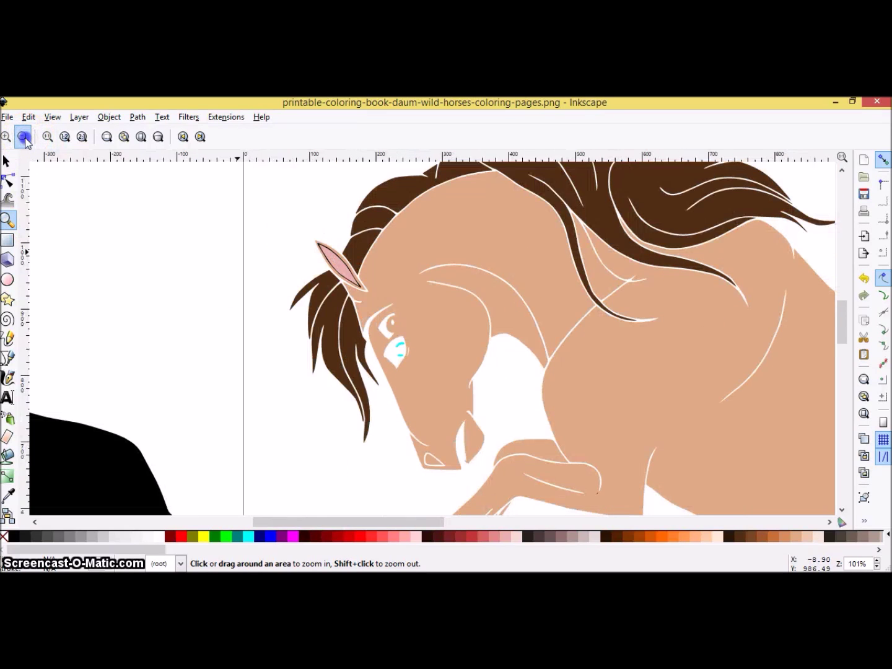
left_click(26, 140)
left_click(25, 140)
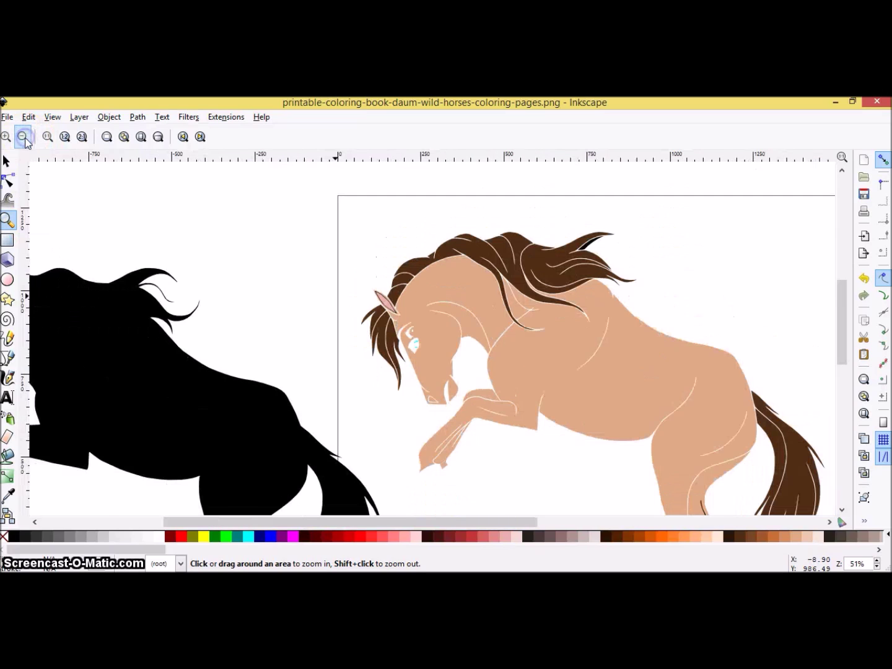
left_click(25, 140)
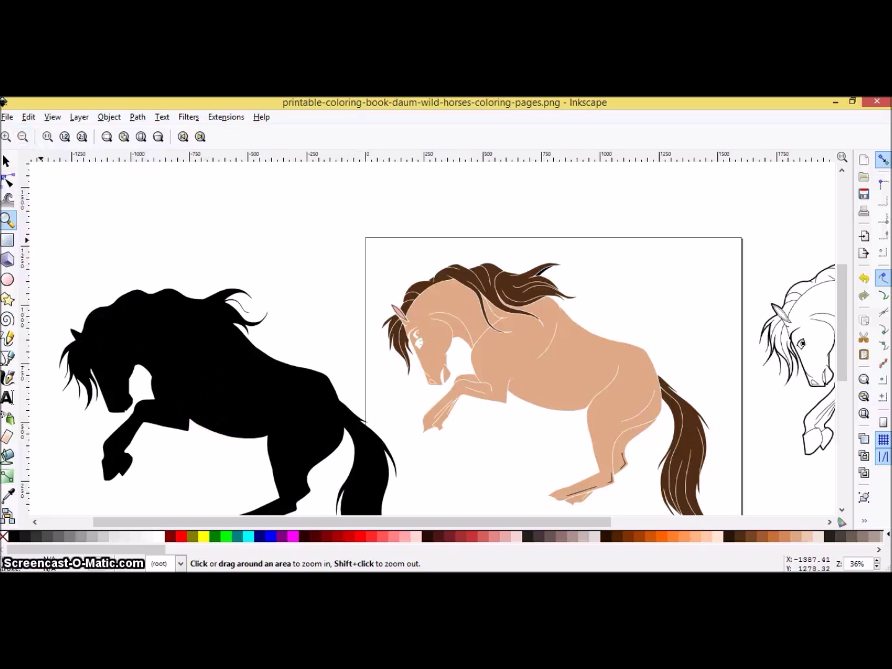
left_click(6, 161)
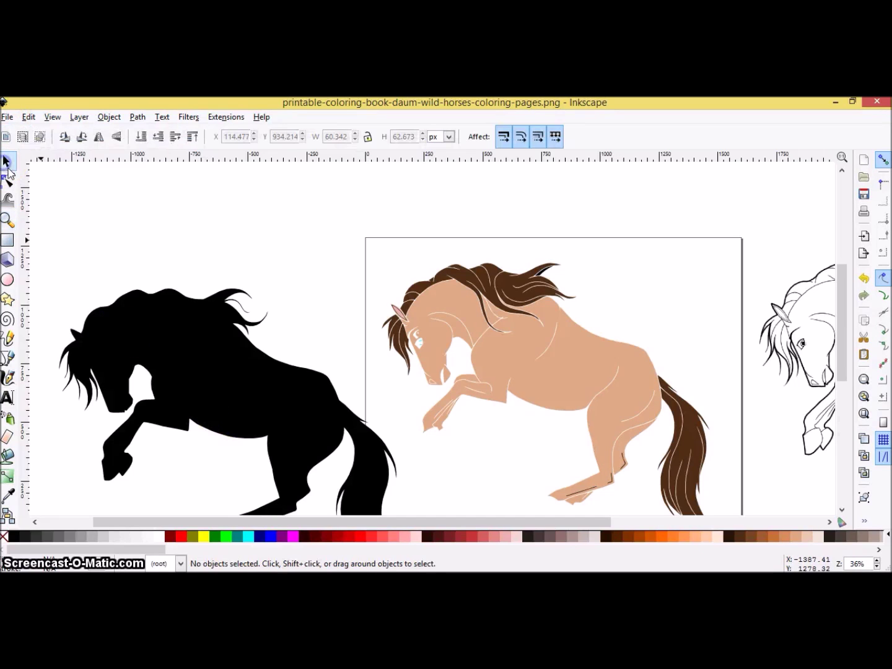
left_click_drag(191, 371, 518, 346)
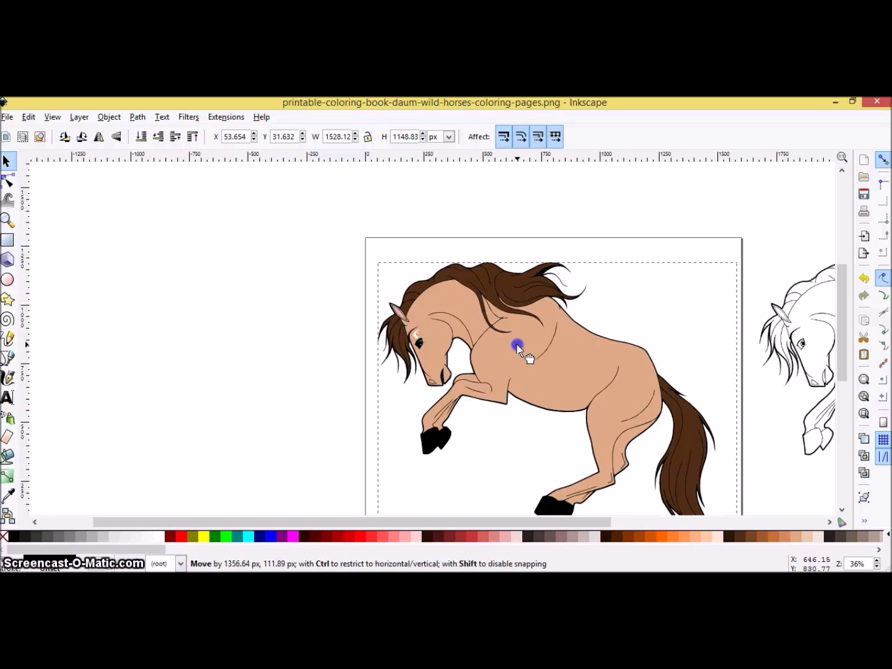
left_click_drag(517, 346, 518, 346)
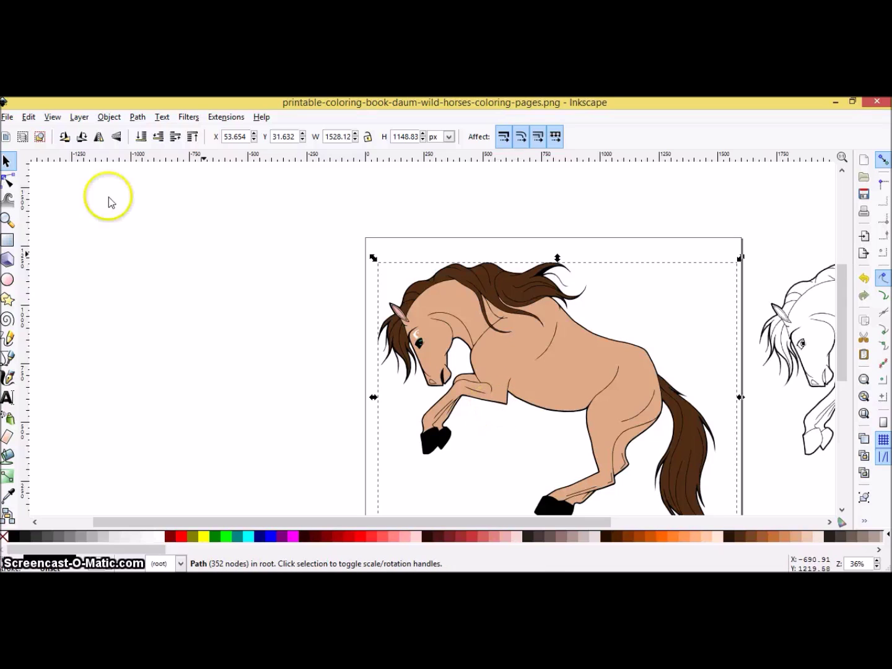
Move the eye white into the black eye opening and place the small white highlight on the pupil between the cyan shapes.
left_click(9, 221)
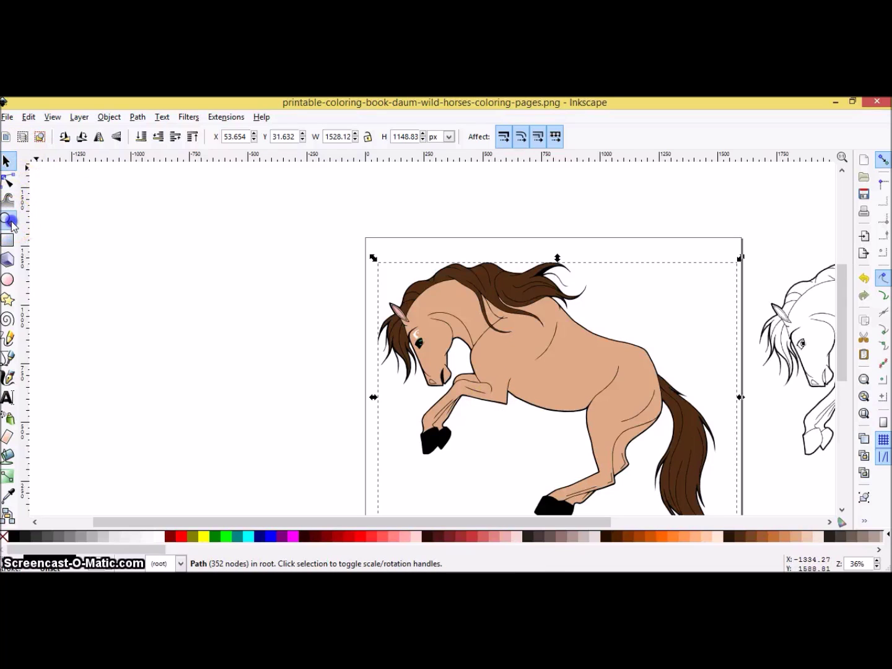
left_click(419, 342)
left_click(420, 343)
left_click(420, 342)
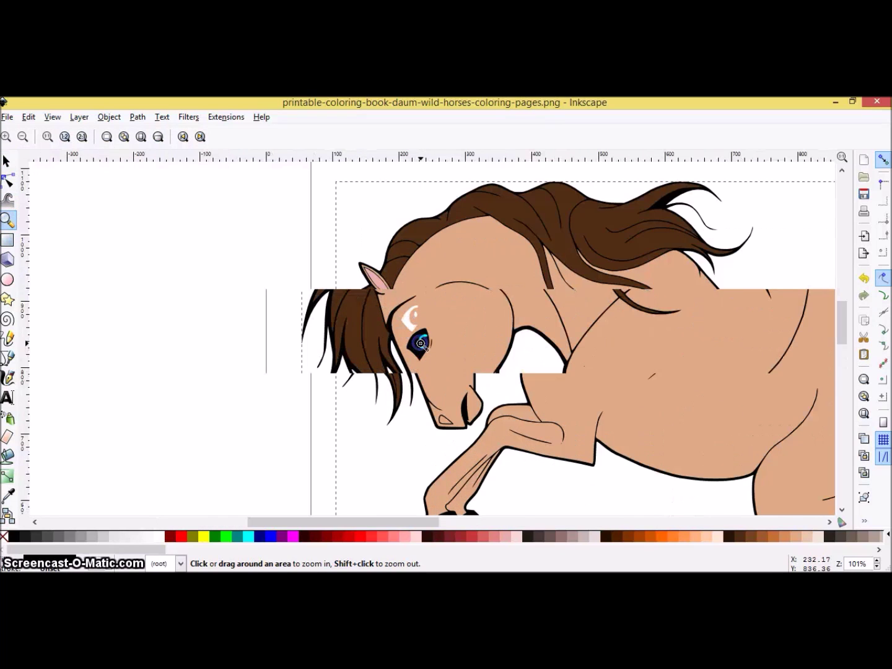
left_click(421, 343)
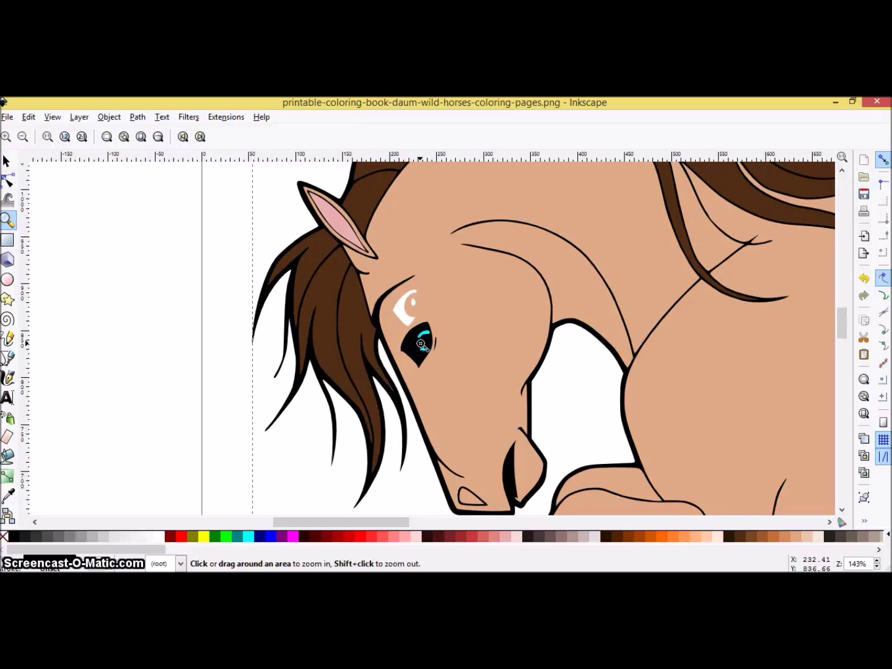
left_click(420, 343)
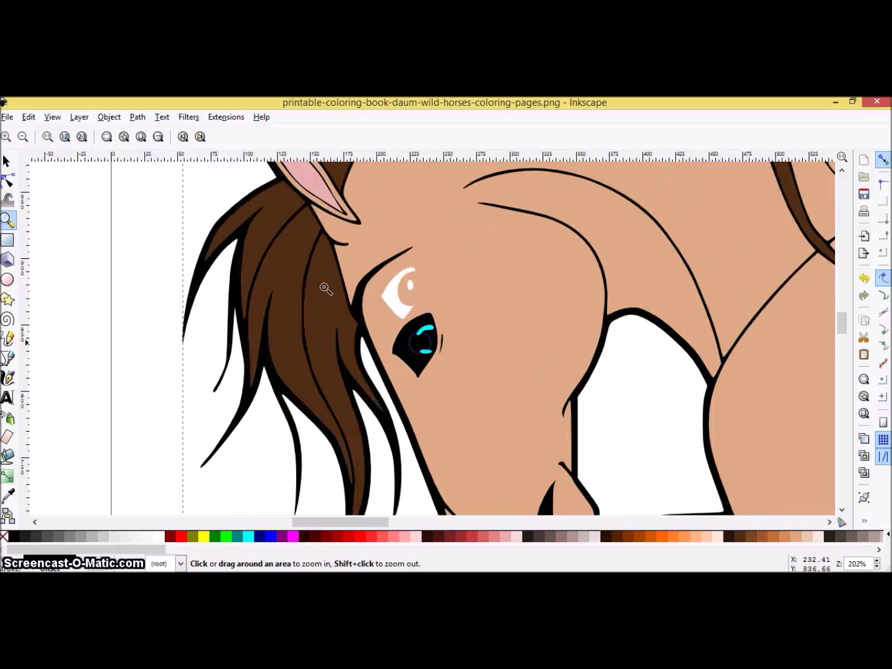
left_click(6, 162)
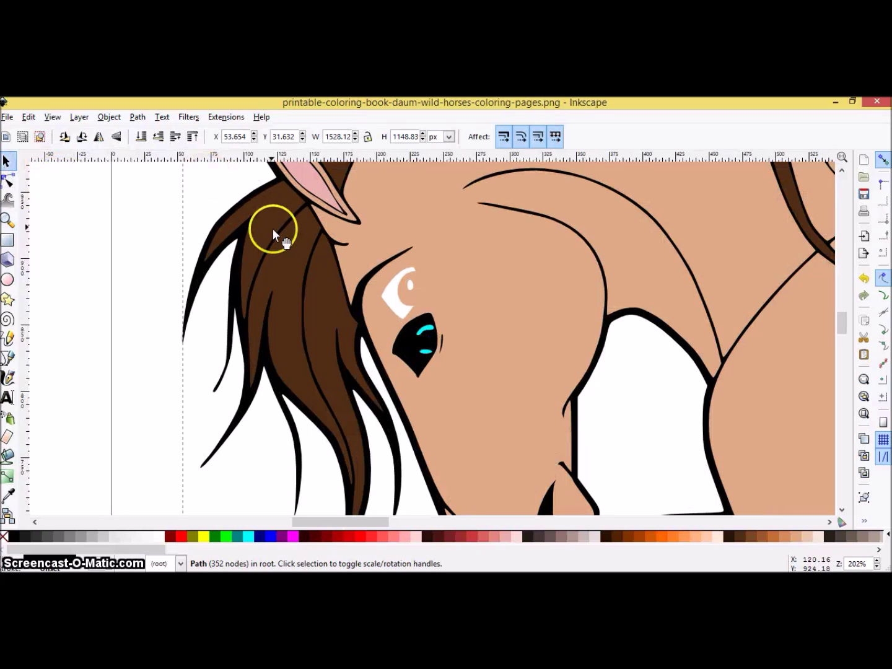
left_click(388, 295)
left_click_drag(388, 296, 404, 348)
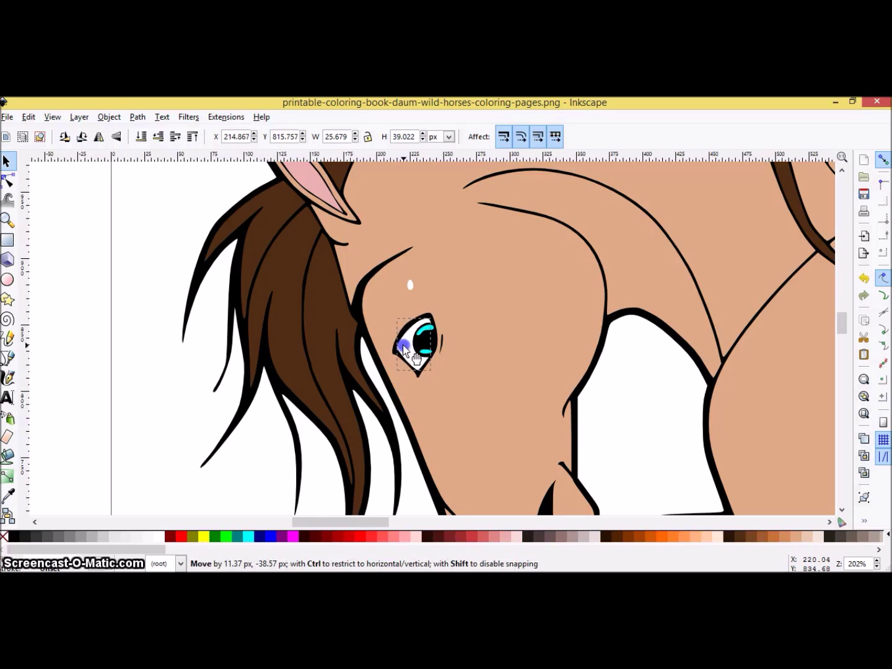
left_click_drag(404, 348, 404, 348)
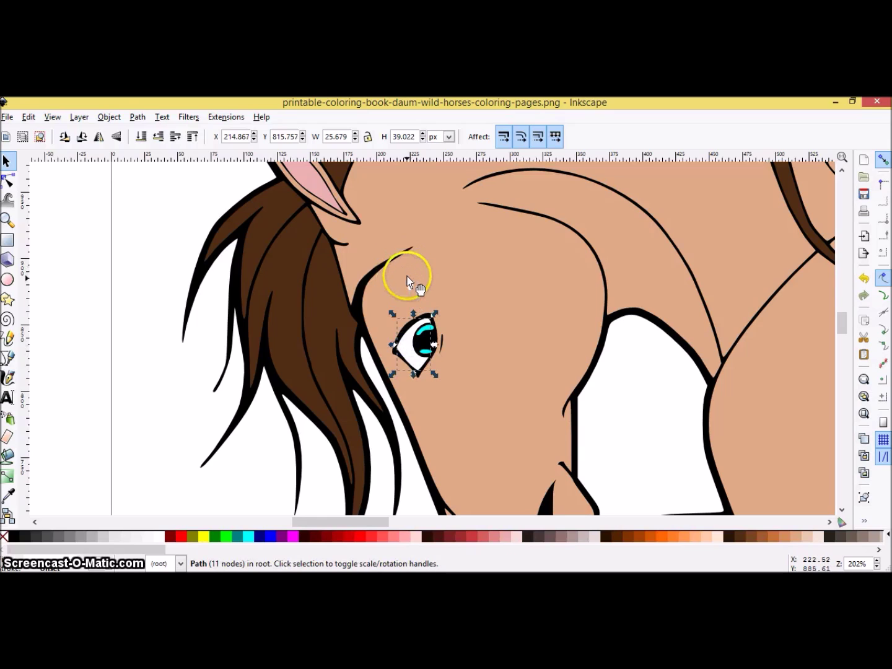
left_click_drag(411, 287, 429, 345)
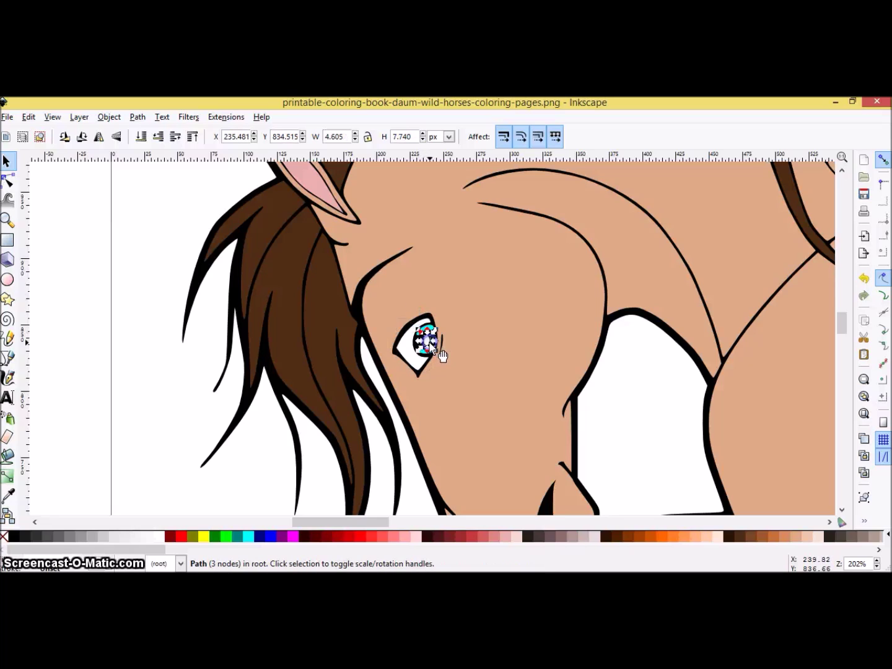
left_click(176, 364)
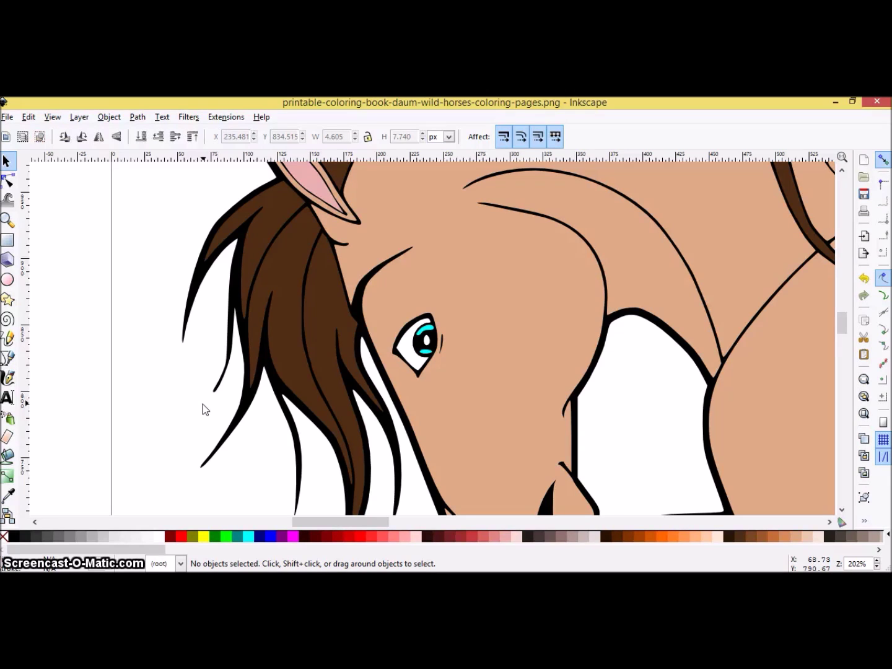
left_click(204, 537)
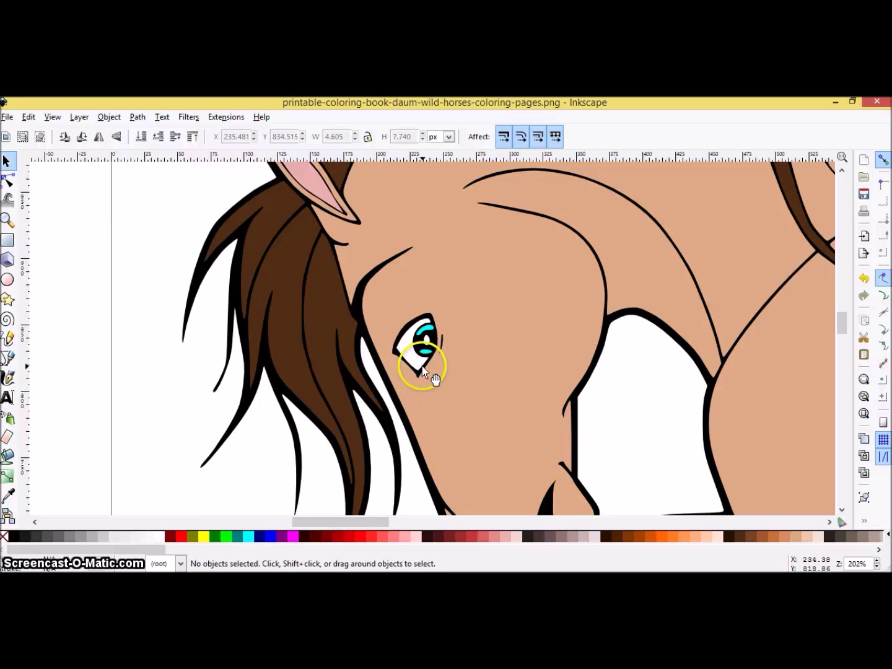
Inspect the muzzle, chest and foreleg up close, and review the upper part of the colored horse.
scroll(425, 368, "down", 4)
scroll(429, 372, "down", 2)
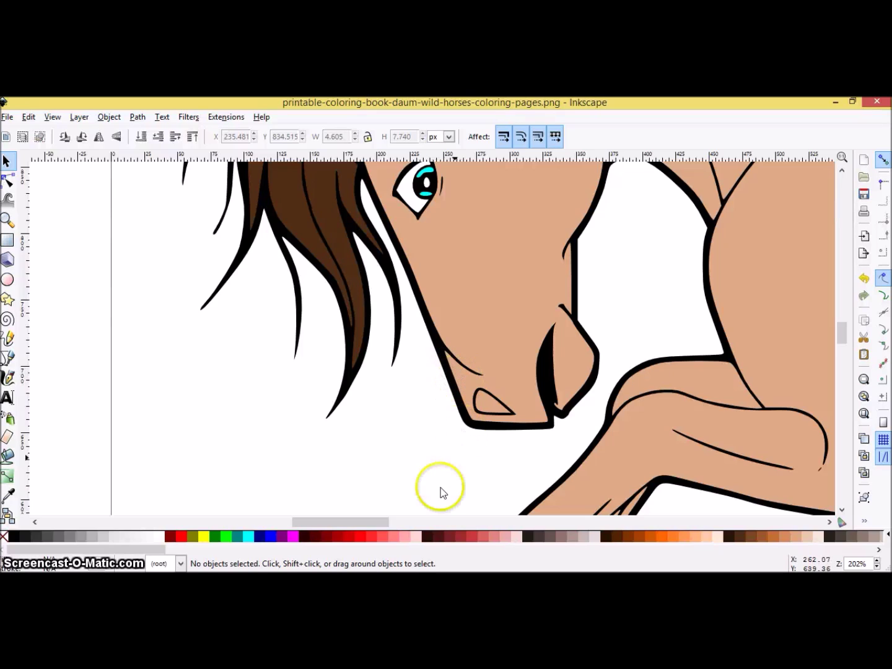
left_click_drag(372, 521, 428, 524)
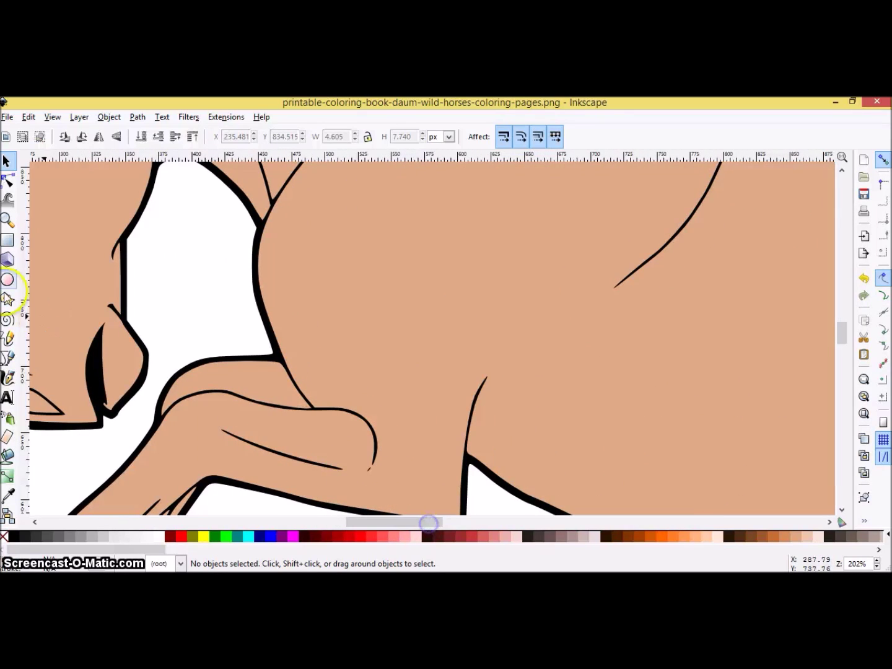
left_click(9, 223)
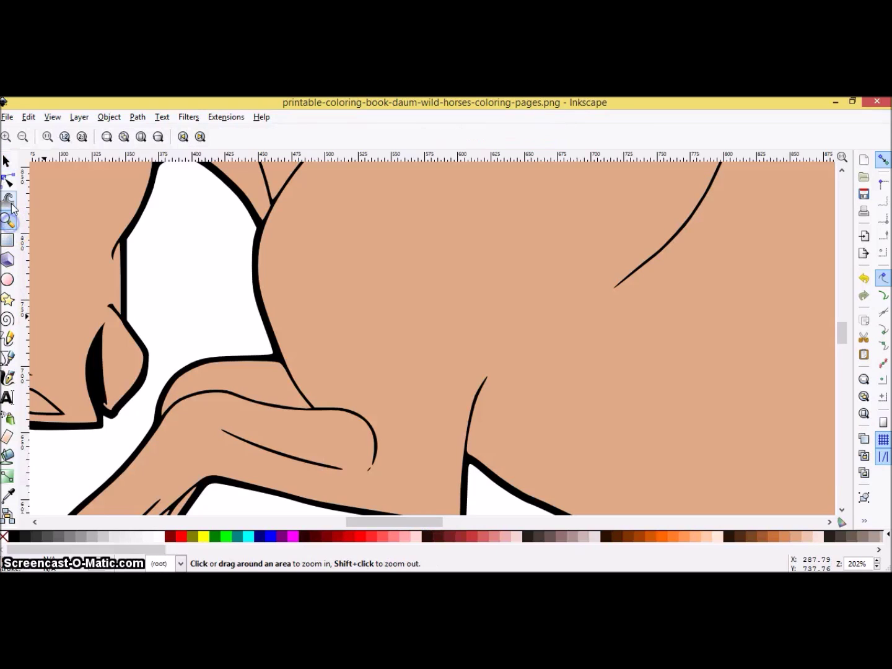
left_click(24, 137)
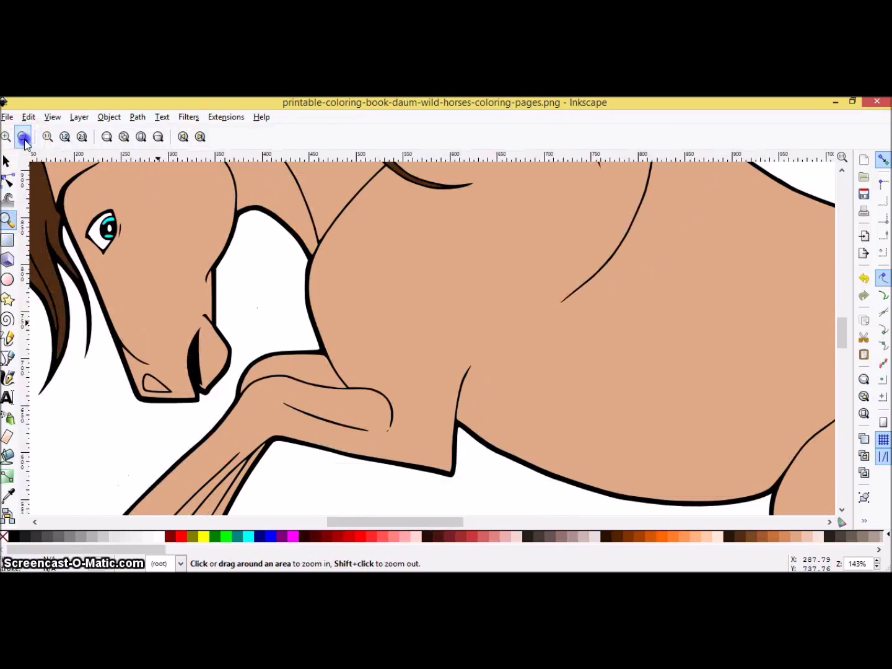
left_click(24, 137)
left_click(24, 138)
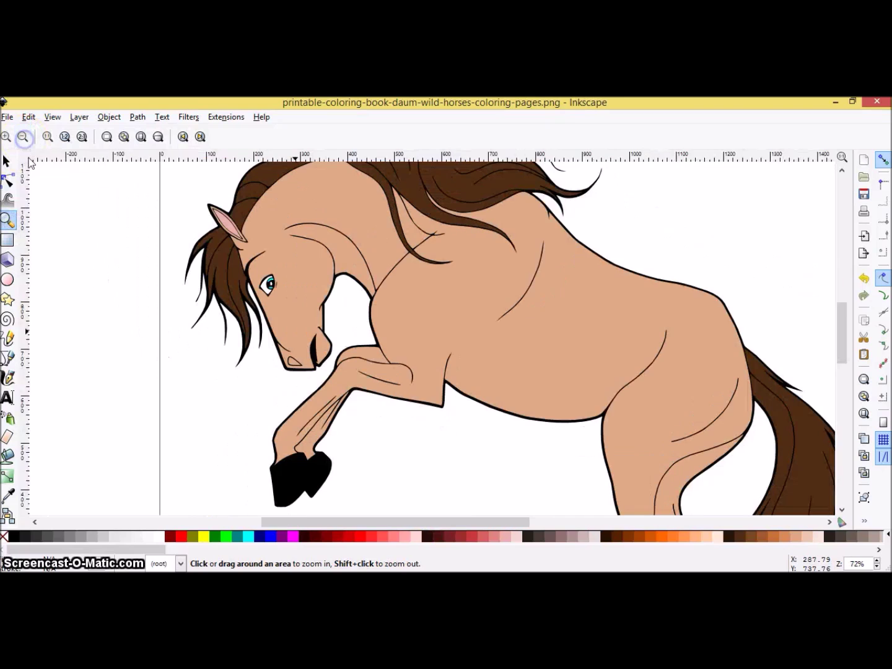
scroll(453, 327, "up", 2)
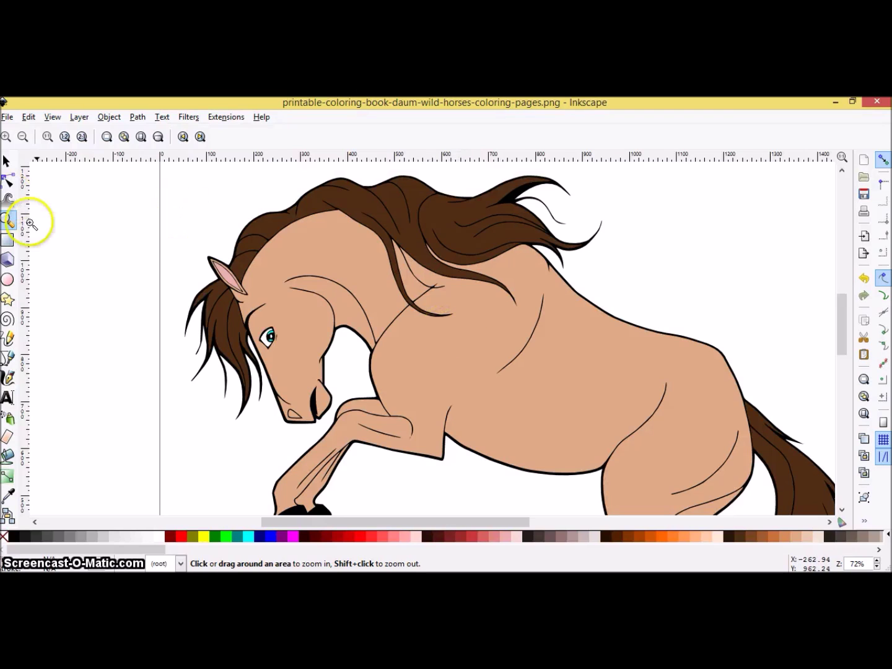
left_click(7, 359)
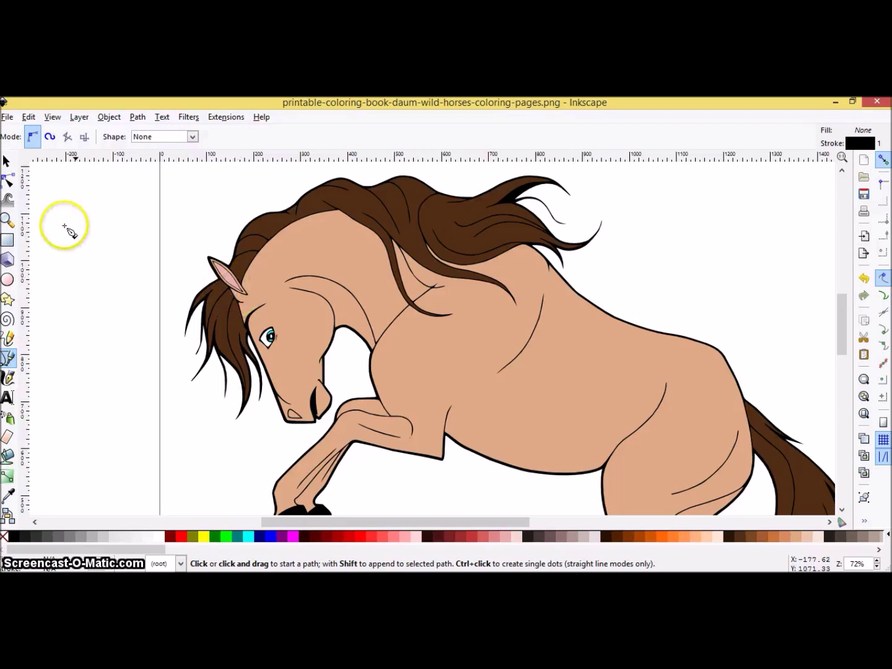
left_click(8, 220)
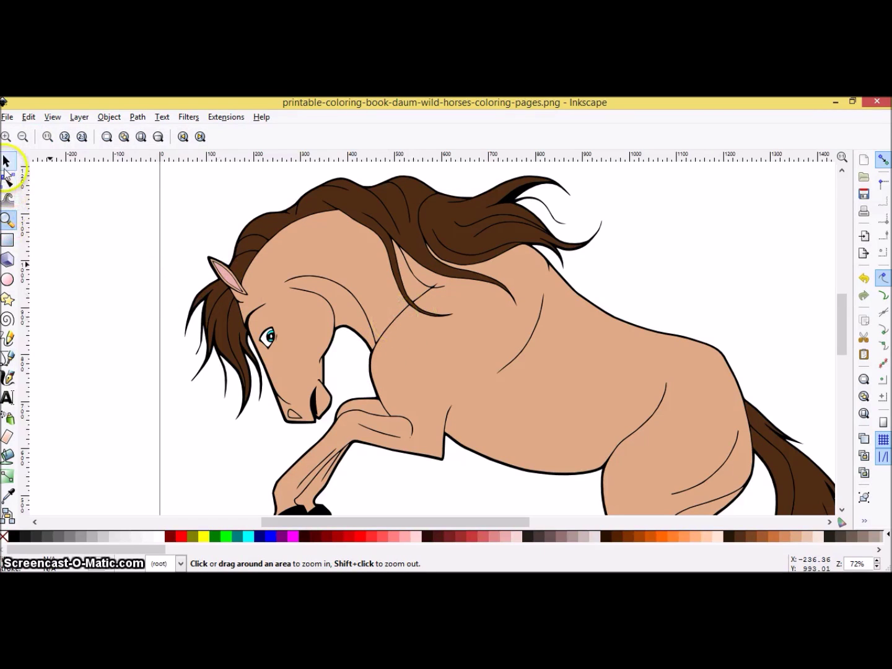
Nudge the tan body shape very slightly over the black silhouette to adjust how its outlines show.
left_click(6, 161)
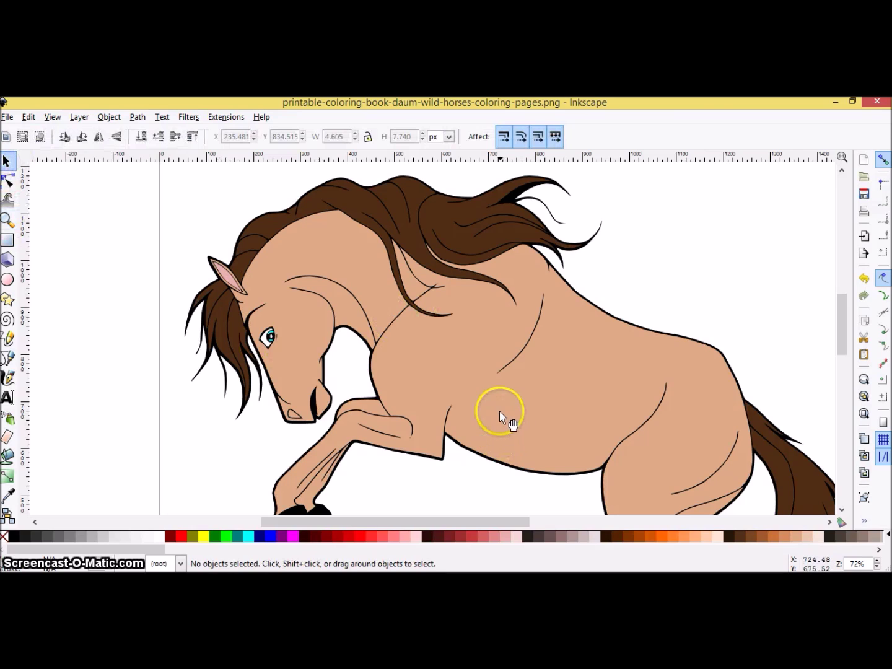
mouse_move(498, 412)
left_mouse_down()
mouse_move(532, 415)
mouse_move(509, 416)
mouse_move(533, 432)
mouse_move(504, 418)
mouse_move(581, 394)
mouse_move(505, 422)
mouse_move(504, 413)
left_mouse_up()
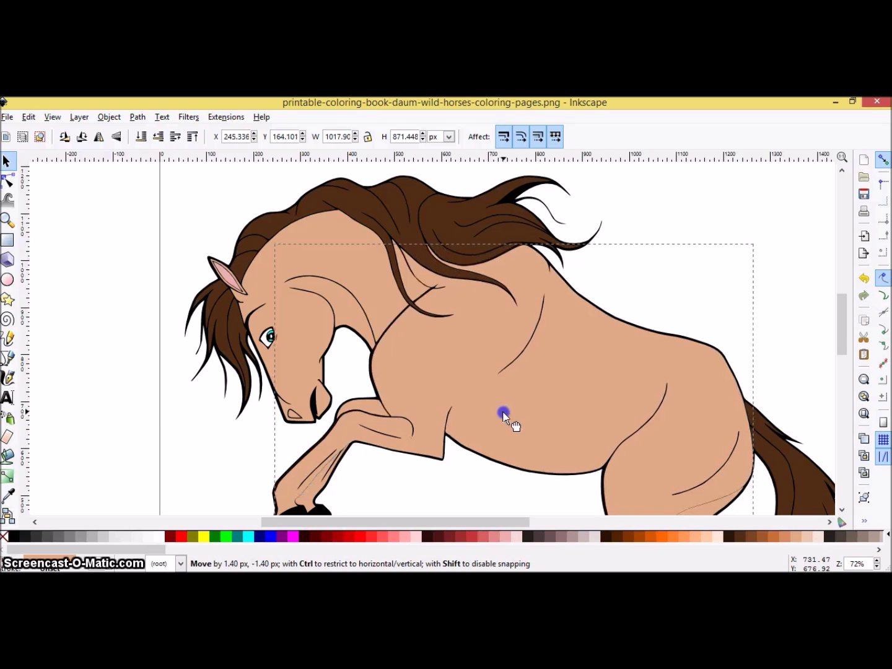
left_click_drag(502, 414, 501, 414)
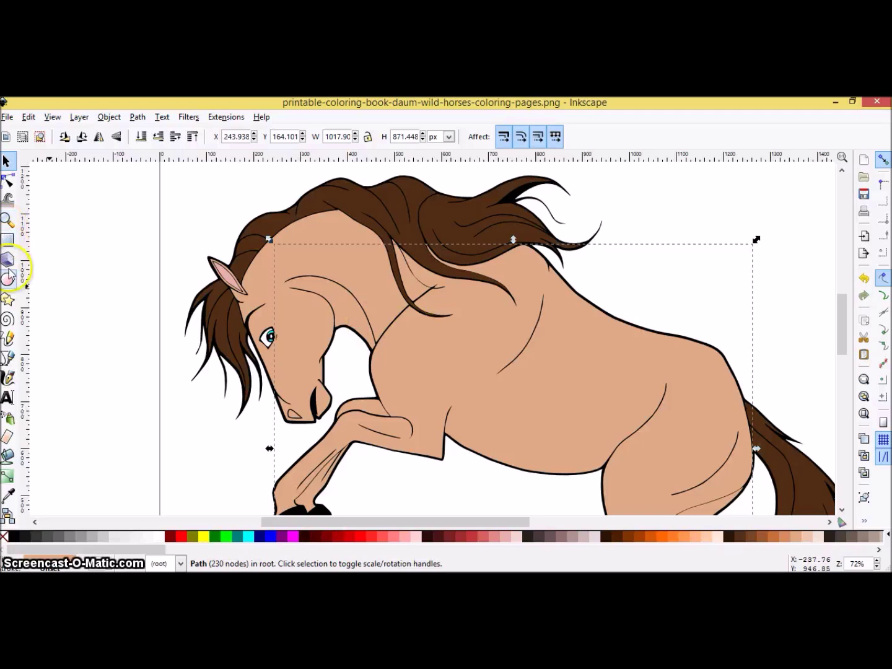
Draw a small closed five-point patch with the Pen tool over the chest line just below the hanging mane strand.
left_click(9, 359)
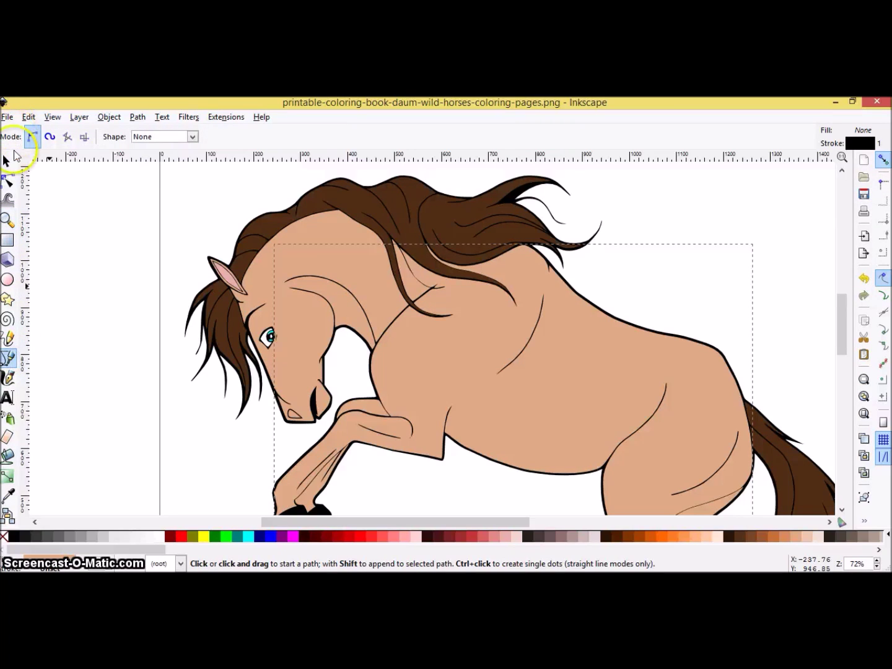
left_click(8, 220)
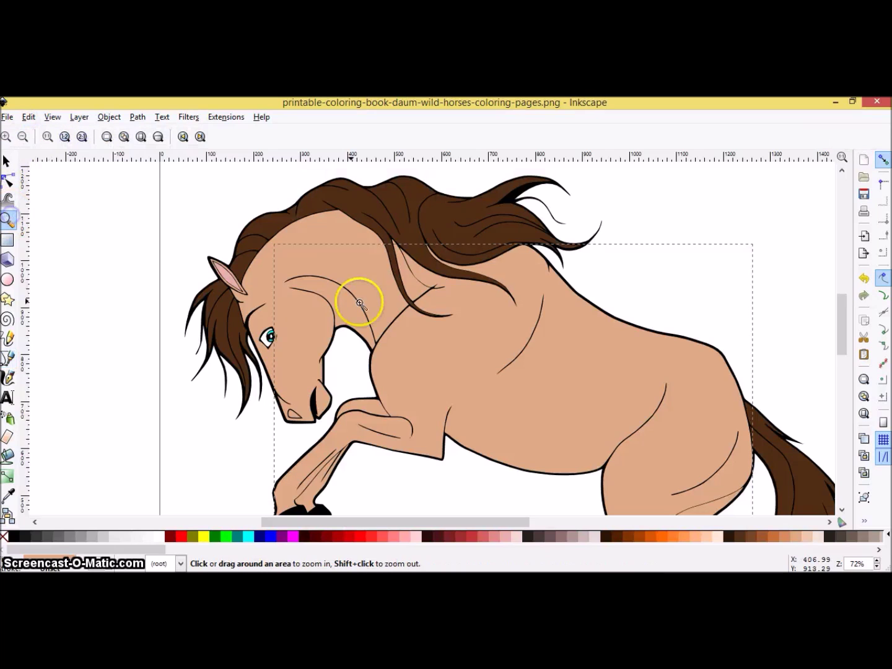
left_click(399, 308)
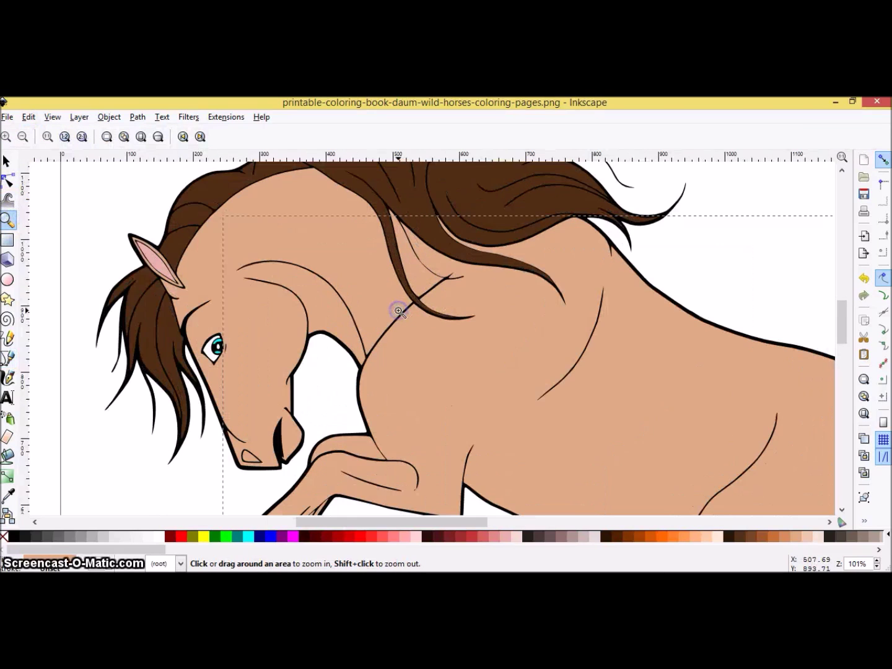
left_click(398, 310)
left_click(399, 310)
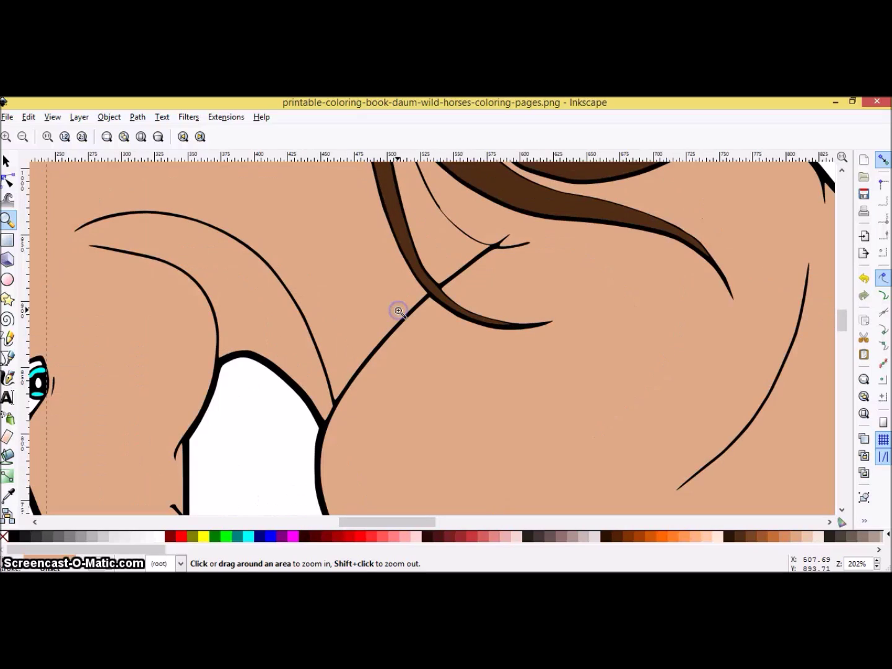
left_click(399, 310)
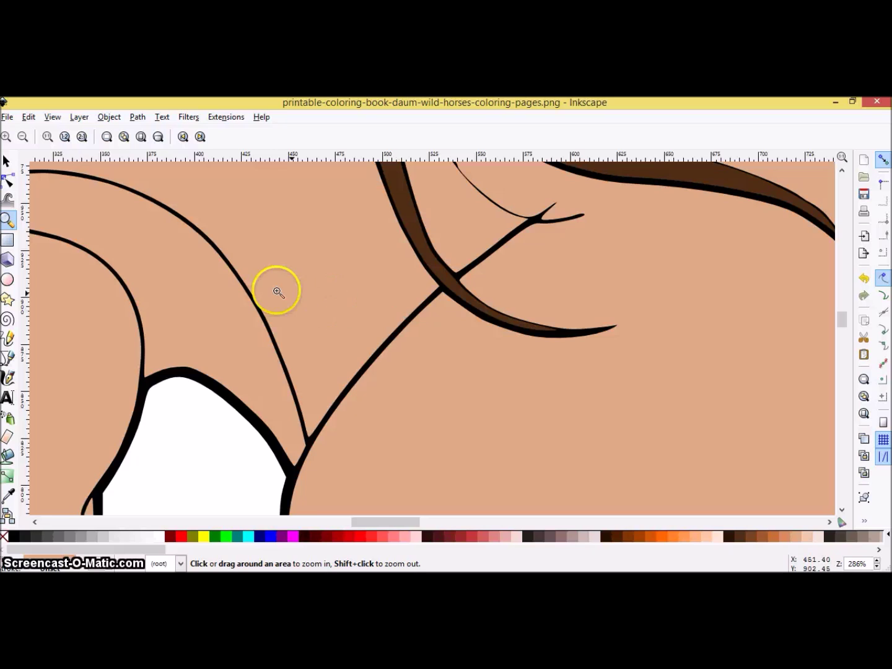
left_click(7, 359)
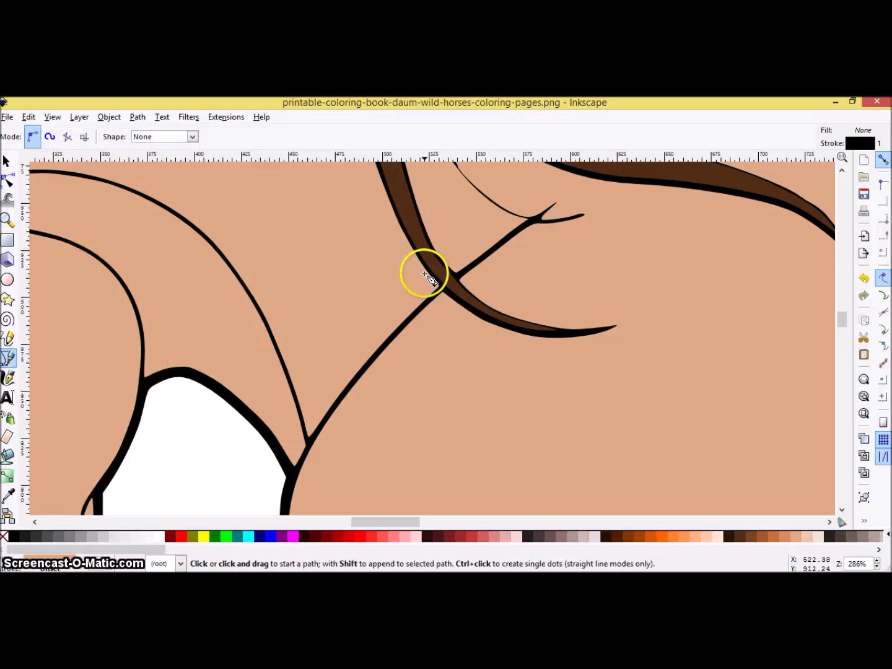
left_click(426, 273)
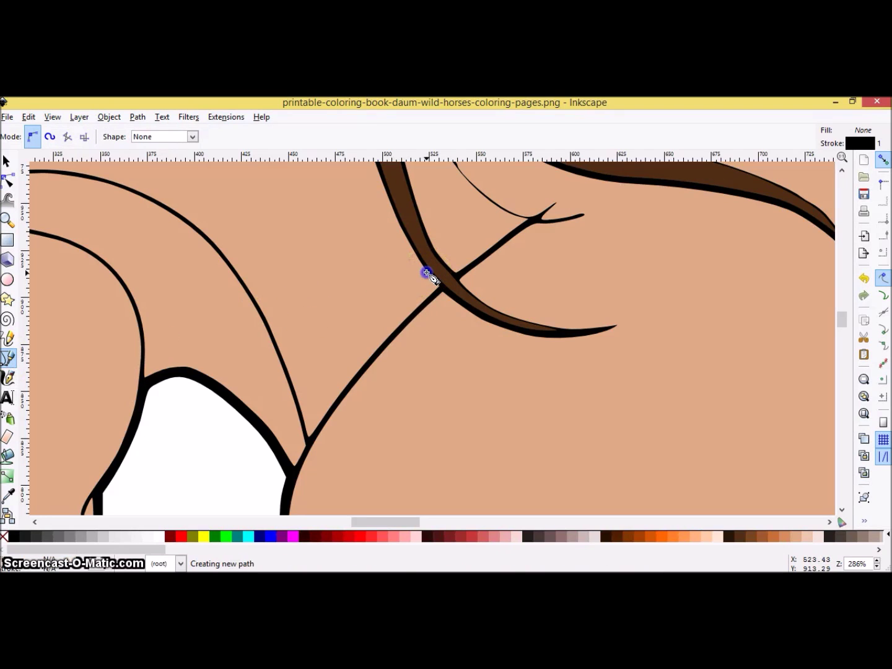
left_click(451, 299)
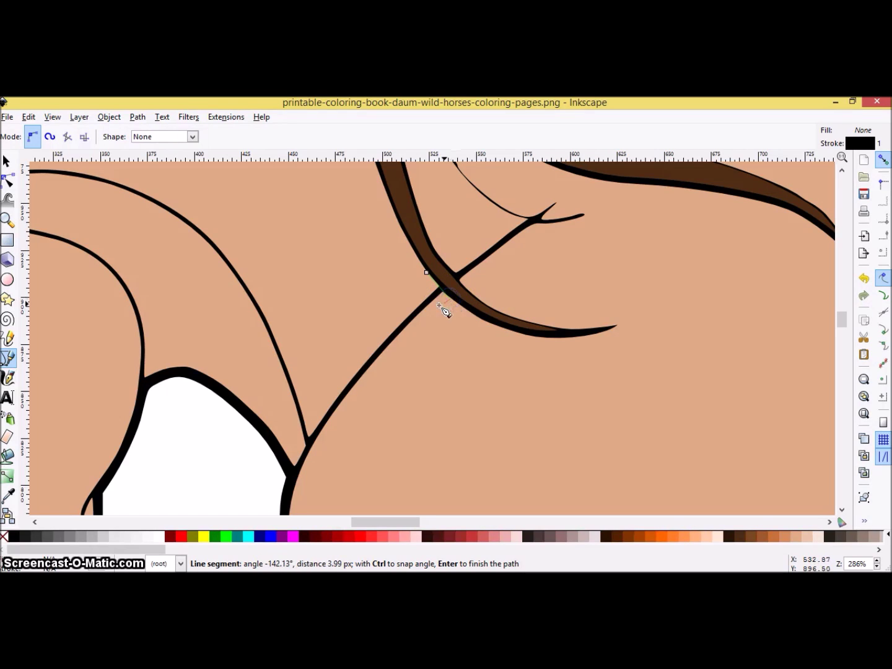
left_click(411, 328)
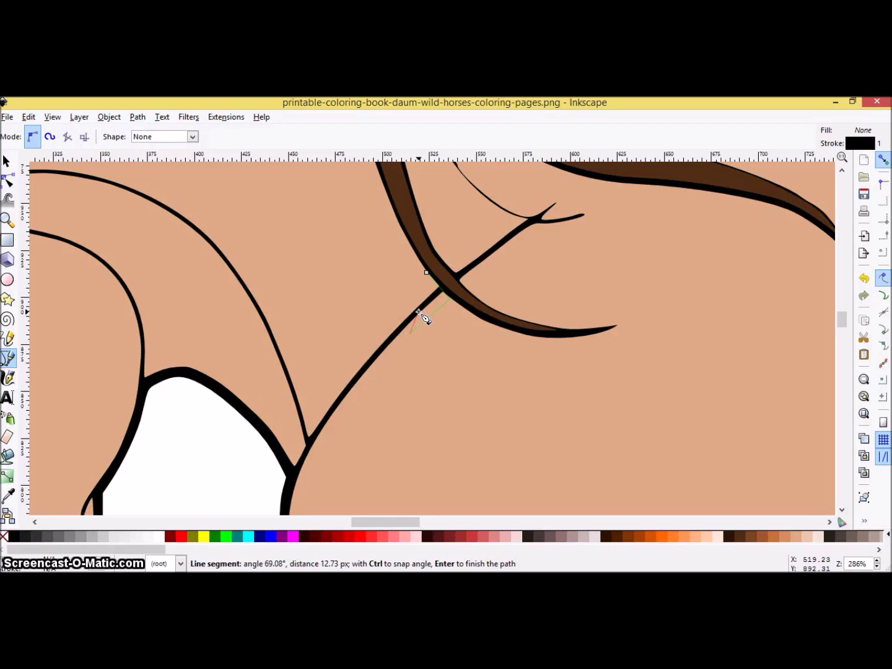
left_click(419, 313)
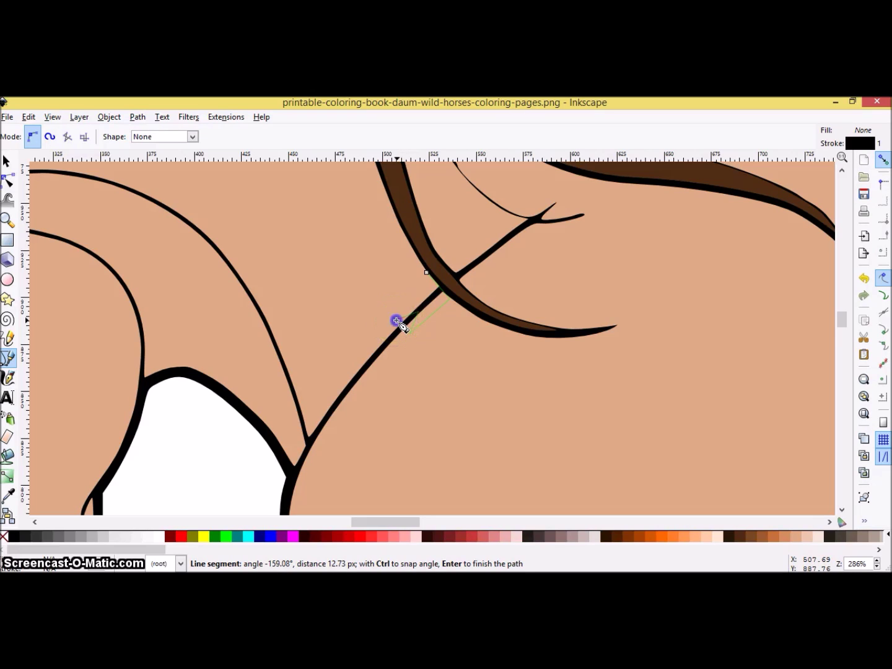
left_click(397, 320)
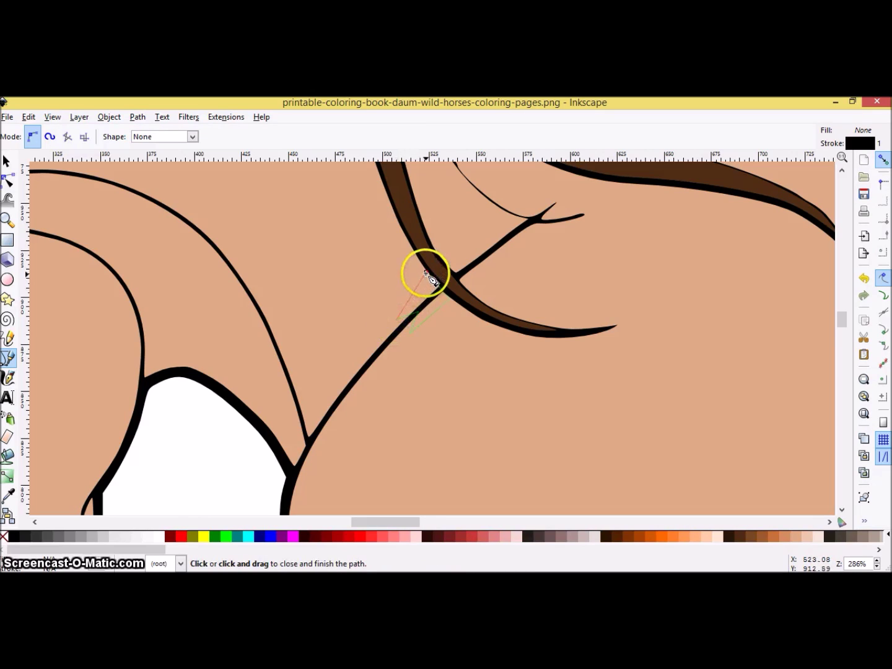
left_click(425, 273)
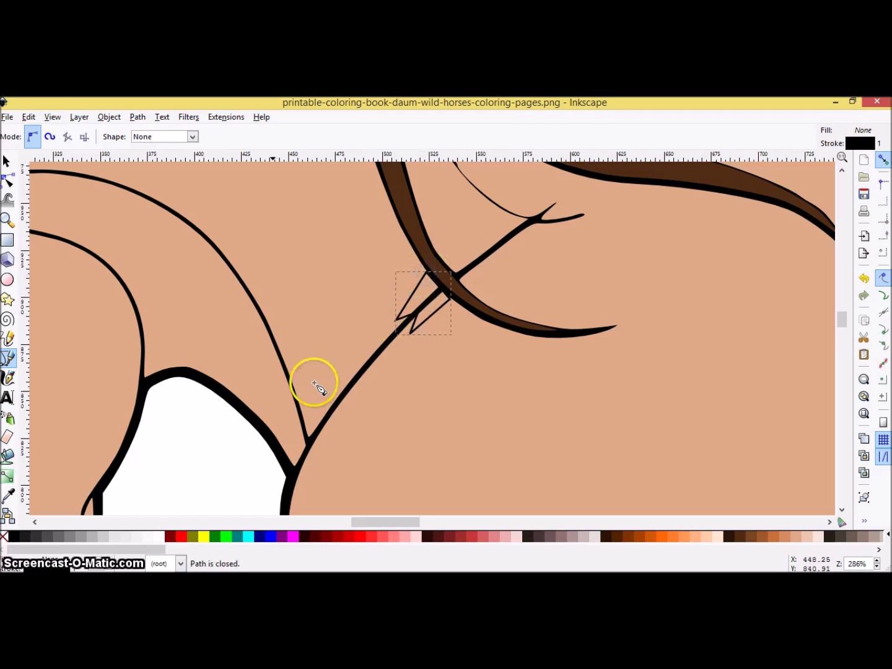
Remove the patch's stroke and fill it with the tan that matches the horse's body.
left_click(3, 537, "shift")
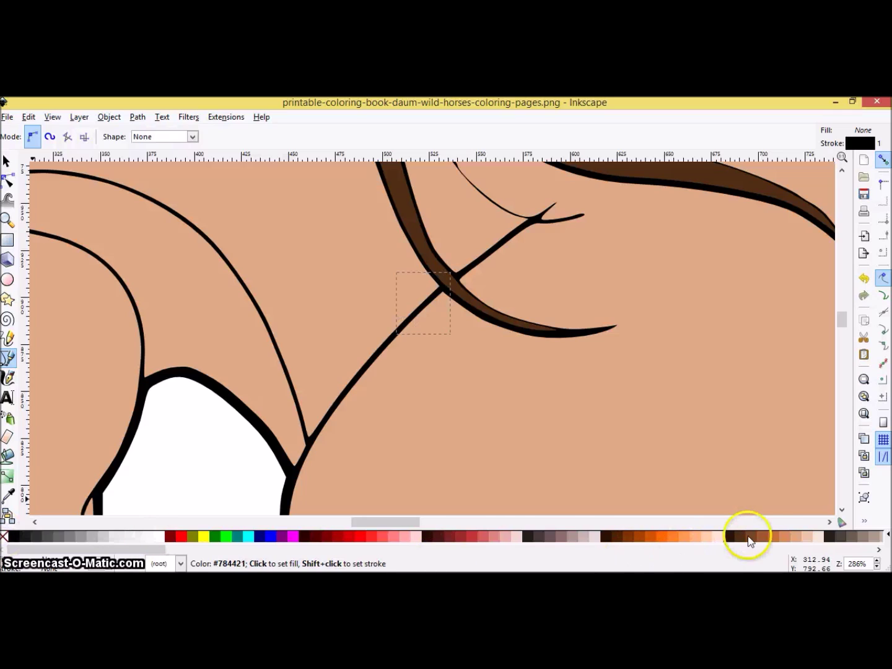
left_click(795, 538)
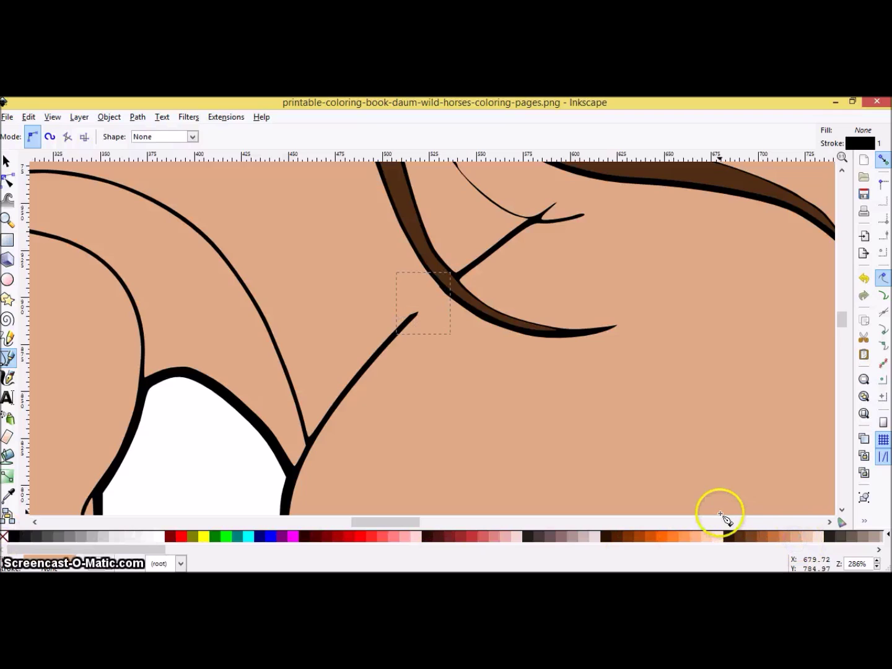
Unite the small tan chest patch with the horse's tan head-and-neck and body shapes into a single path using Union.
left_click(8, 220)
left_click(22, 137)
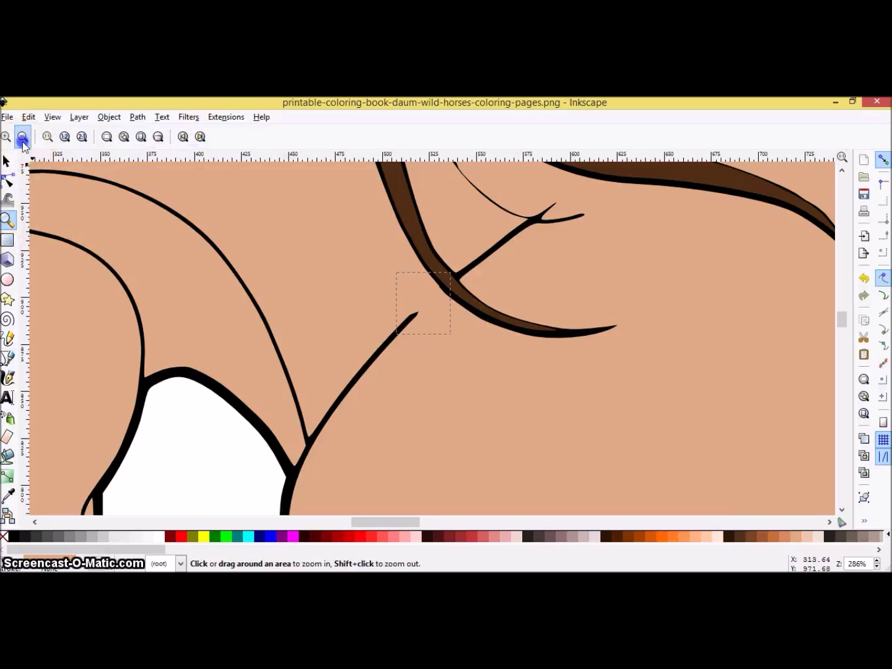
left_click(22, 138)
left_click(22, 138)
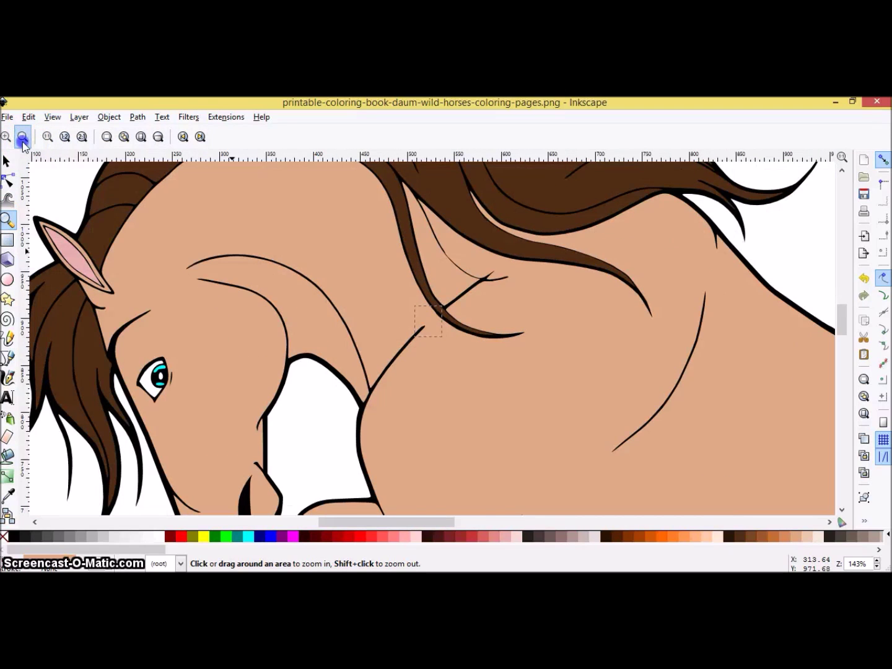
left_click(23, 139)
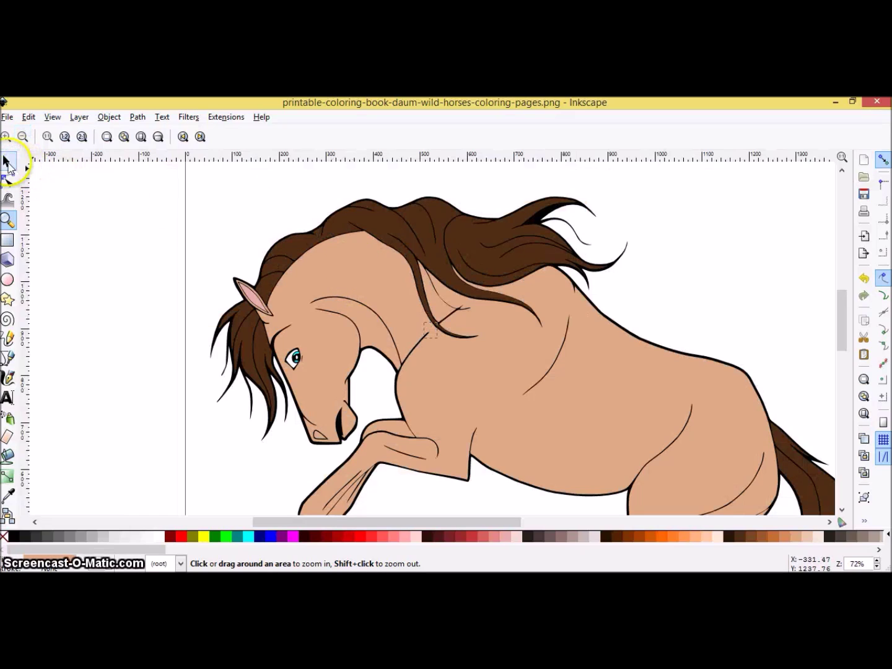
left_click(7, 161)
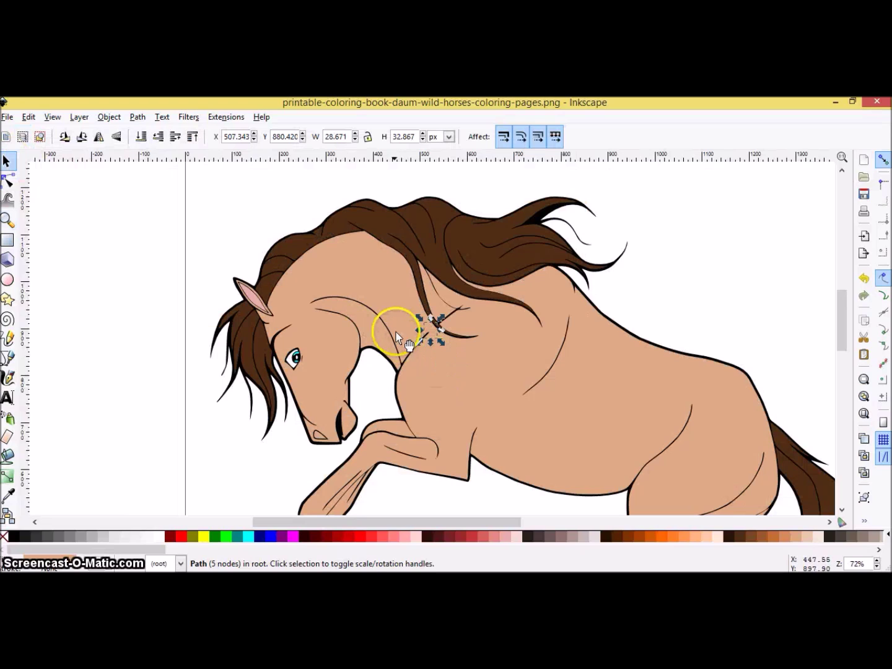
left_click(391, 302, "shift")
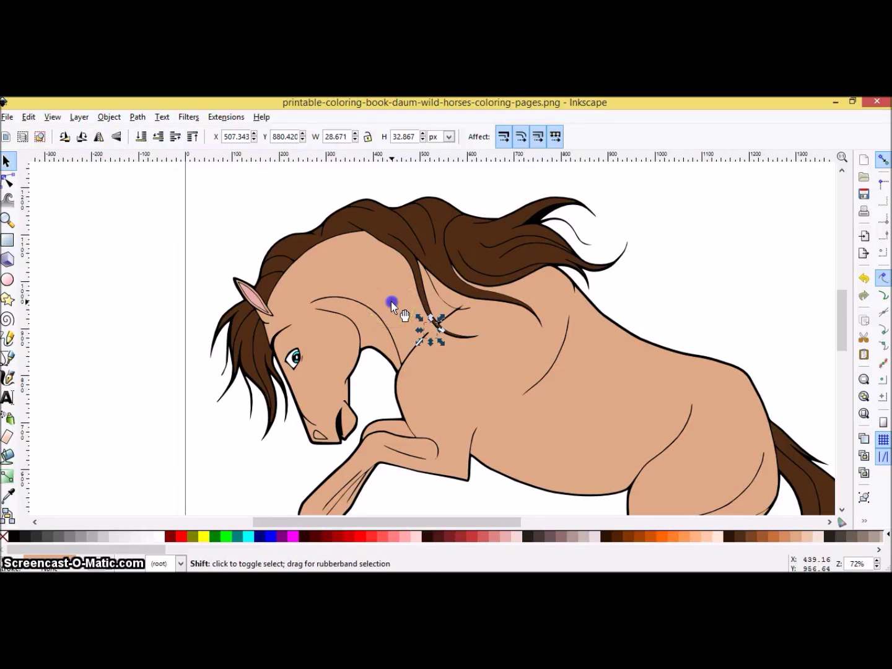
left_click(587, 432, "shift")
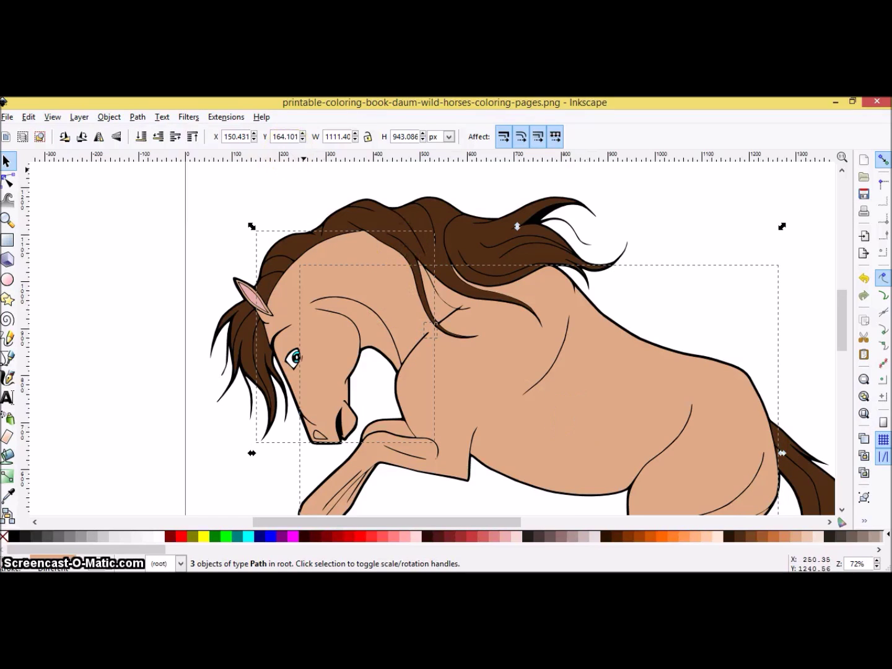
left_click(138, 117)
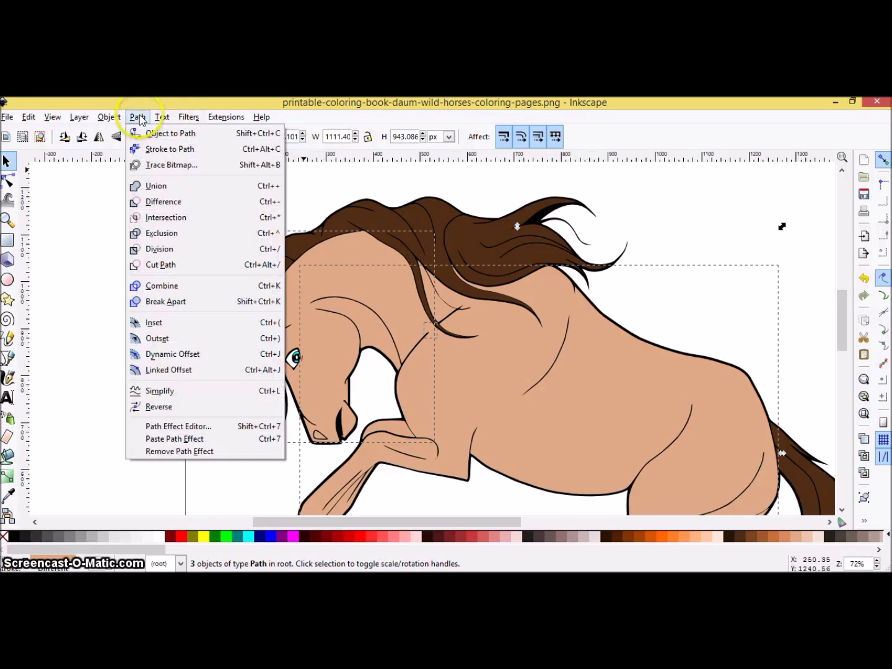
left_click(168, 186)
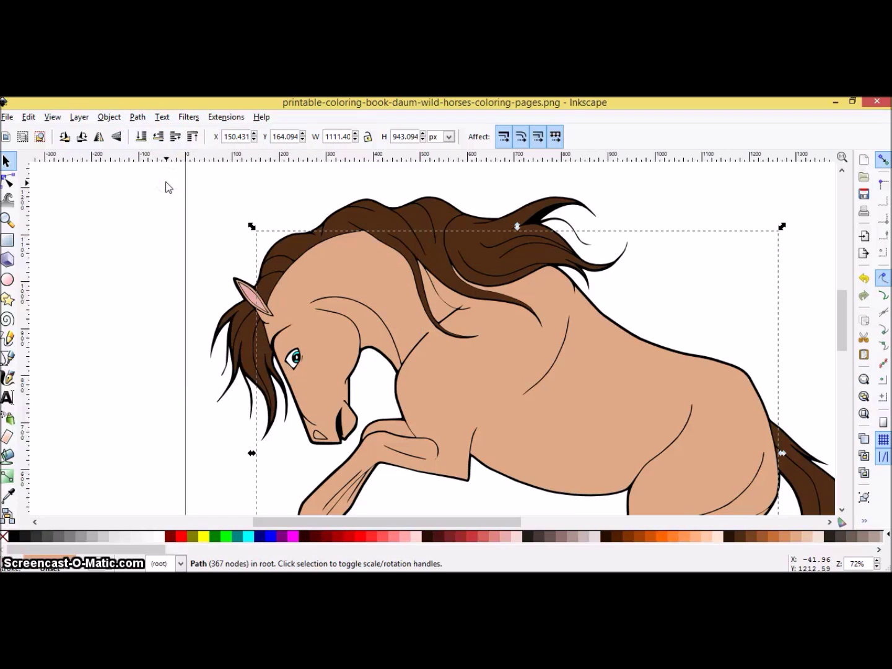
mouse_move(590, 392)
left_mouse_down()
mouse_move(608, 369)
mouse_move(593, 391)
left_mouse_up()
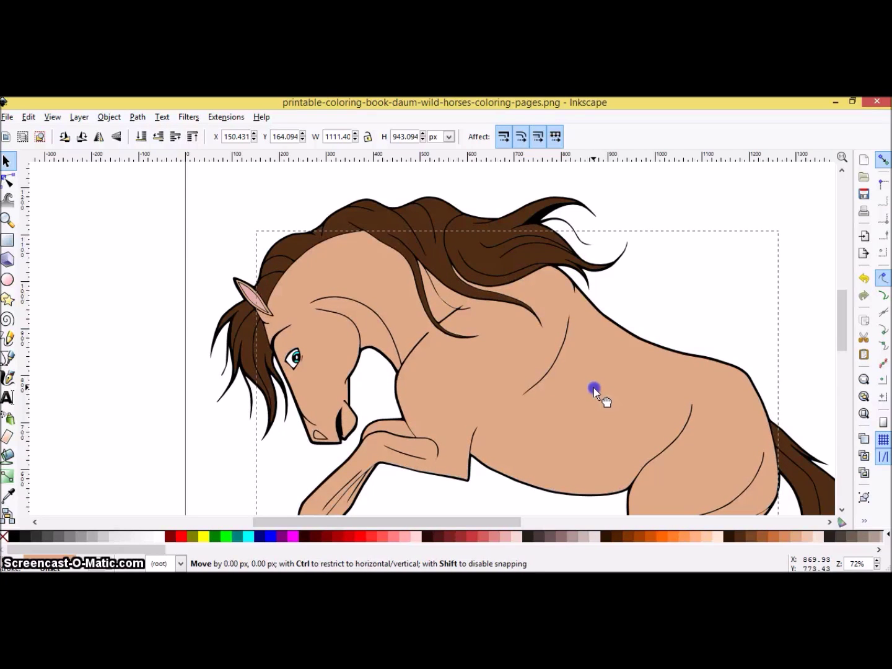
left_click_drag(593, 390, 594, 391)
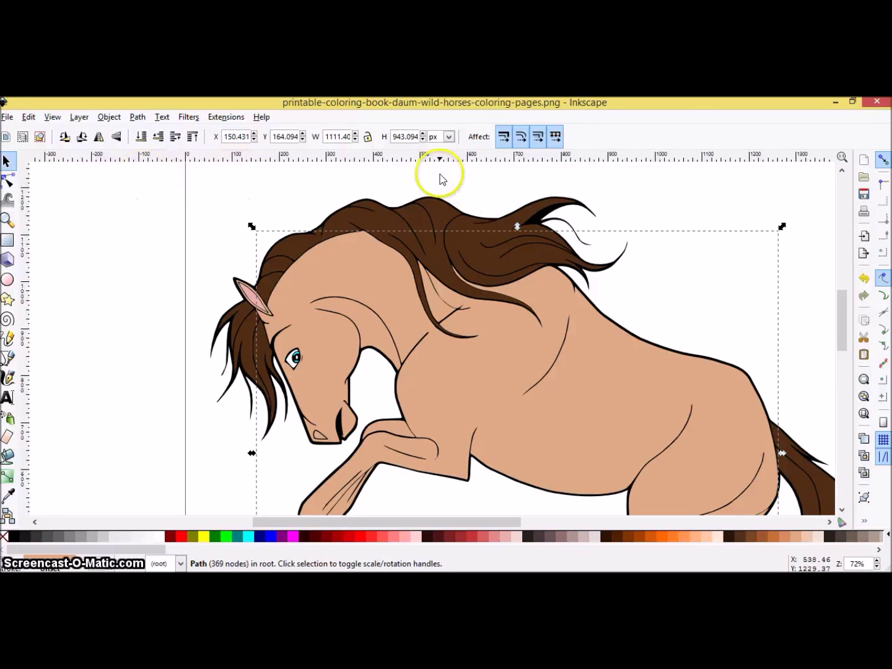
Fill the black gap between the strands near the mane's upper flowing tip with dark brown matching the mane.
left_click(537, 217)
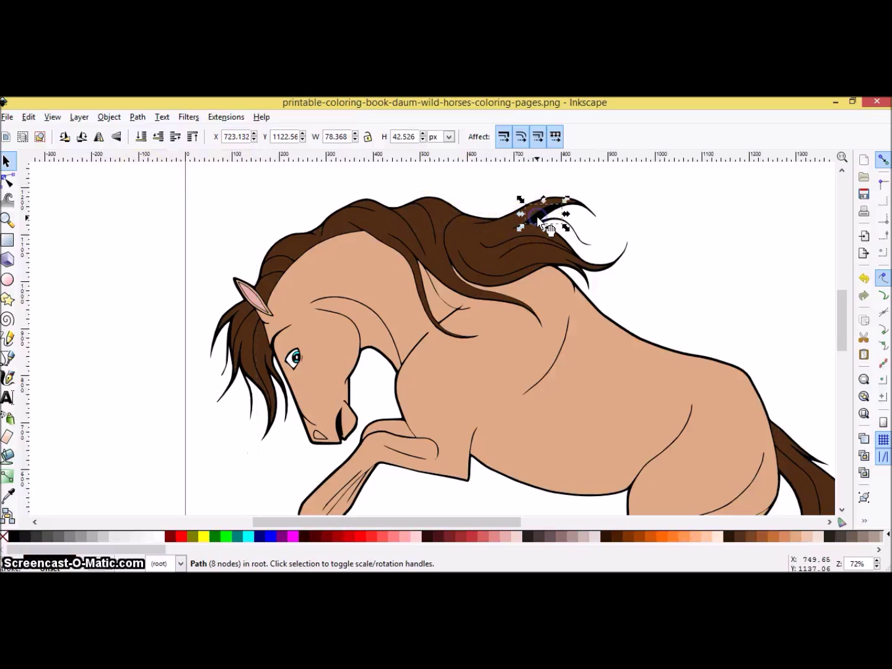
left_click(742, 538)
left_click(721, 251)
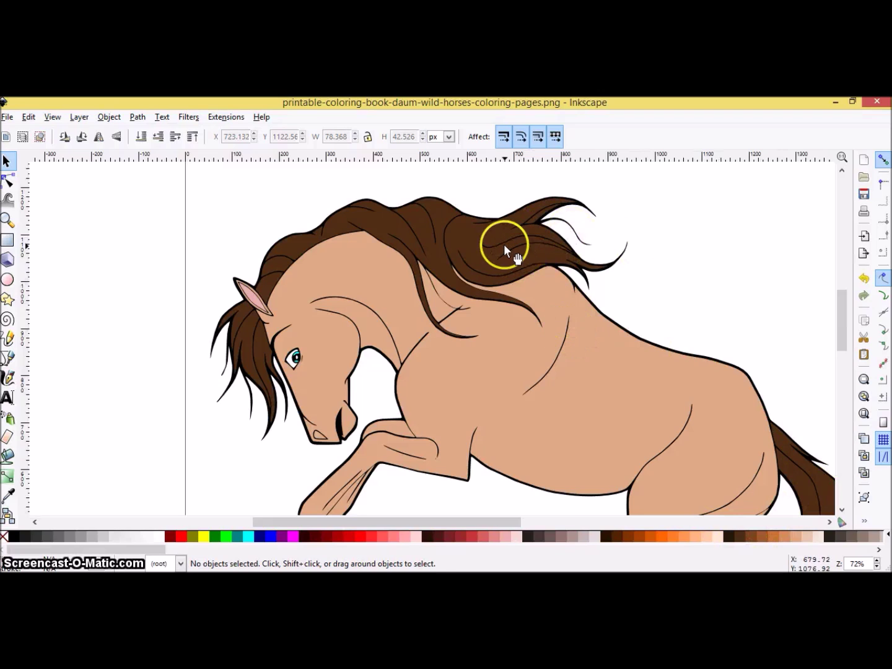
Nudge the rear flowing section of the brown mane by about -1.05 px horizontally and -1.05 px vertically over the black silhouette.
left_click(529, 251)
left_click_drag(529, 251, 510, 244)
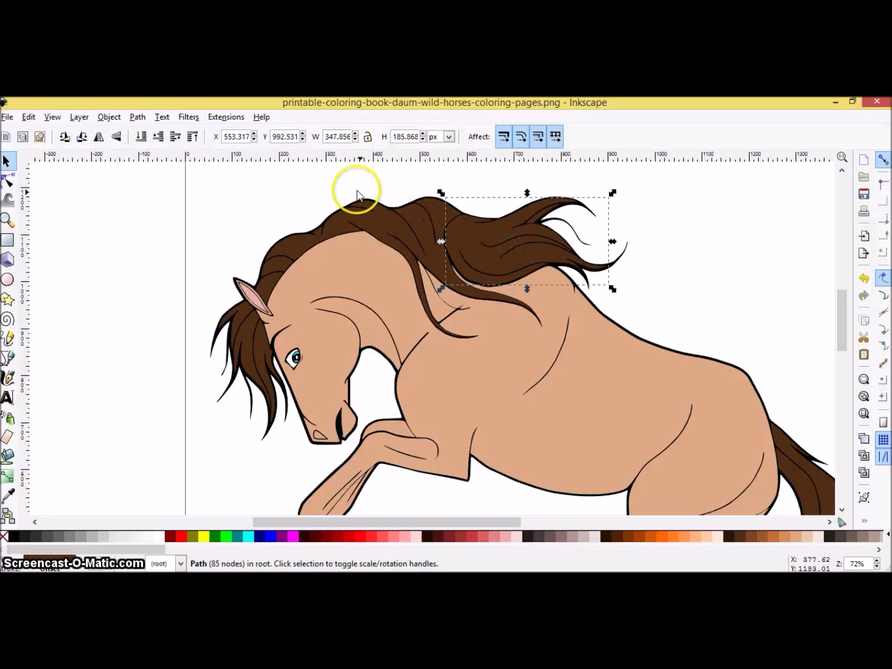
left_click(9, 220)
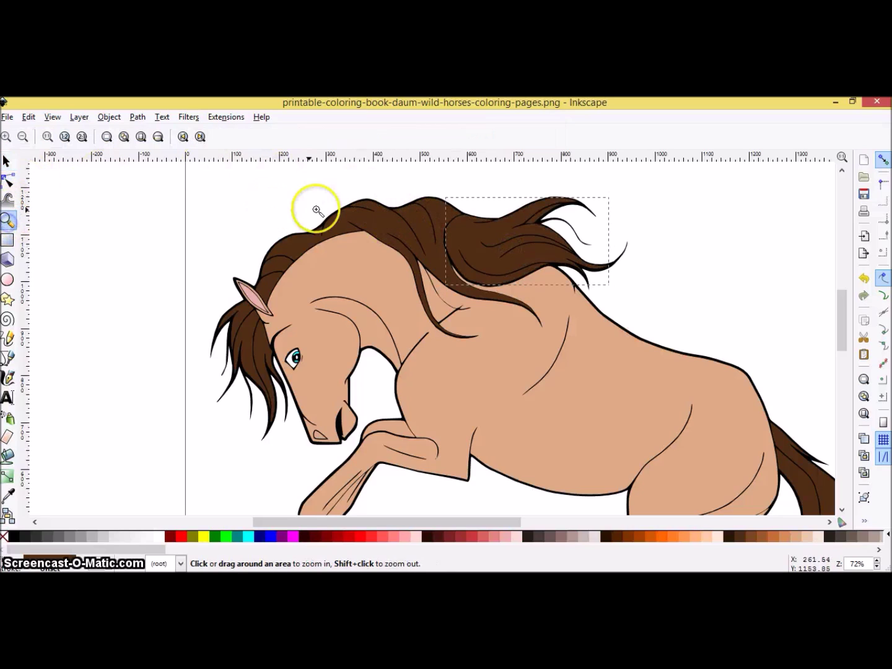
left_click(451, 228)
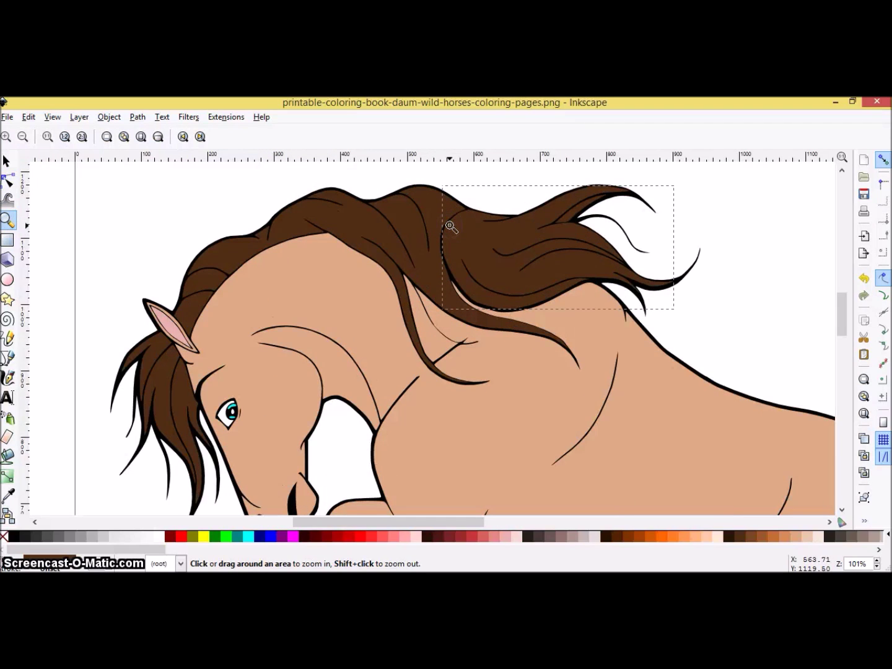
left_click(451, 226)
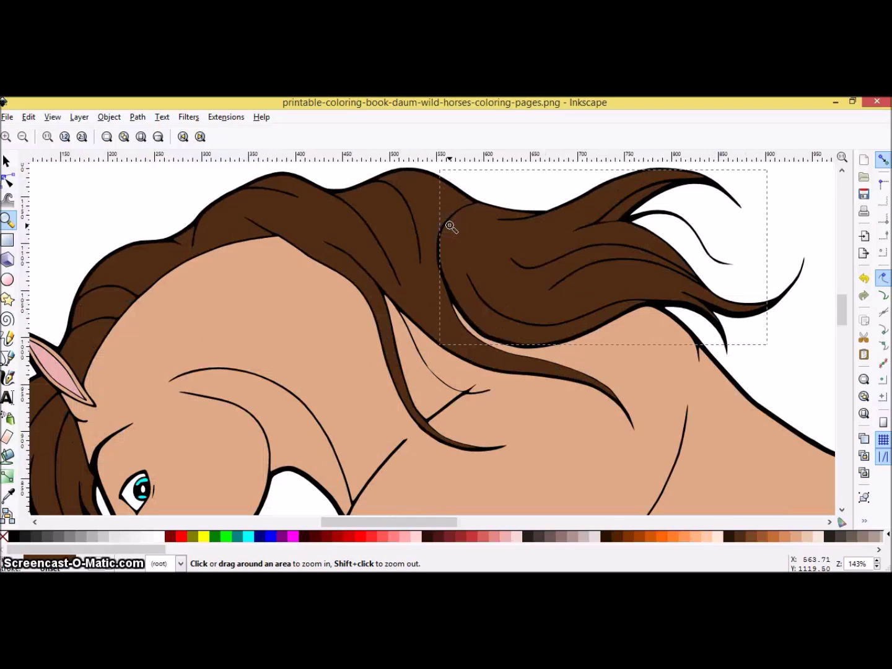
left_click(413, 244)
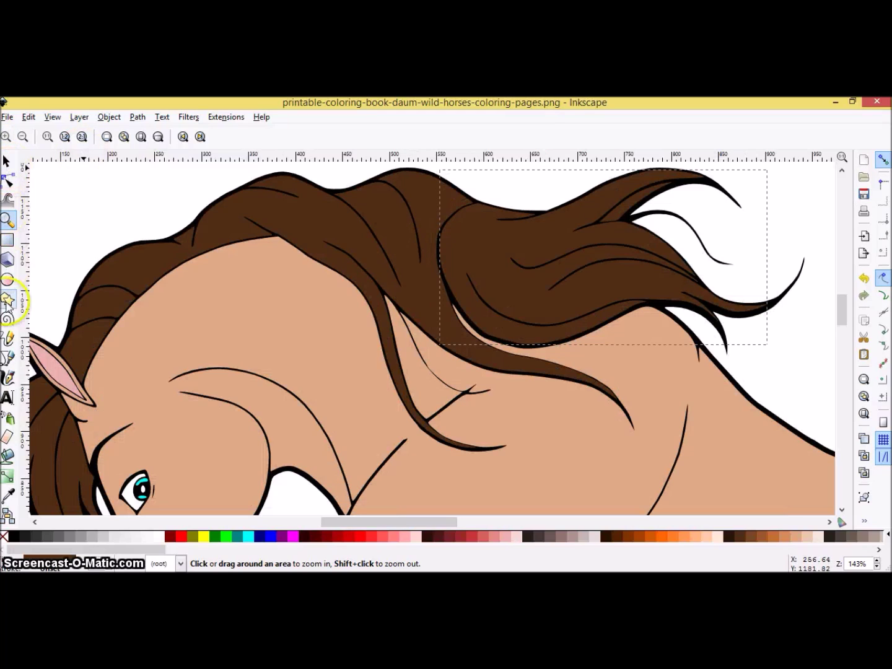
left_click(9, 358)
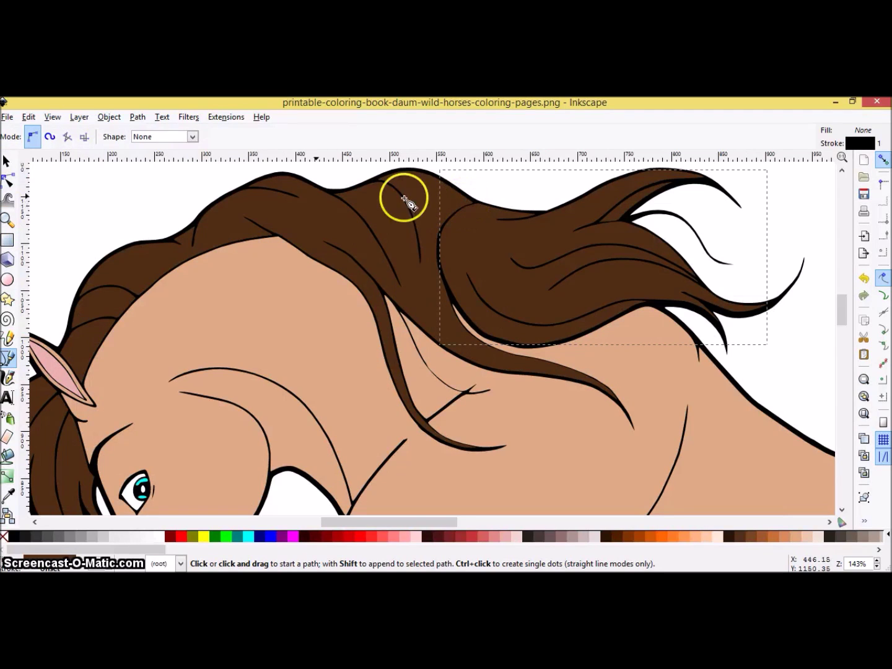
left_click(10, 222)
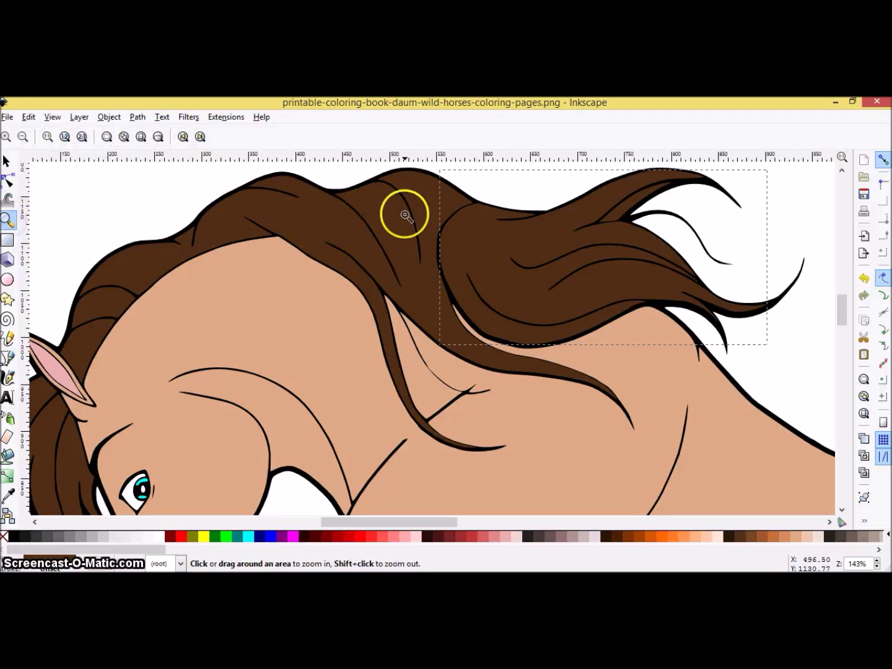
left_click(460, 214)
left_click(460, 214)
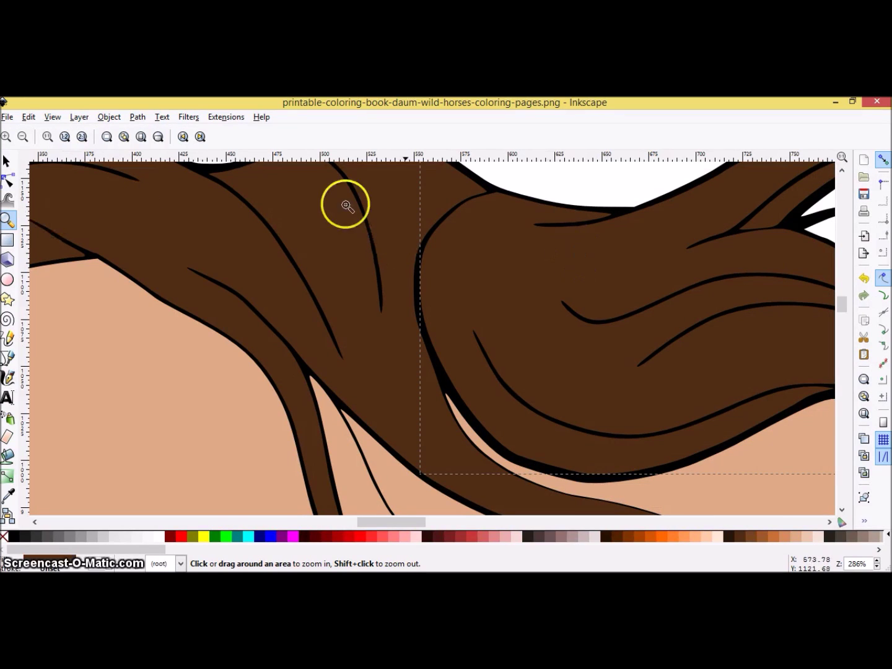
left_click(9, 161)
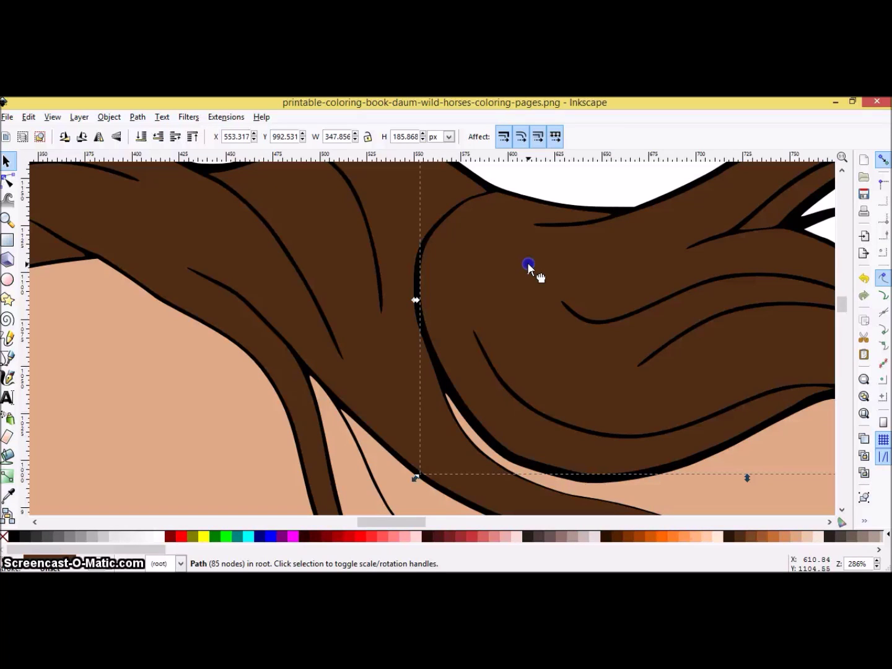
left_click_drag(527, 265, 524, 267)
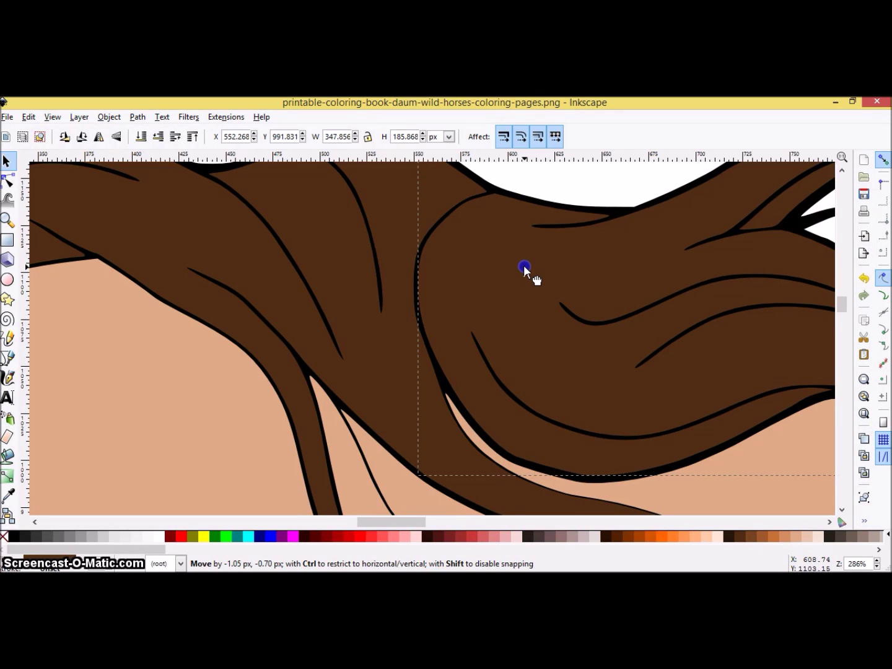
left_click_drag(523, 264, 523, 265)
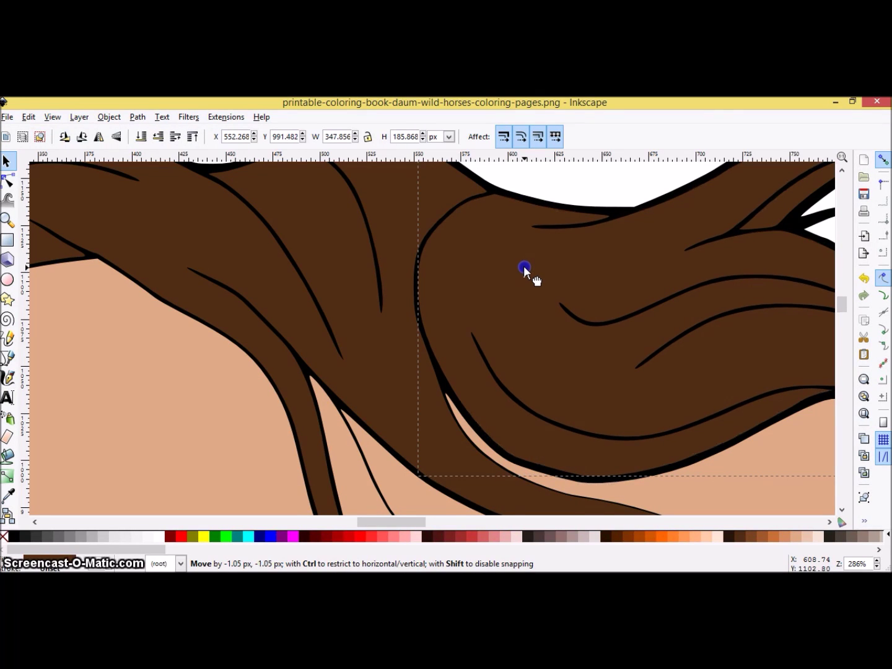
left_click_drag(523, 265, 523, 266)
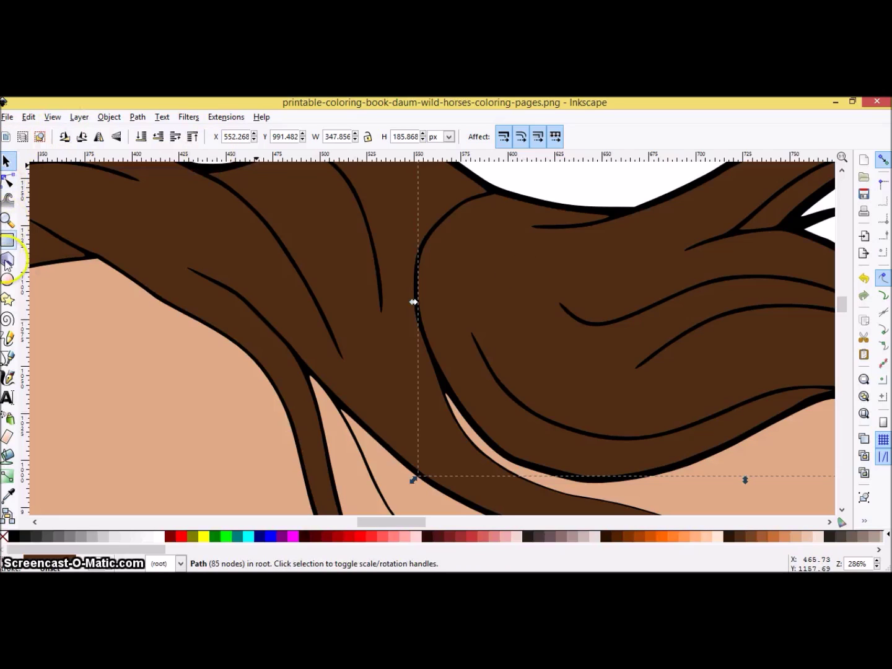
Draw a closed four-point Pen patch about 35 by 11 px over the line joining the mane's upper edge, with no stroke and fill #502D16.
left_click(8, 358)
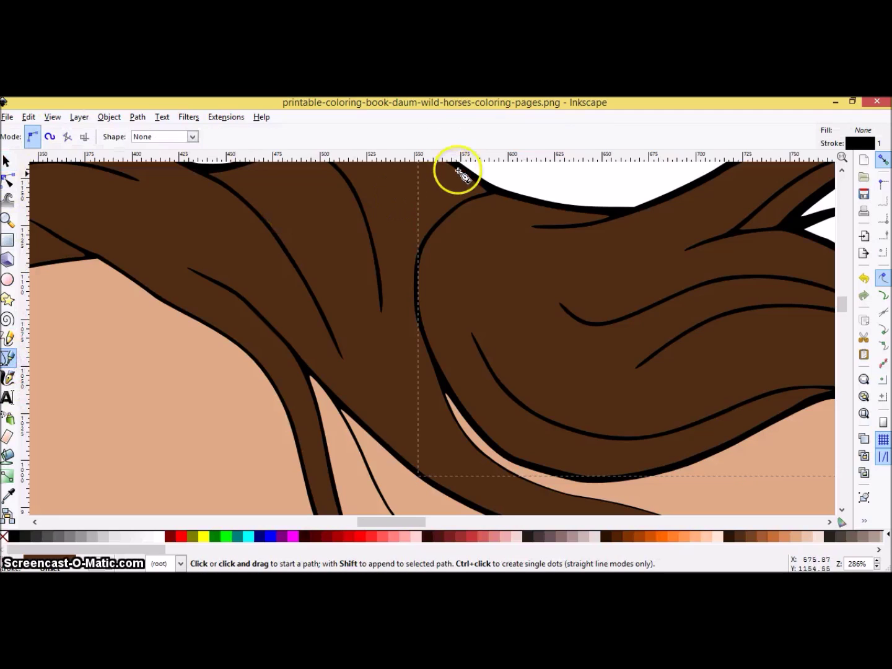
left_click(478, 185)
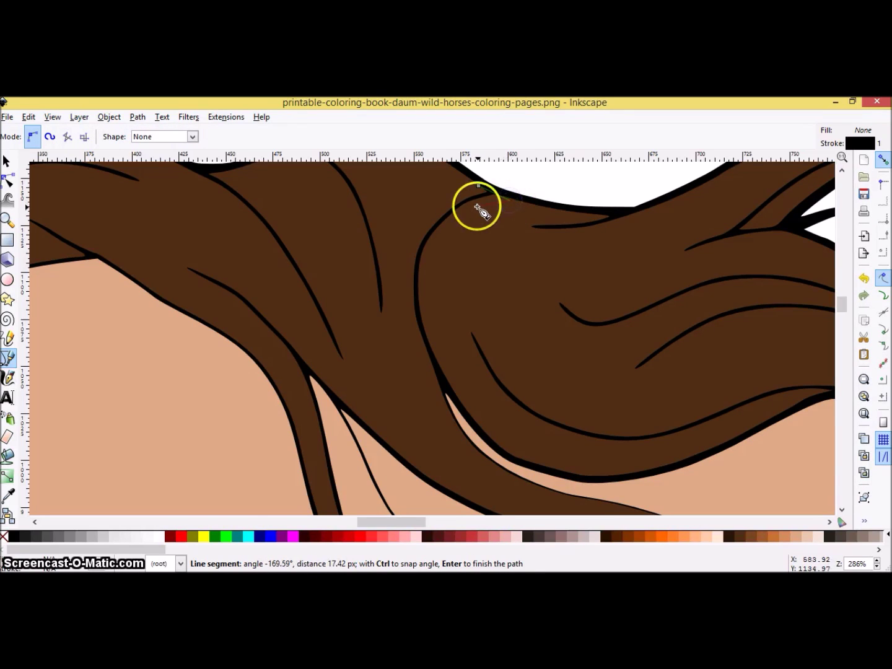
left_click(477, 208)
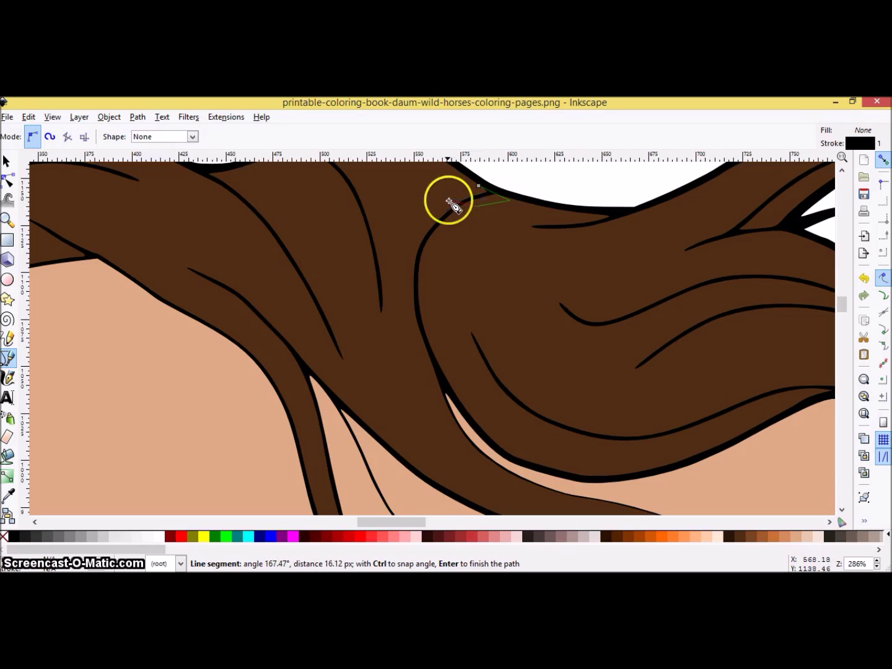
left_click(446, 200)
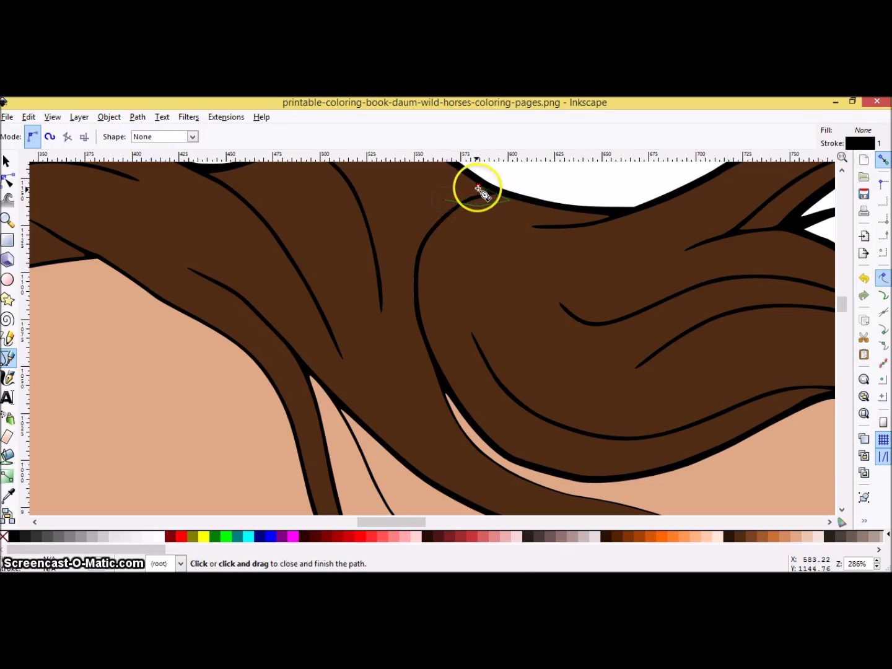
left_click(478, 187)
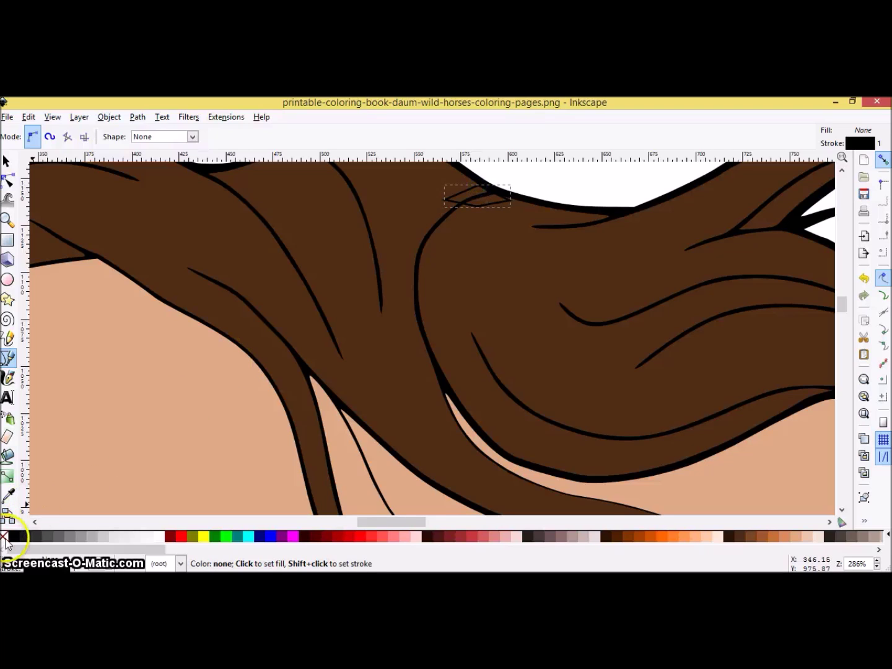
left_click(4, 538, "shift")
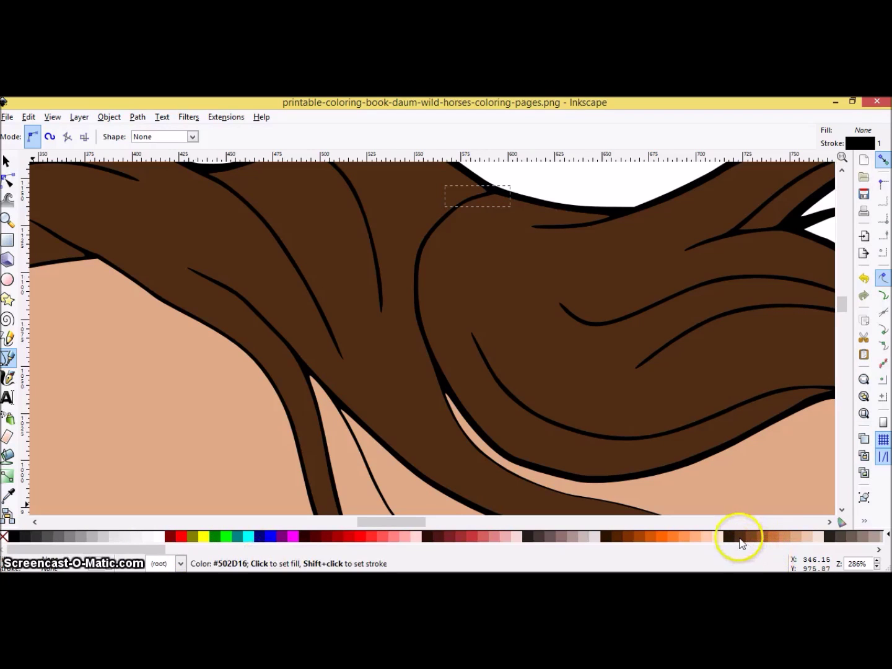
left_click(738, 539)
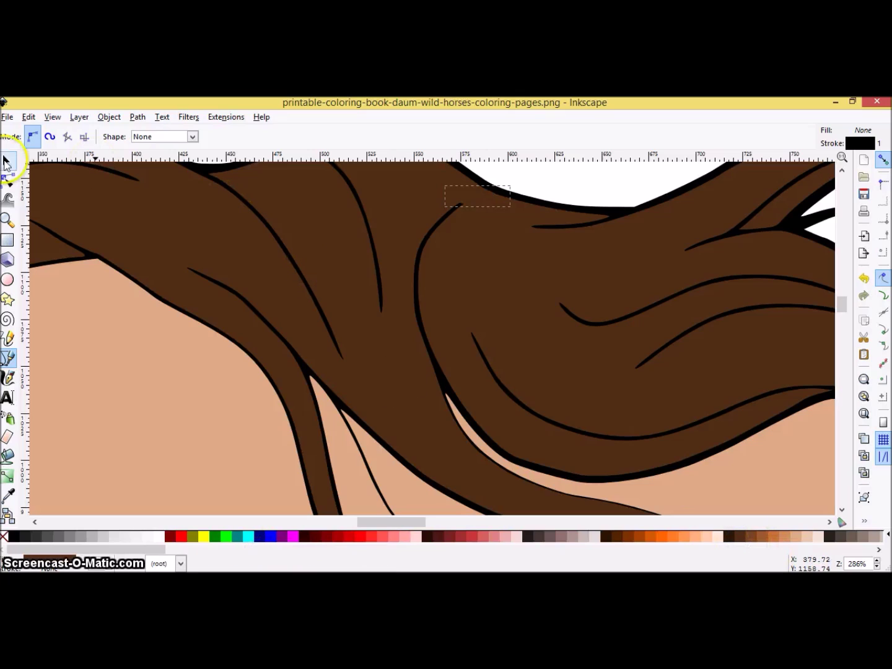
Unite the small brown patch with both brown mane sections using Union, and nudge the united mane about 1.98 px horizontally and -1.98 px vertically.
left_click(9, 219)
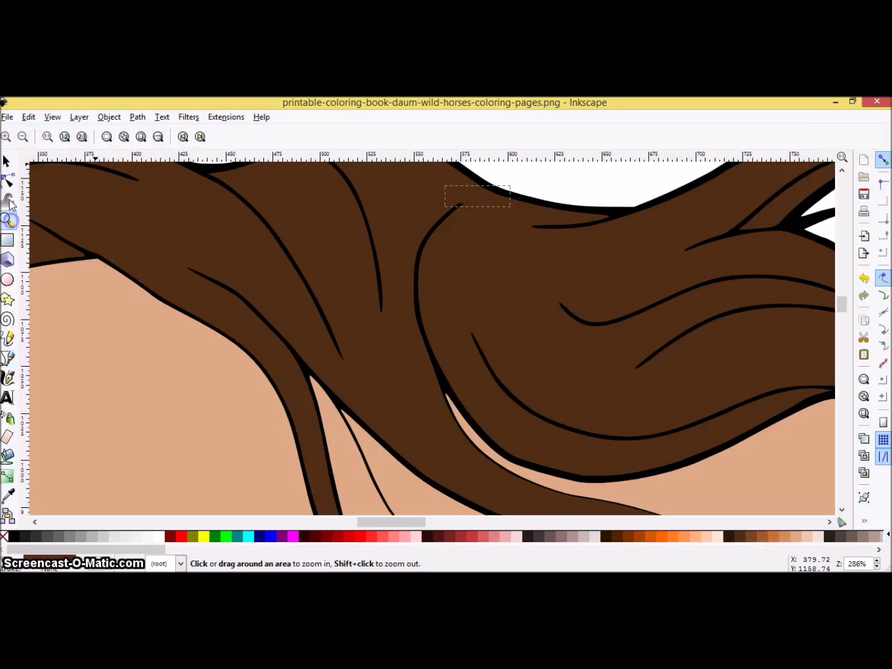
left_click(26, 137)
left_click(25, 137)
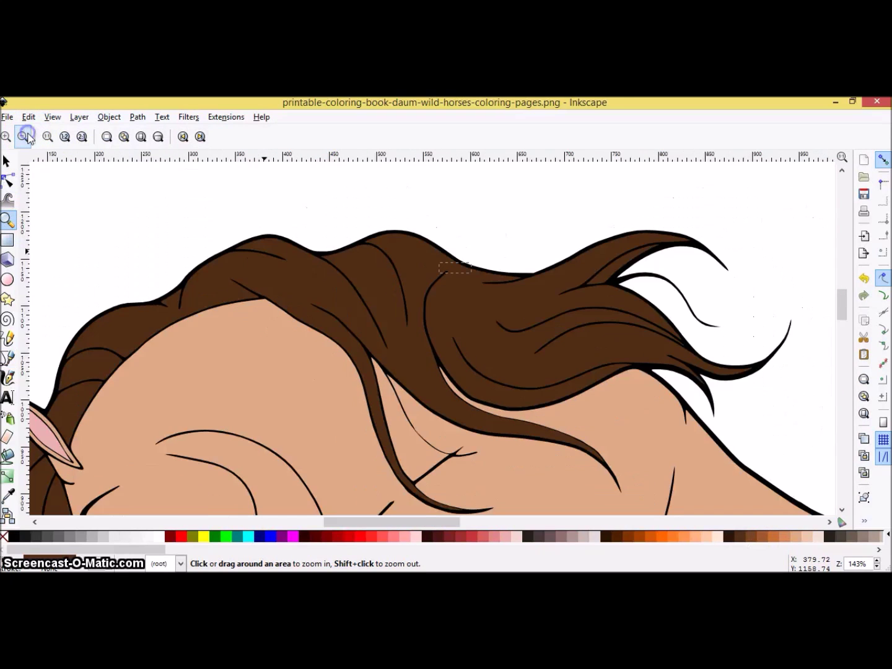
left_click(26, 136)
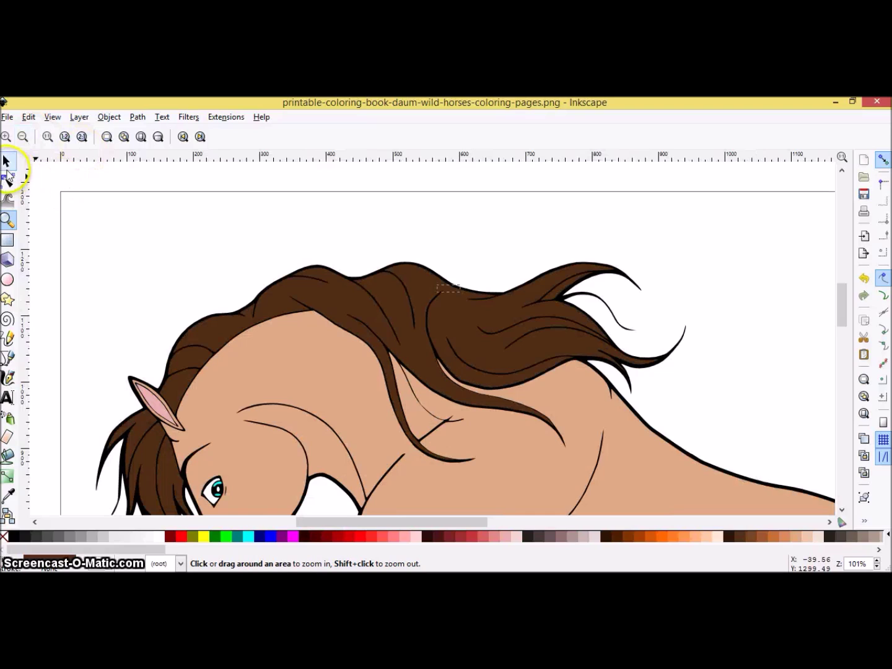
left_click(8, 162)
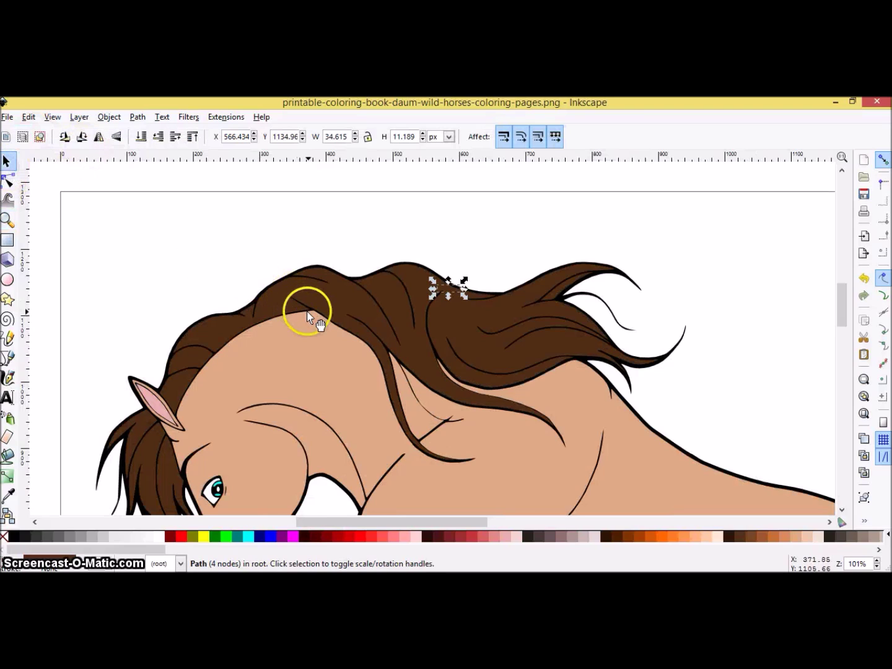
left_click(402, 304, "shift")
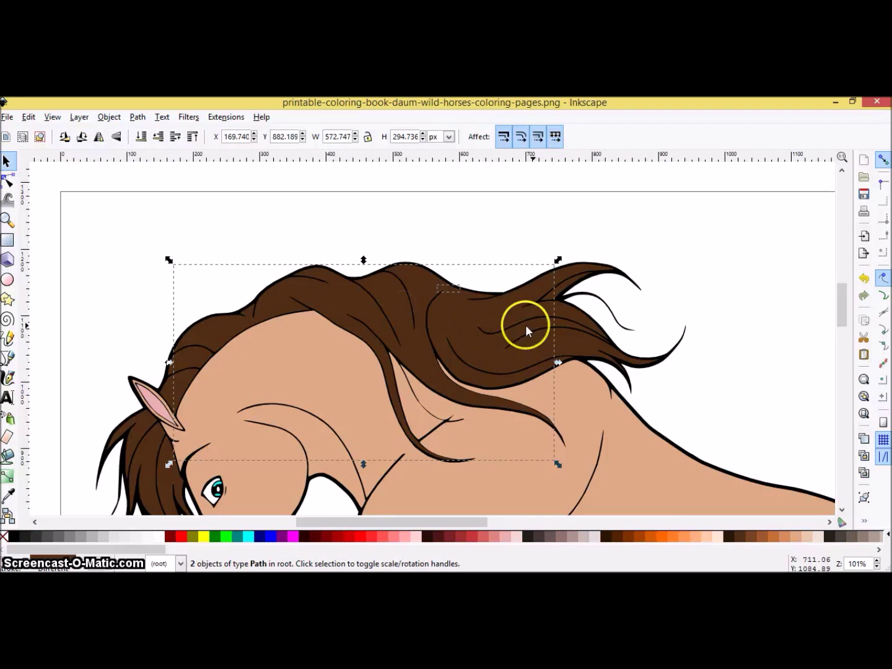
left_click(579, 343, "shift")
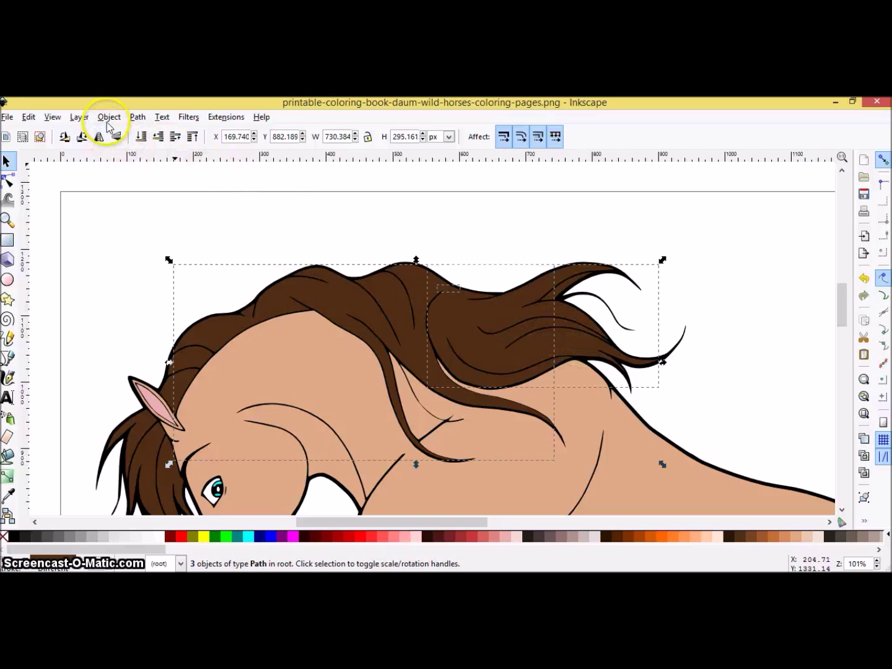
left_click(139, 118)
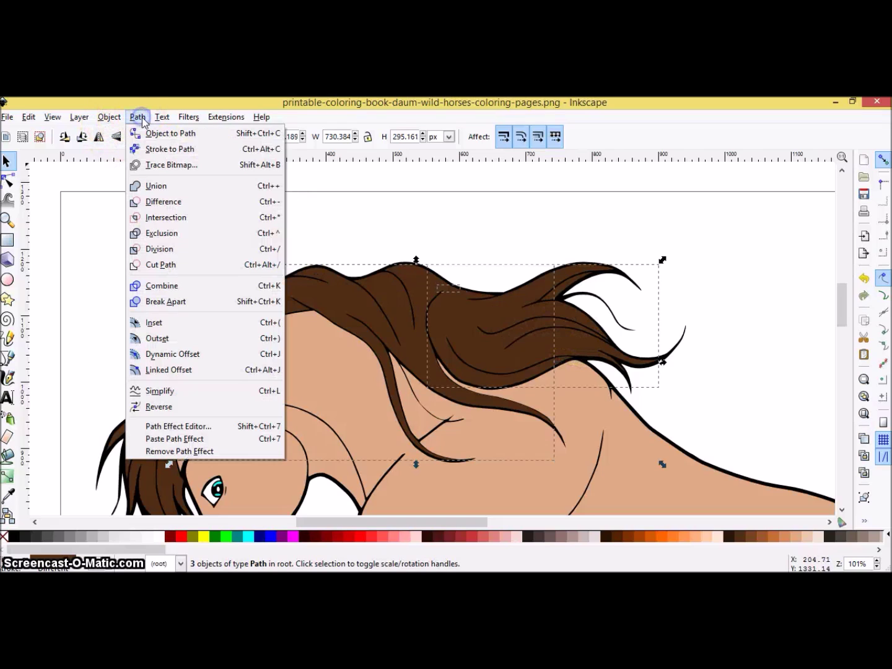
left_click(165, 189)
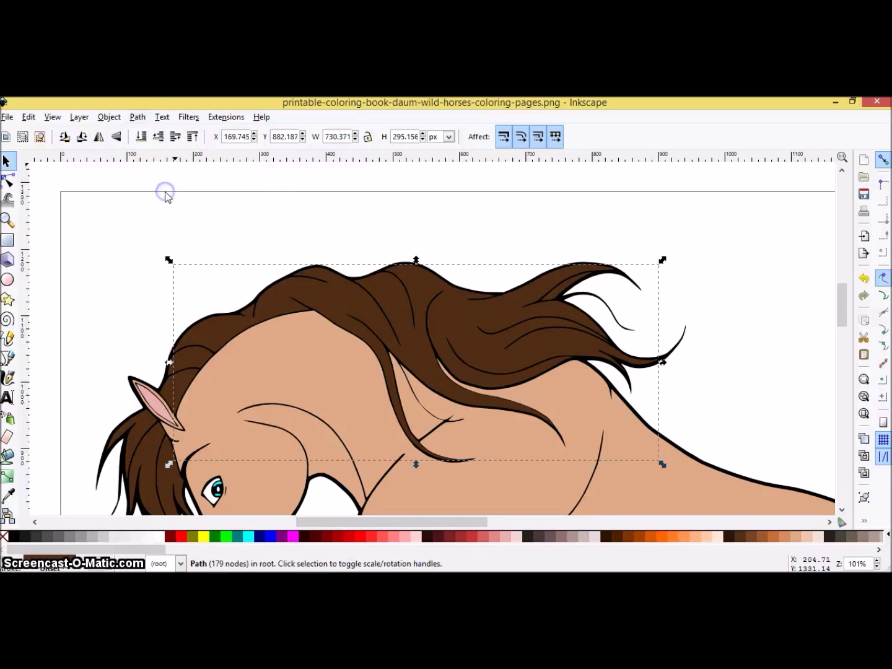
left_click(333, 243)
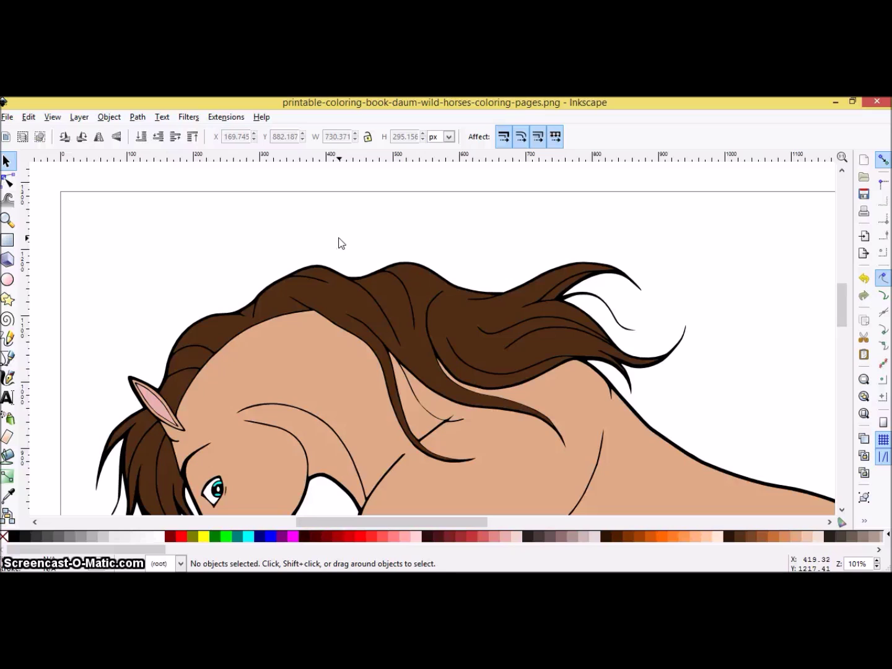
mouse_move(398, 308)
left_mouse_down()
mouse_move(410, 288)
mouse_move(409, 231)
mouse_move(410, 292)
mouse_move(402, 307)
left_mouse_up()
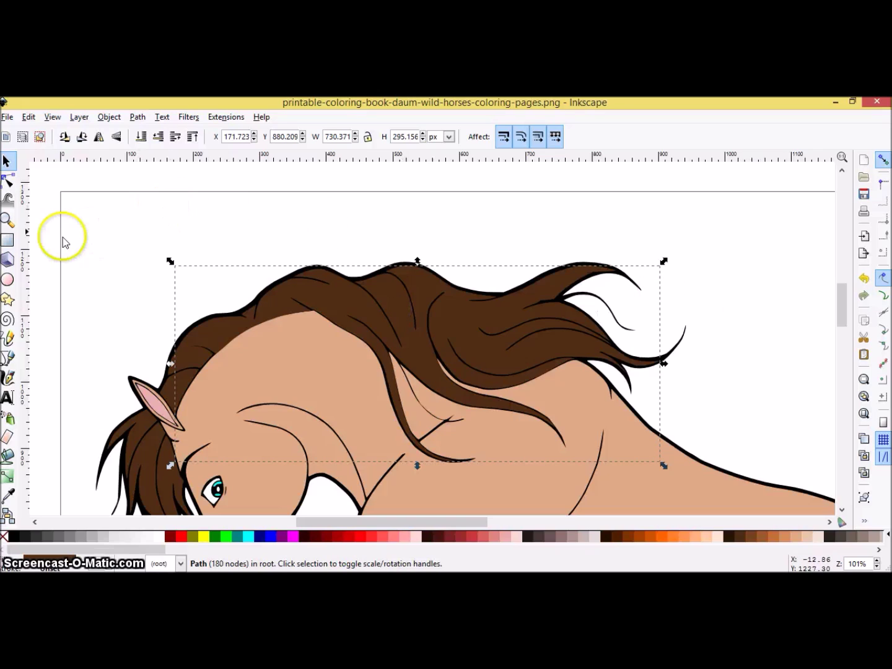
Delete the original embedded line-art horse image placed beside the page.
left_click(9, 220)
left_click(23, 138)
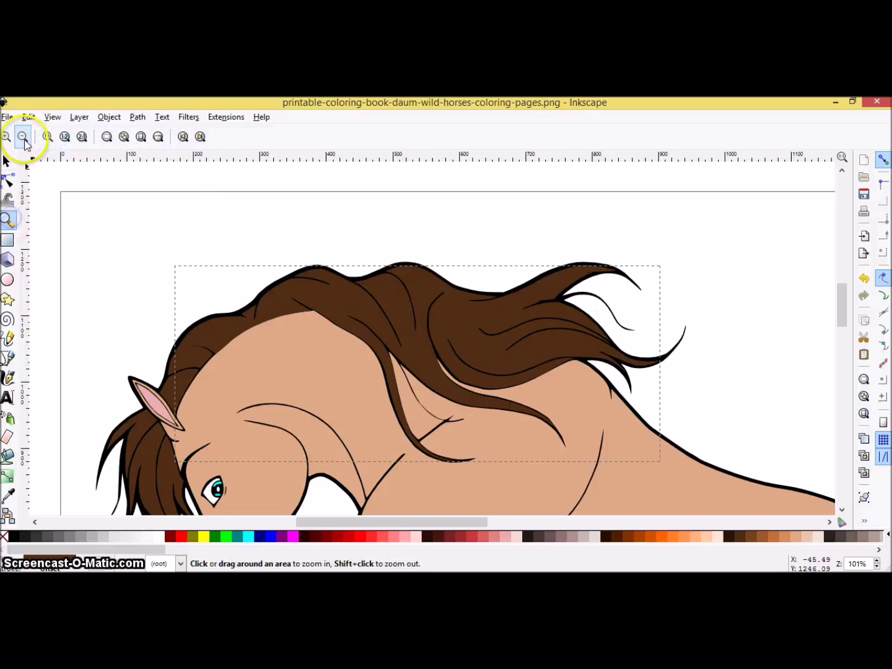
left_click(24, 139)
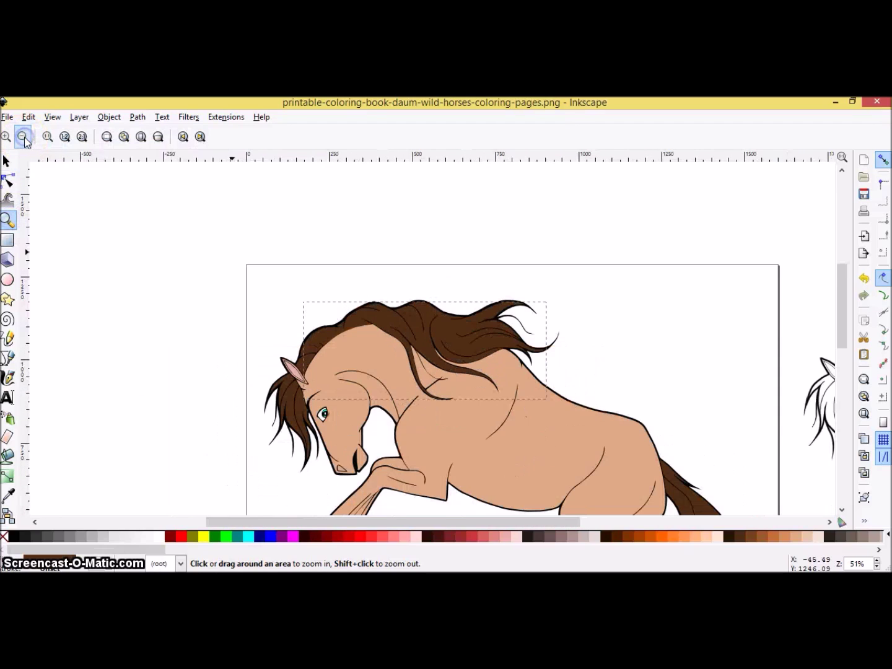
left_click(24, 138)
left_click(23, 139)
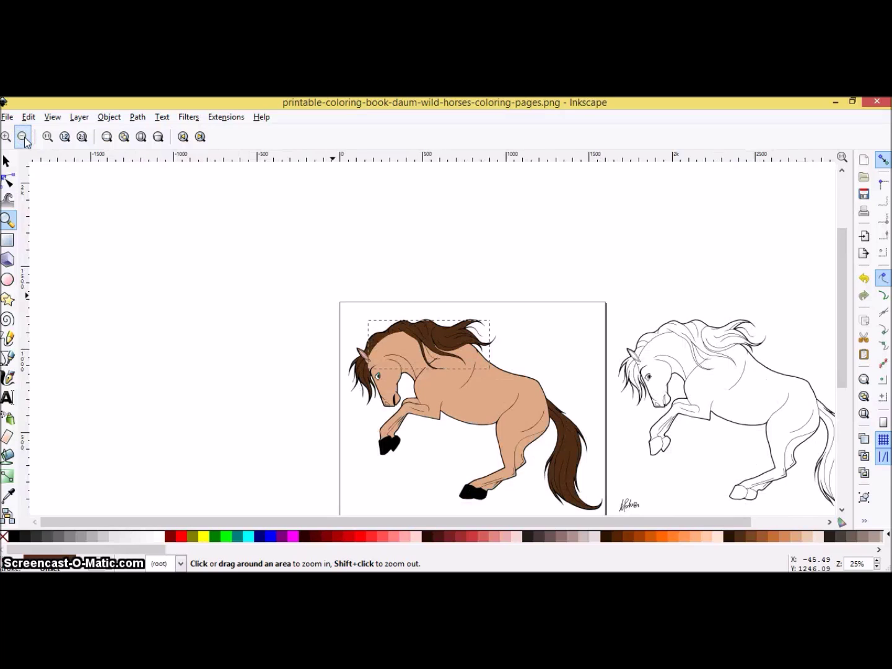
left_click(755, 429)
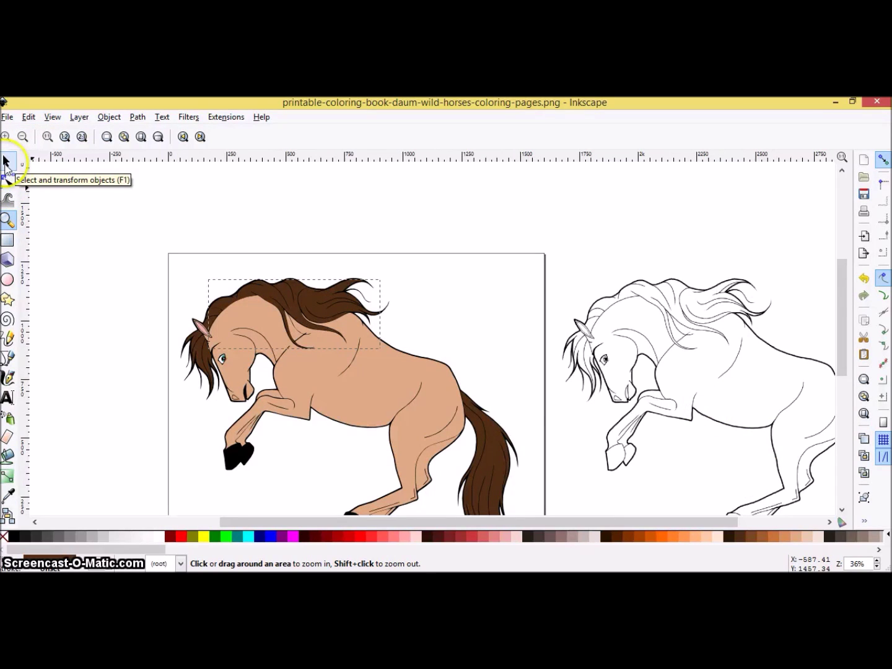
left_click(24, 137)
left_click(23, 137)
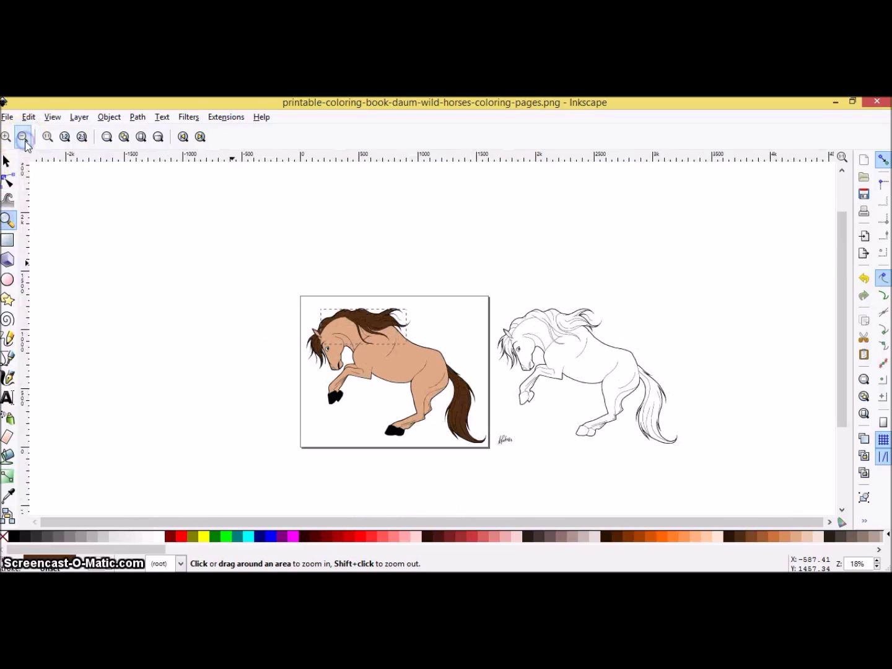
left_click(8, 159)
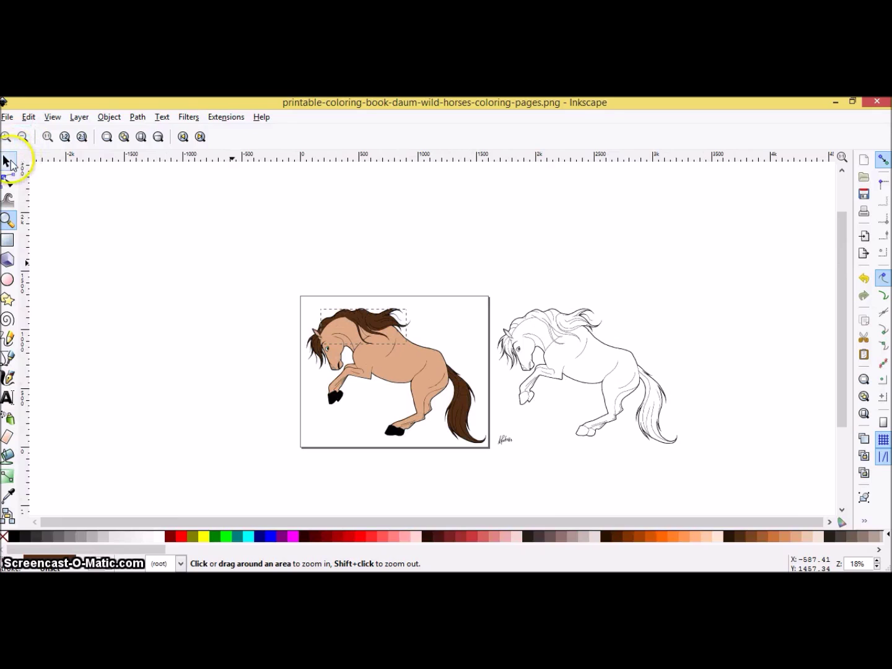
left_click(7, 117)
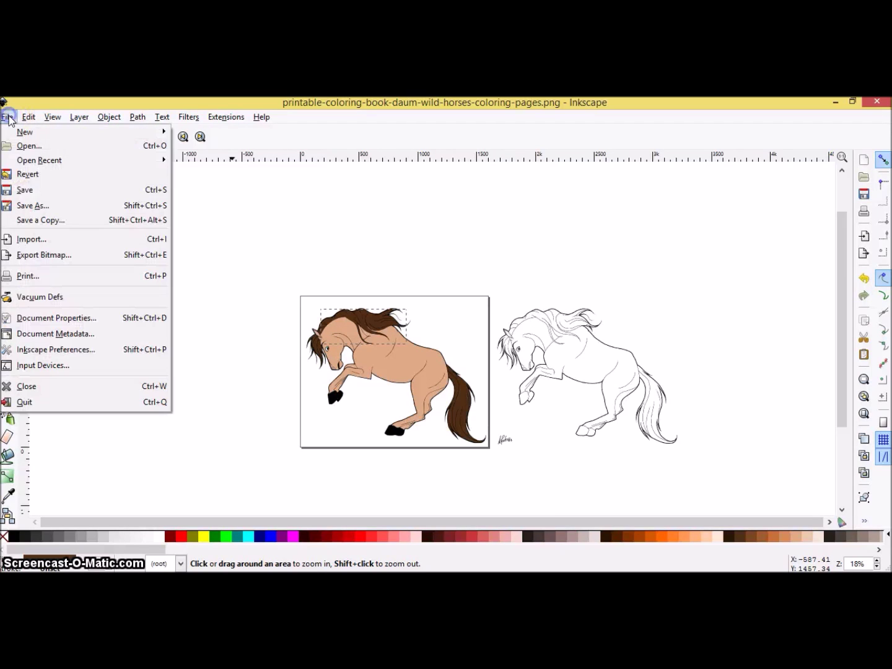
left_click(520, 290)
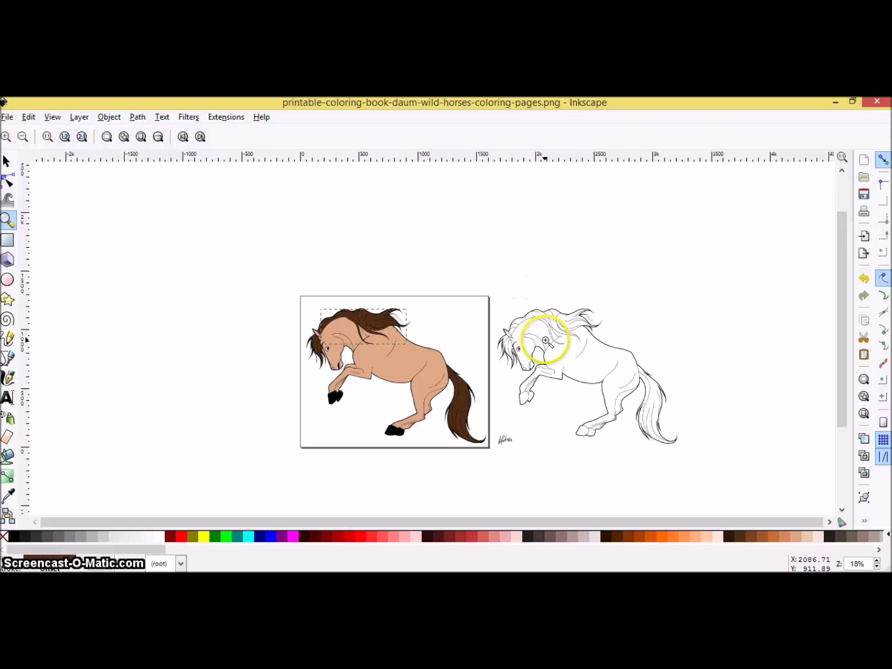
left_click(9, 161)
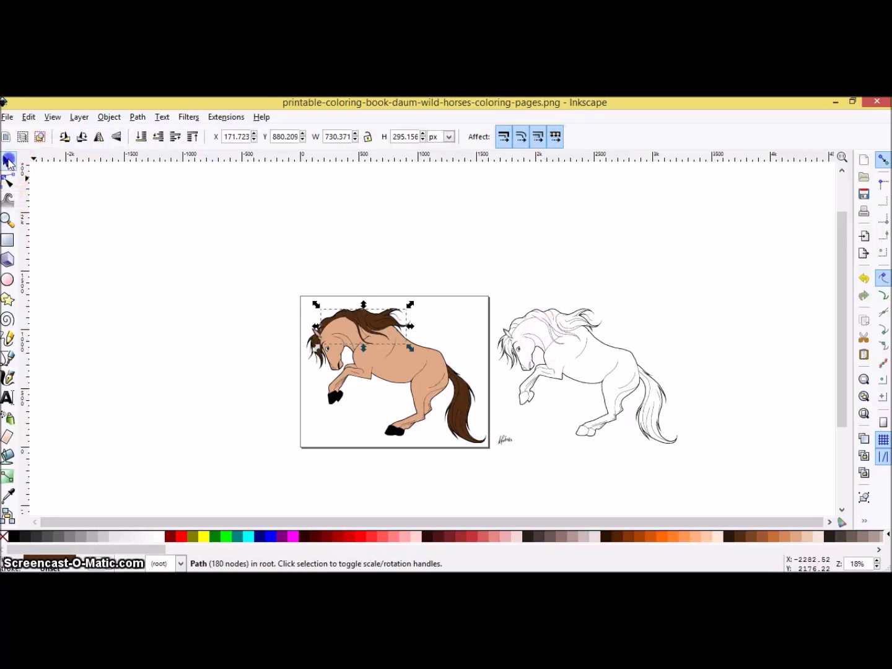
left_click(574, 371)
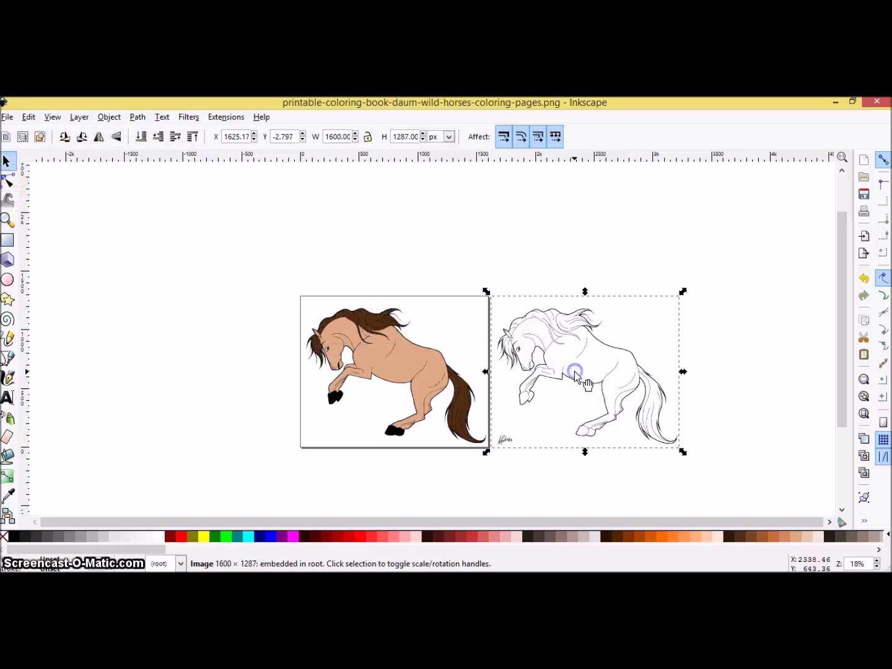
right_click(574, 373)
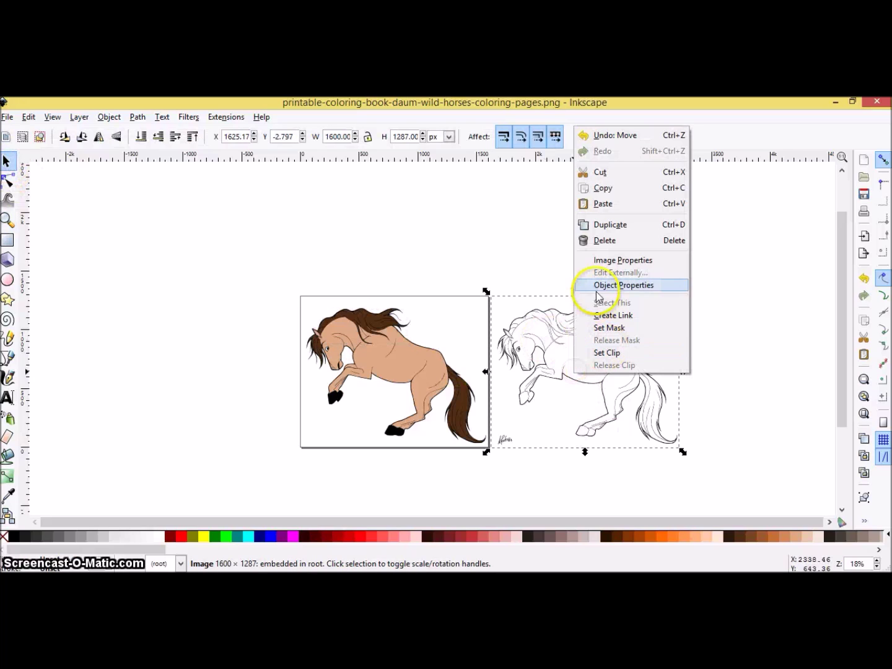
left_click(609, 240)
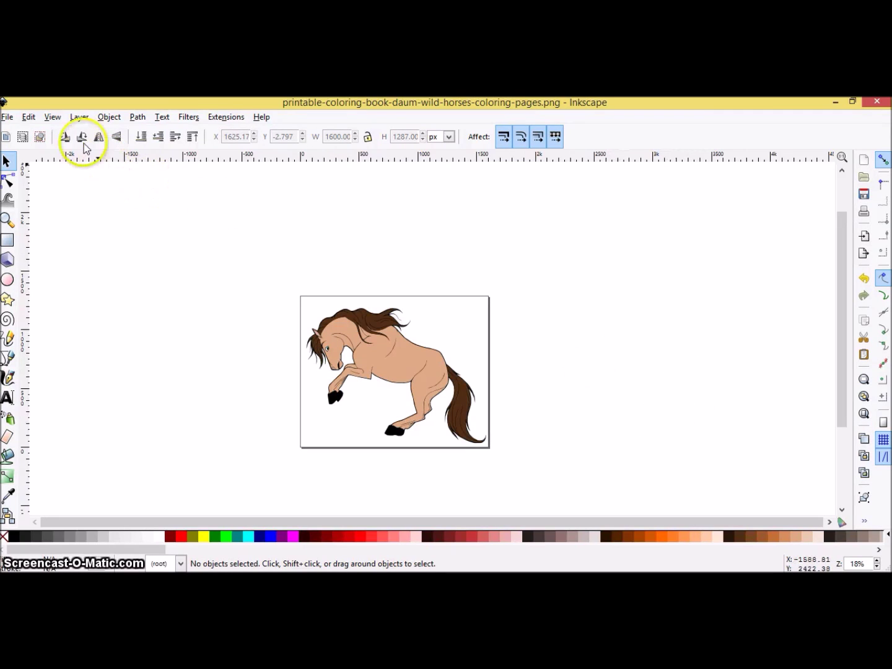
Save the drawing to the Desktop as an Inkscape SVG named Finished Spirit Horse.
left_click(8, 118)
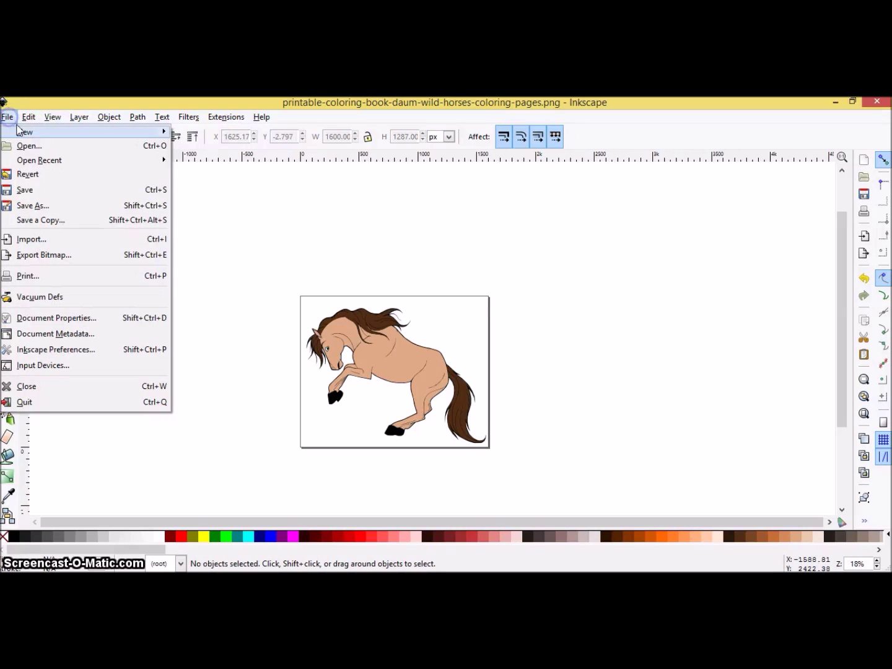
left_click(84, 208)
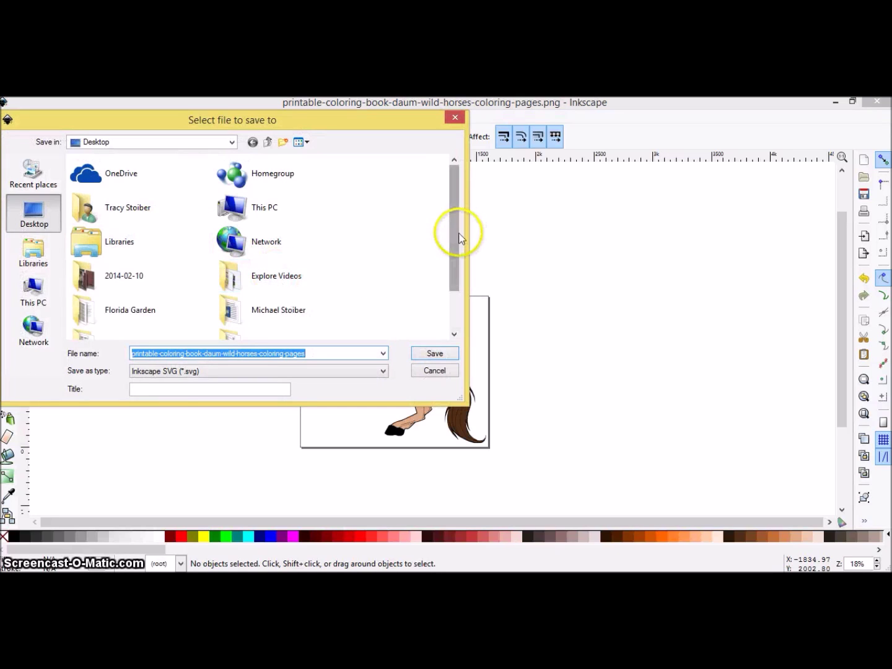
left_click_drag(454, 234, 452, 281)
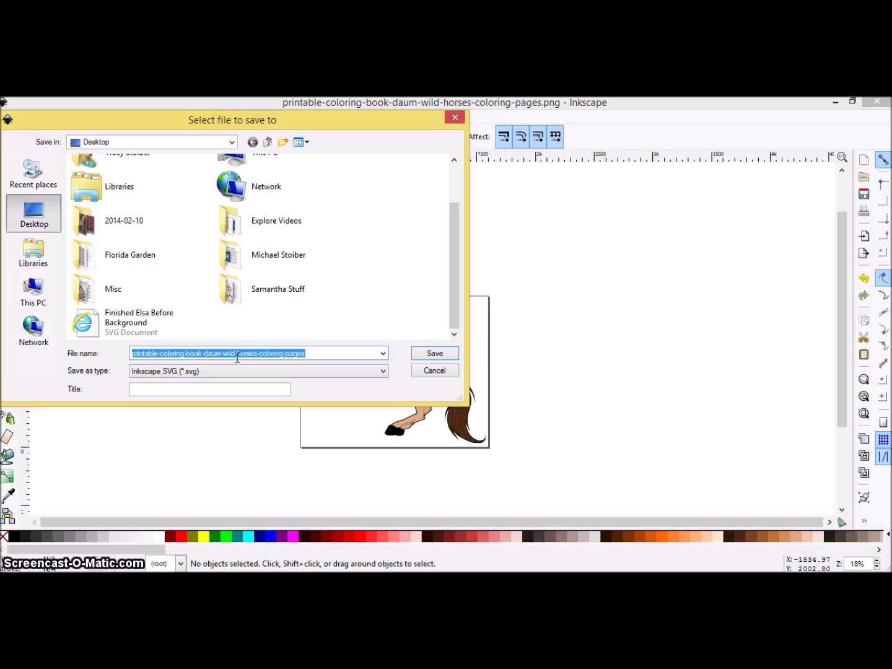
type("F")
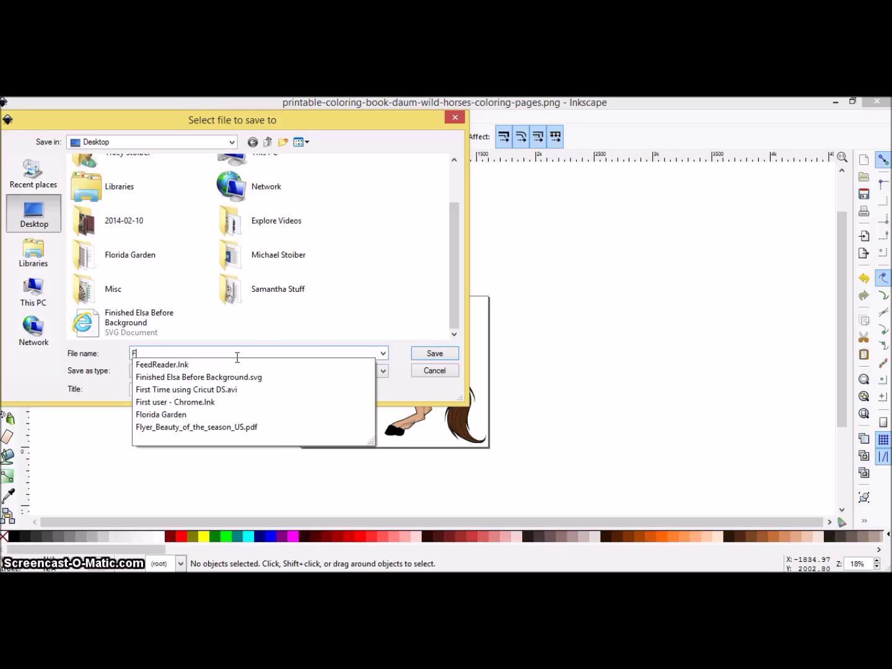
type("inish")
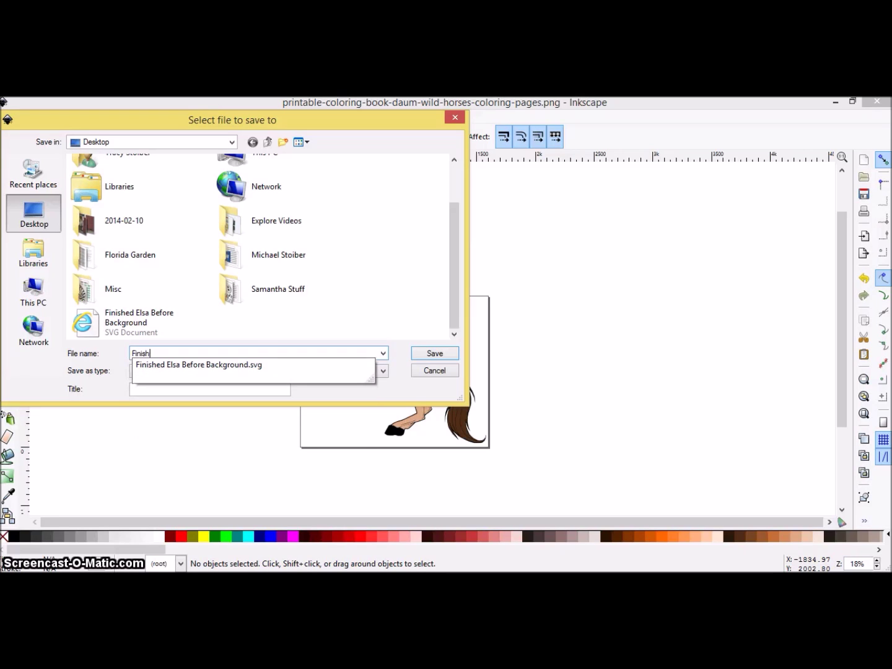
type("ed Spirt Horse")
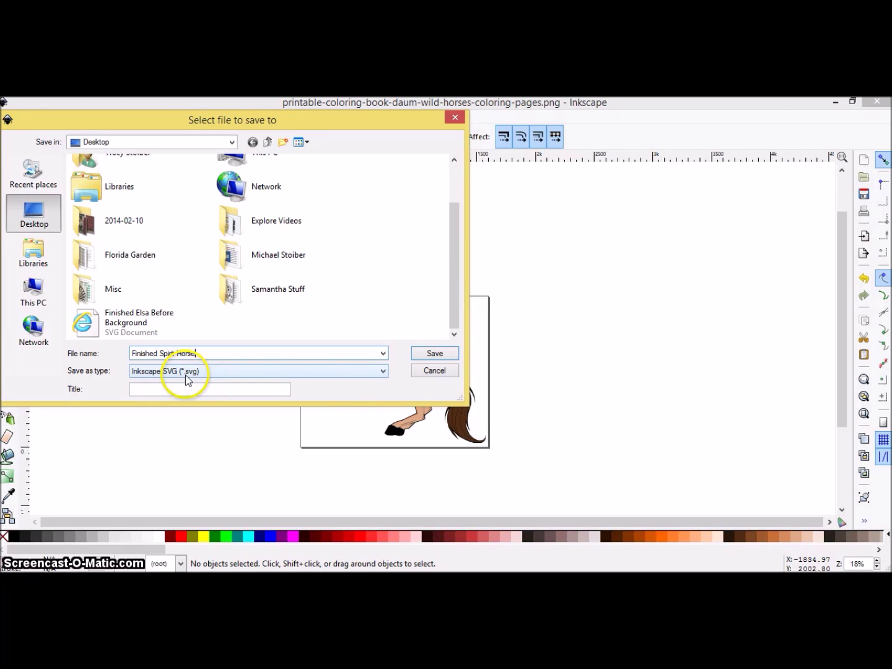
left_click(433, 356)
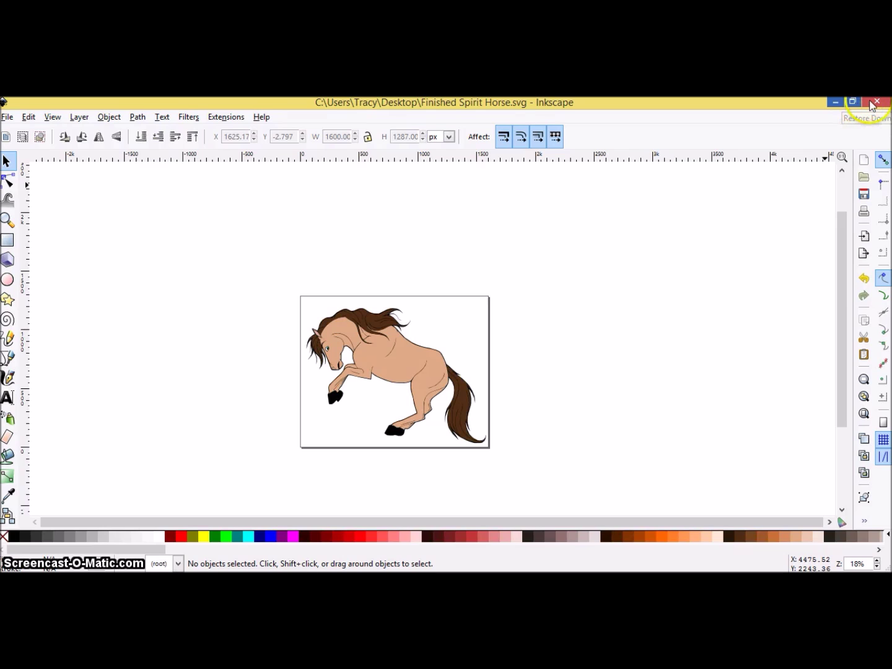
Close the saved horse drawing and switch to the Cricut design landing page in the browser.
left_click(872, 102)
left_click(873, 103)
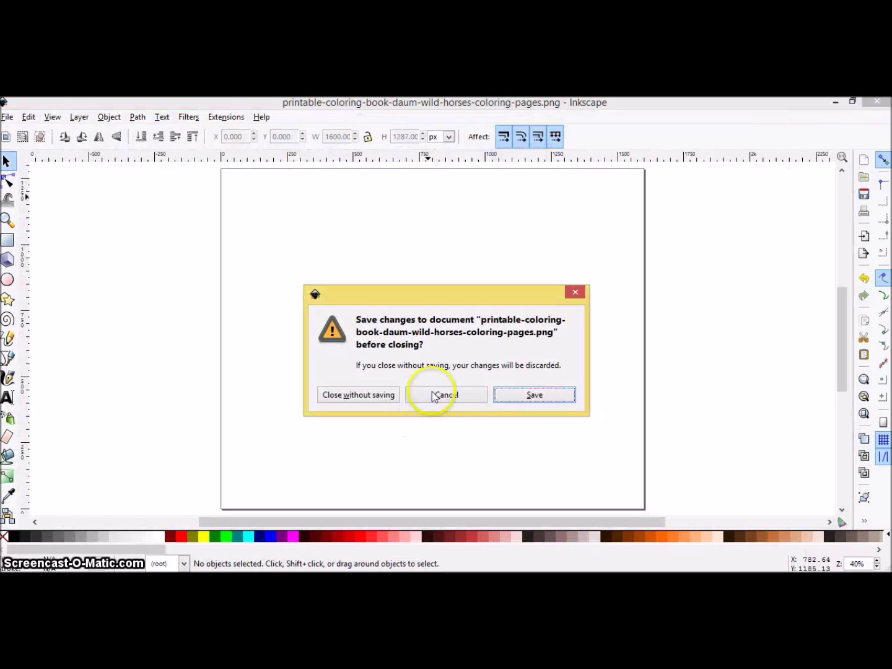
left_click(444, 387)
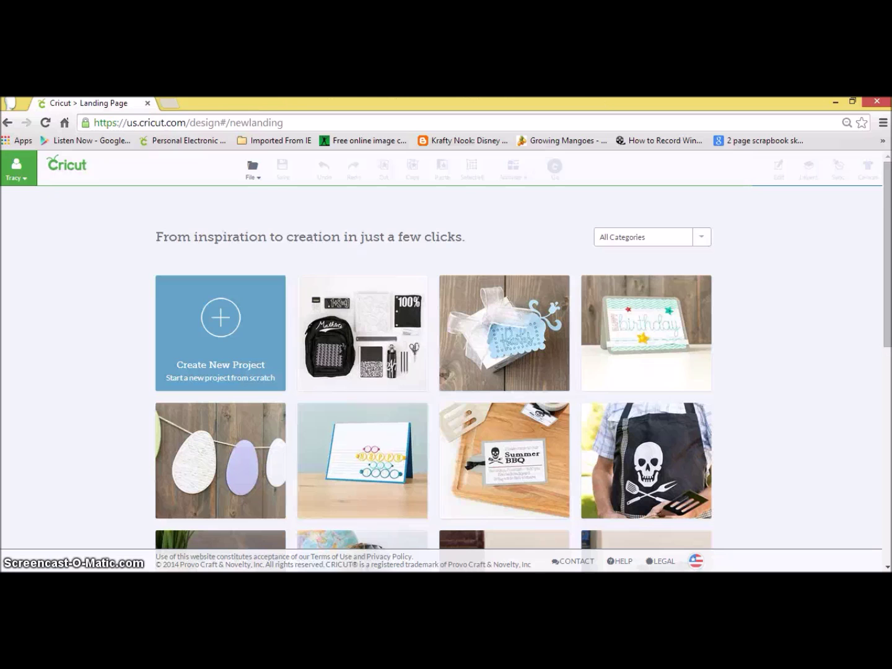
left_click(877, 102)
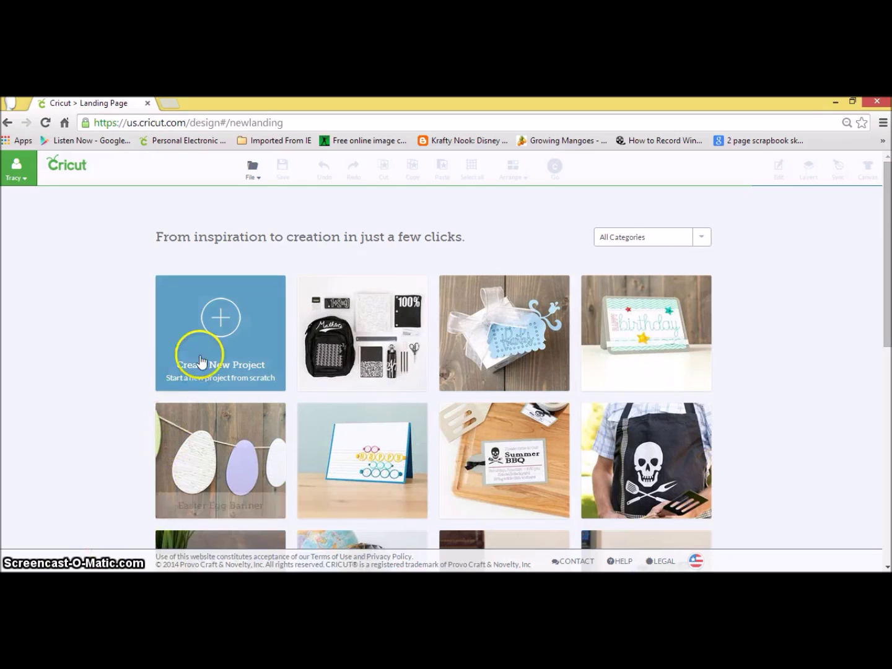
Start a new Cricut project and load the Finished Spirit Horse SVG from the Desktop as a vector upload.
left_click(228, 317)
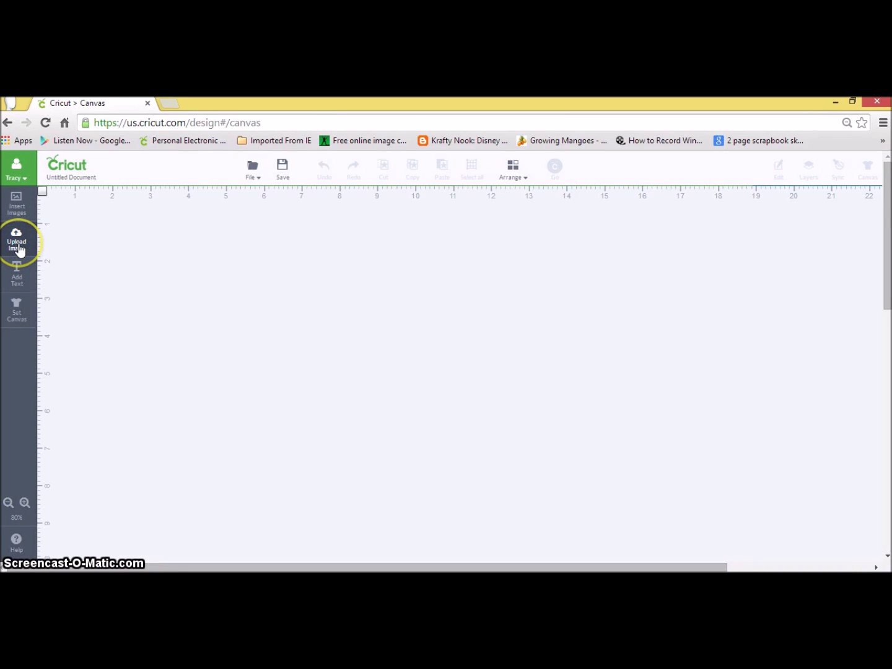
left_click(19, 247)
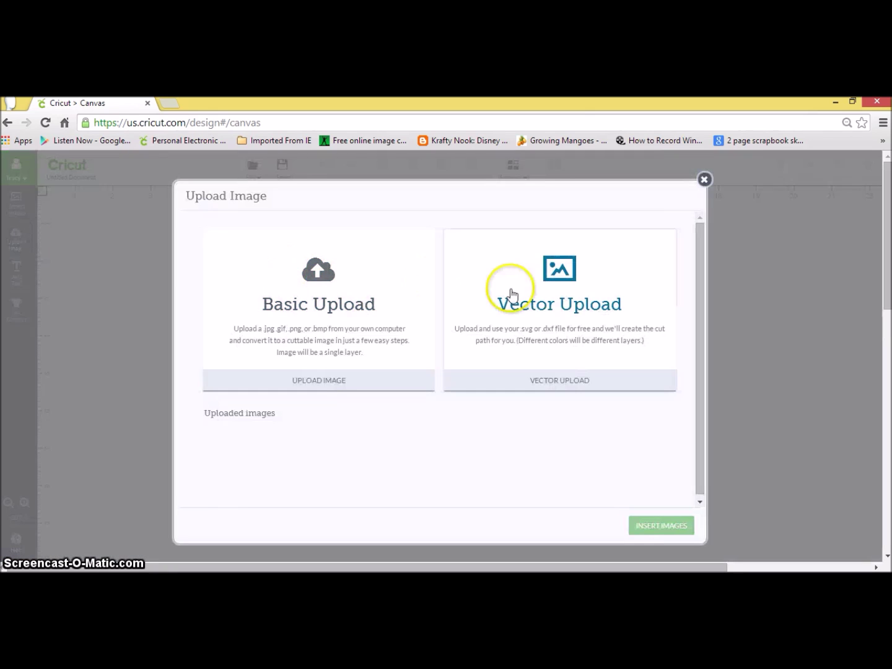
left_click(548, 318)
left_click(270, 264)
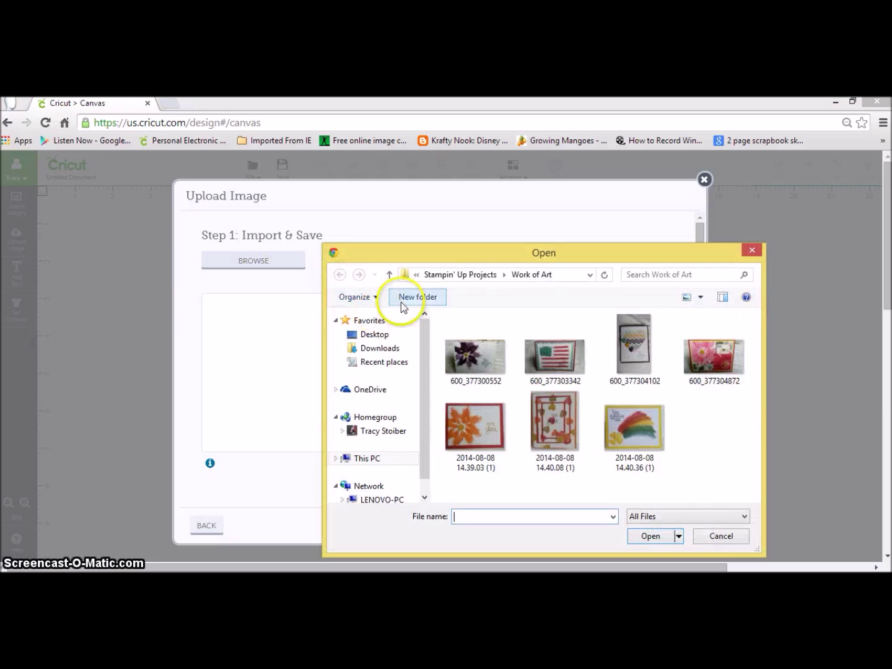
left_click(379, 335)
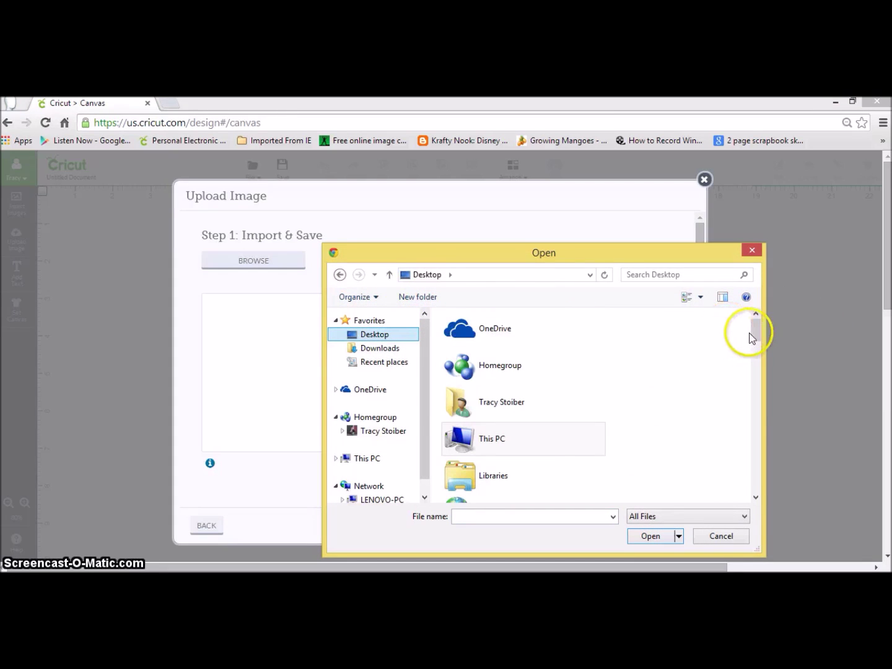
left_click_drag(758, 334, 765, 444)
left_click(499, 381)
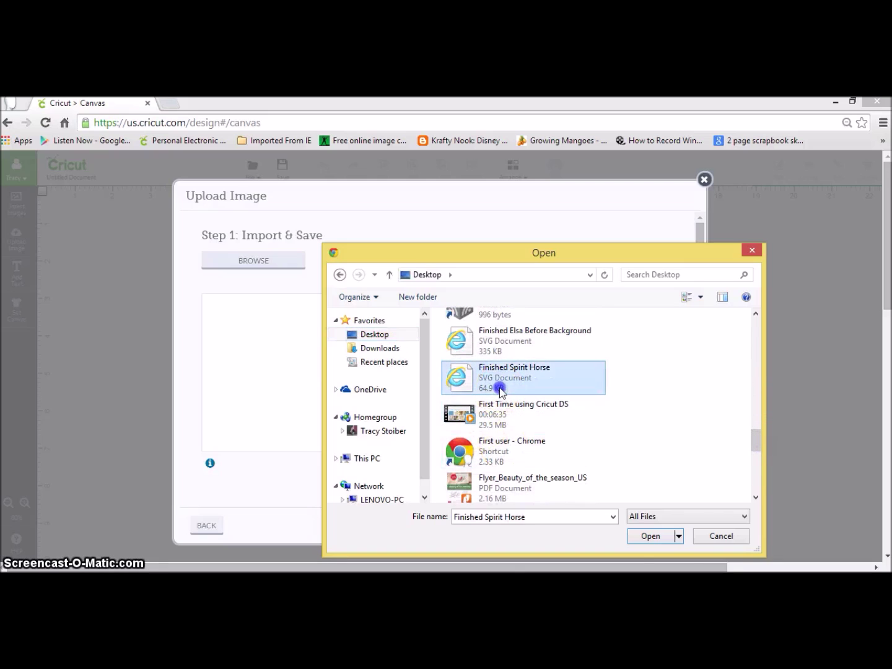
left_click(641, 538)
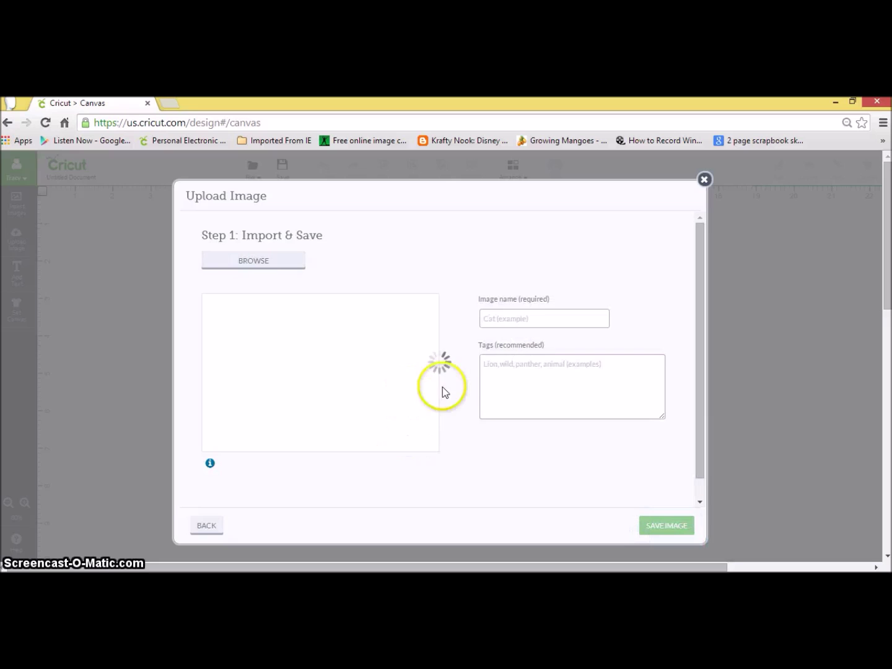
Name the uploaded image Spirit Horse, tag it "Spirit Horse rearing", and save it to the uploaded images.
left_click(512, 319)
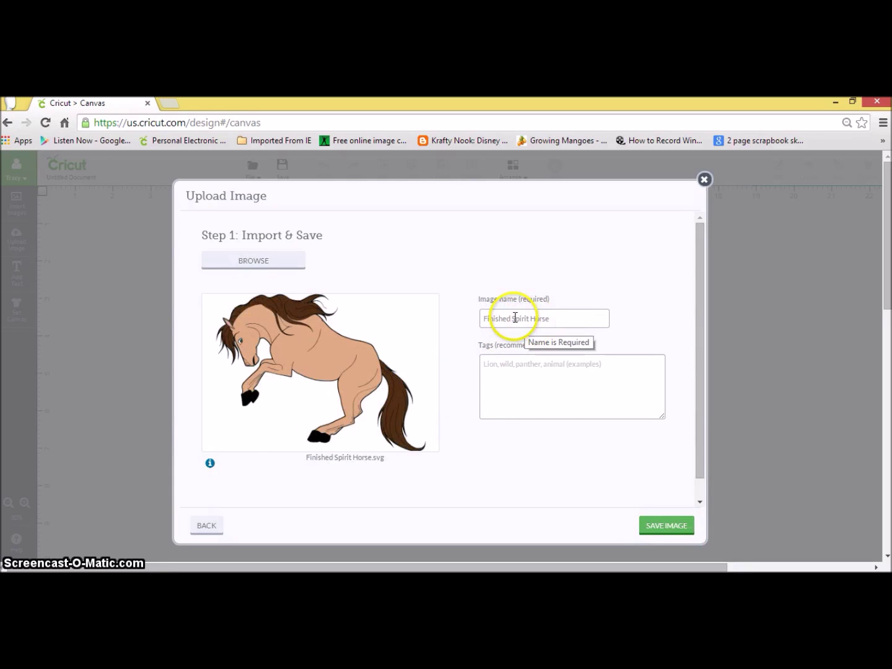
double_click(492, 323)
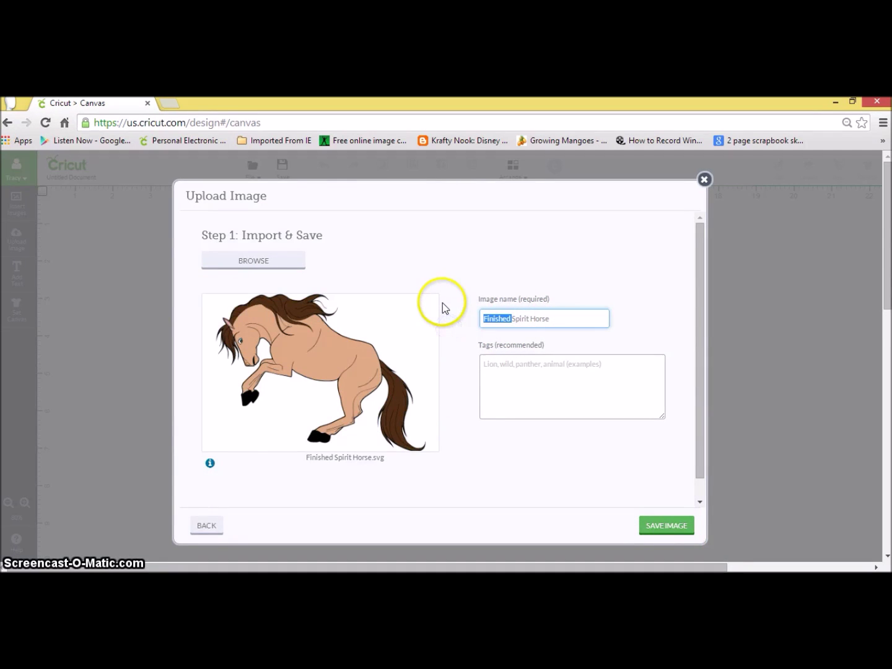
key("BackSpace")
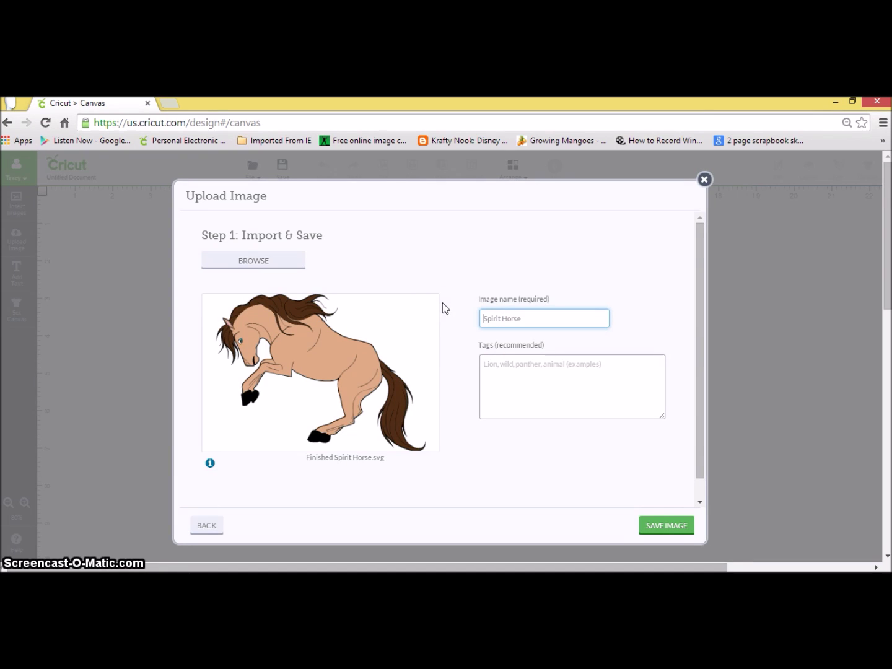
left_click(516, 364)
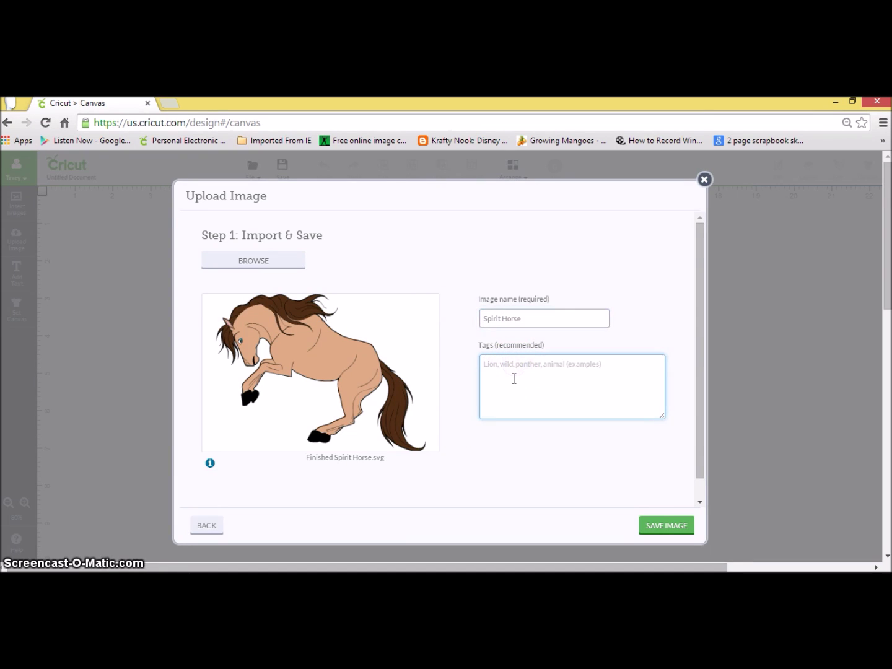
type("Spirit Horse rearing")
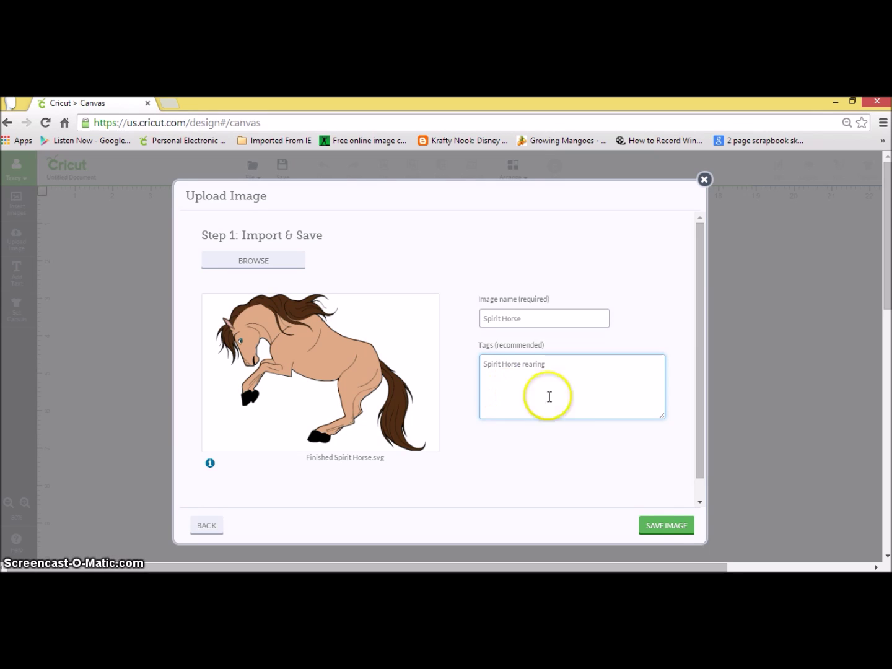
left_click(665, 530)
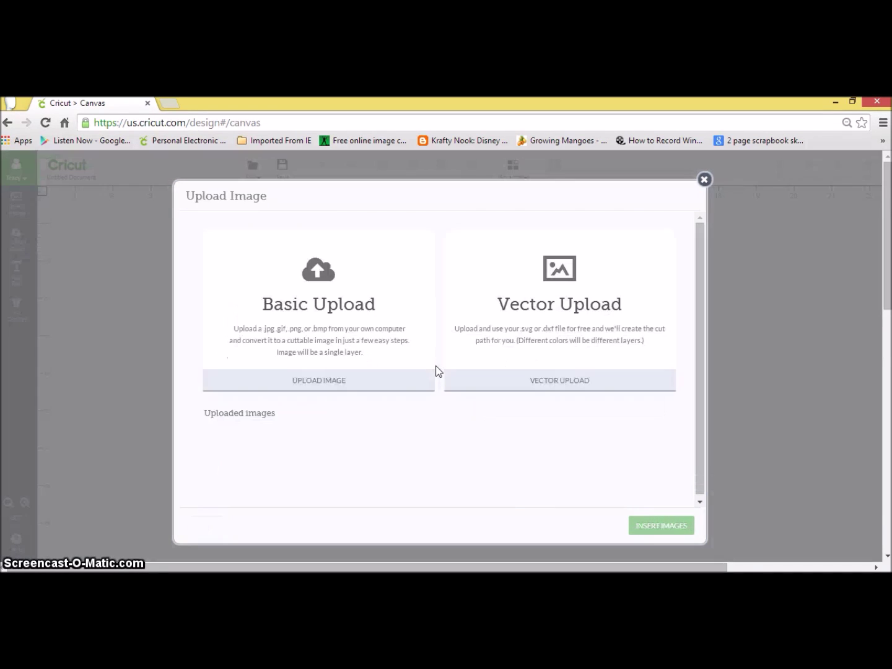
Insert the uploaded Spirit Horse image on the canvas and enlarge it proportionally to about 8.8 in wide and 6.6 in high.
left_click(247, 449)
left_click(683, 526)
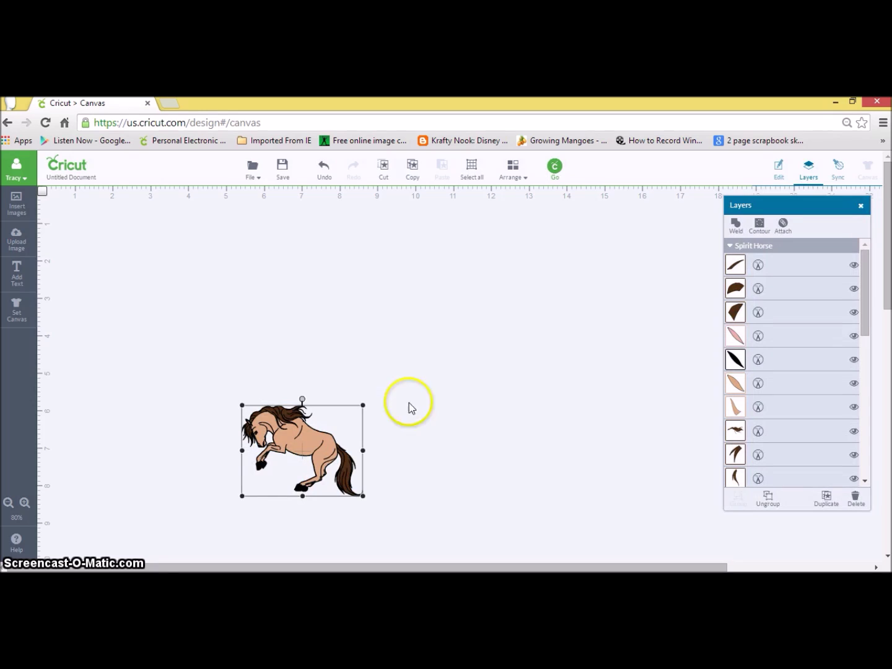
left_click_drag(366, 407, 577, 215)
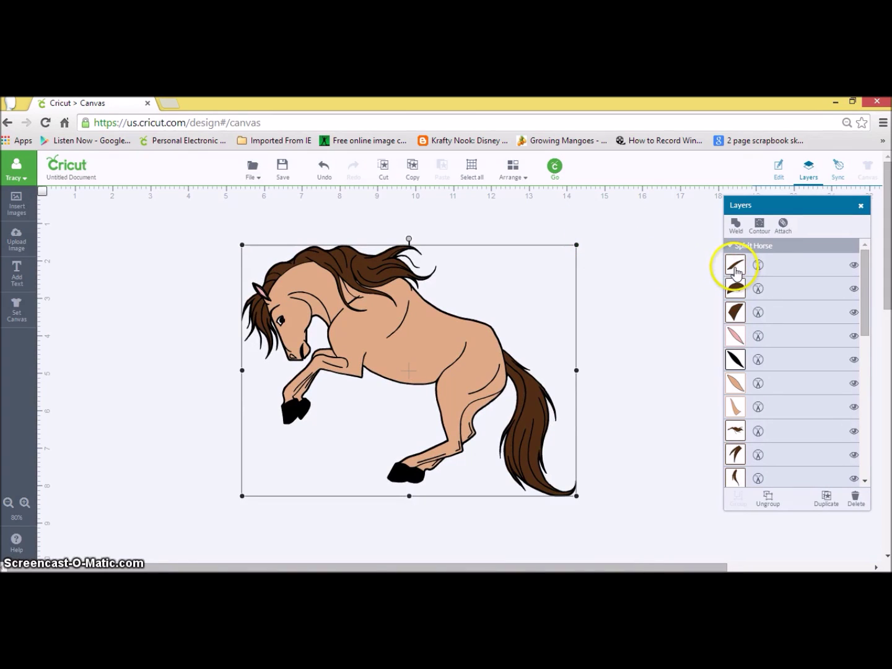
Try recoloring the large brown mane layer to #de9362, and undo the color change.
left_click(737, 434)
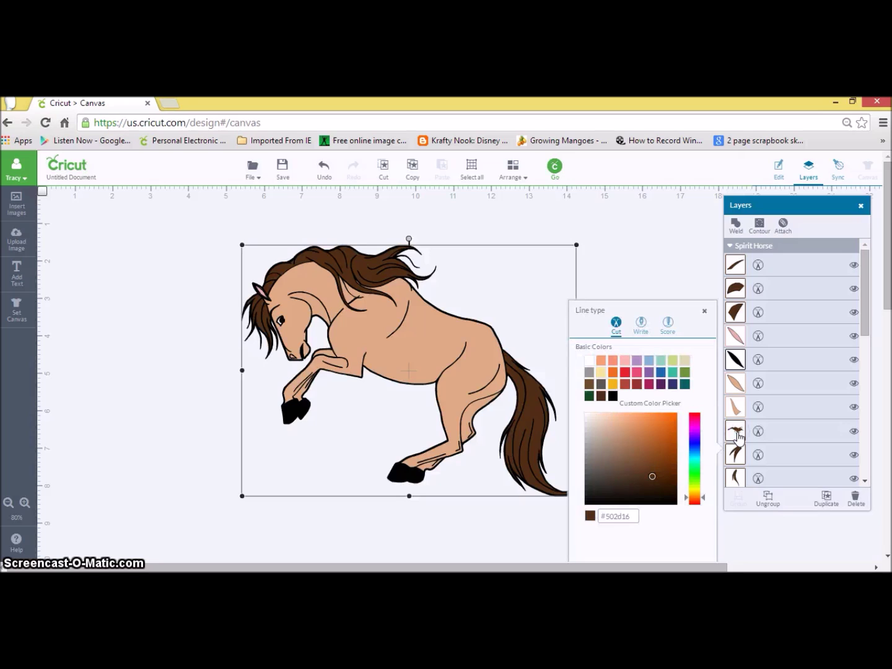
left_click_drag(630, 422, 636, 424)
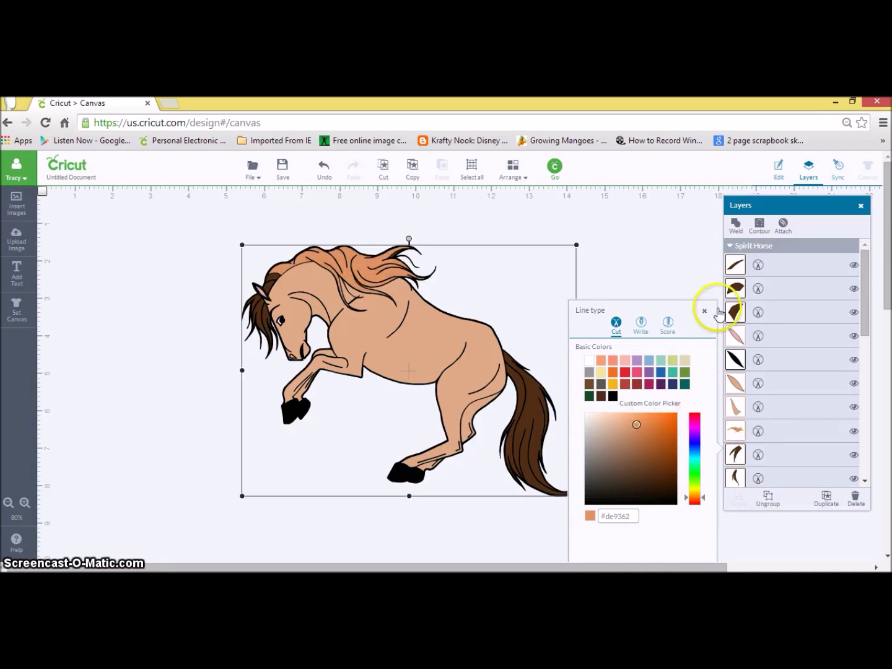
left_click(322, 166)
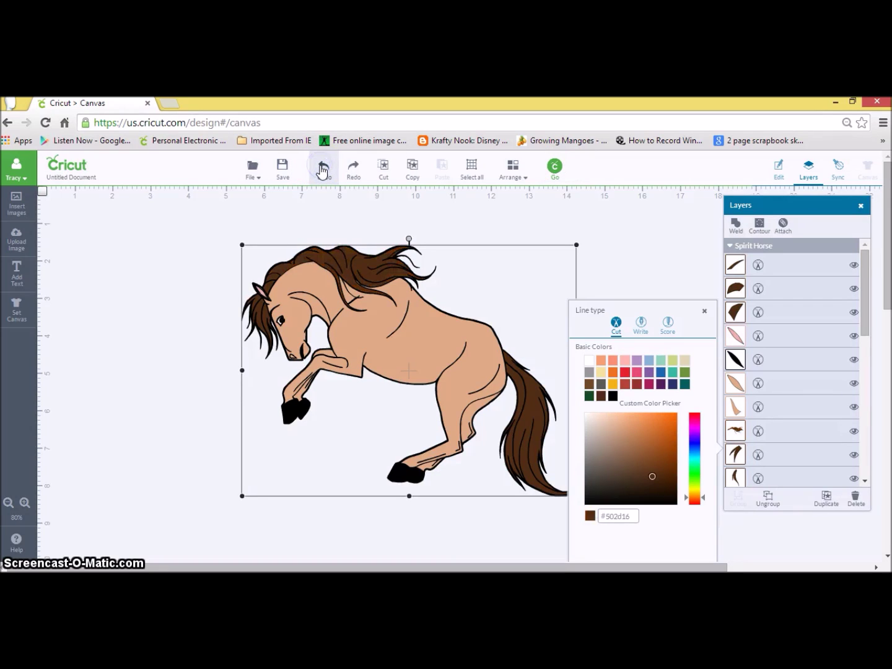
left_click(596, 242)
Select the horse on the canvas and open its size, rotation and position settings.
left_click(467, 362)
left_click(778, 173)
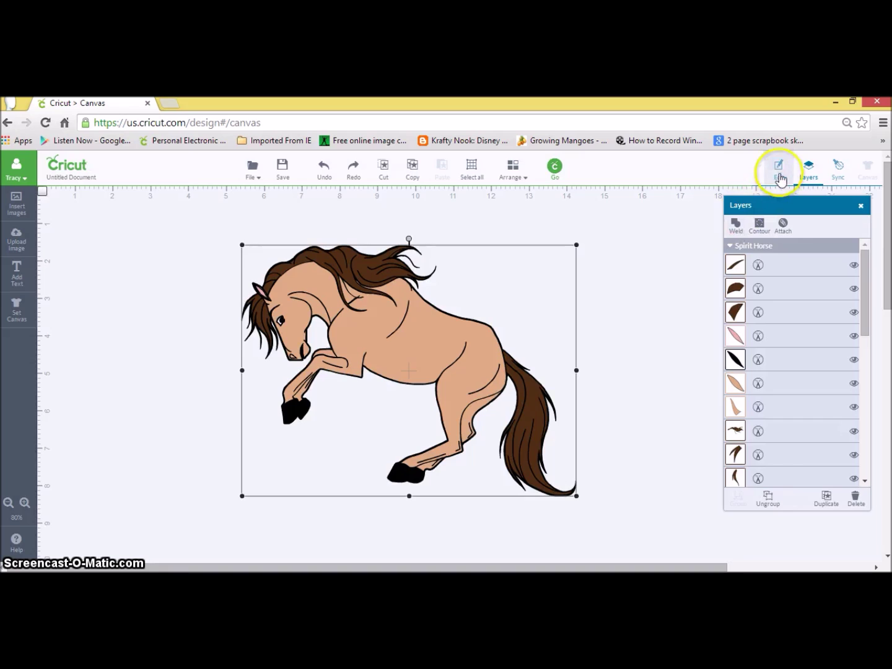
left_click(629, 255)
Preview the black, cyan, dark brown and tan cutting mats for the horse, and close the preview without cutting.
left_click(554, 166)
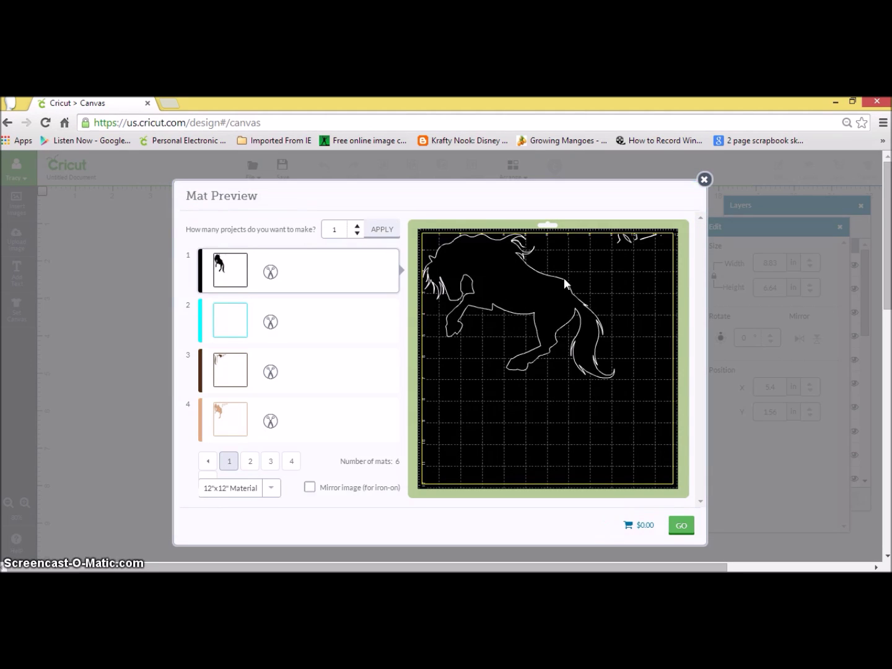
left_click(563, 285)
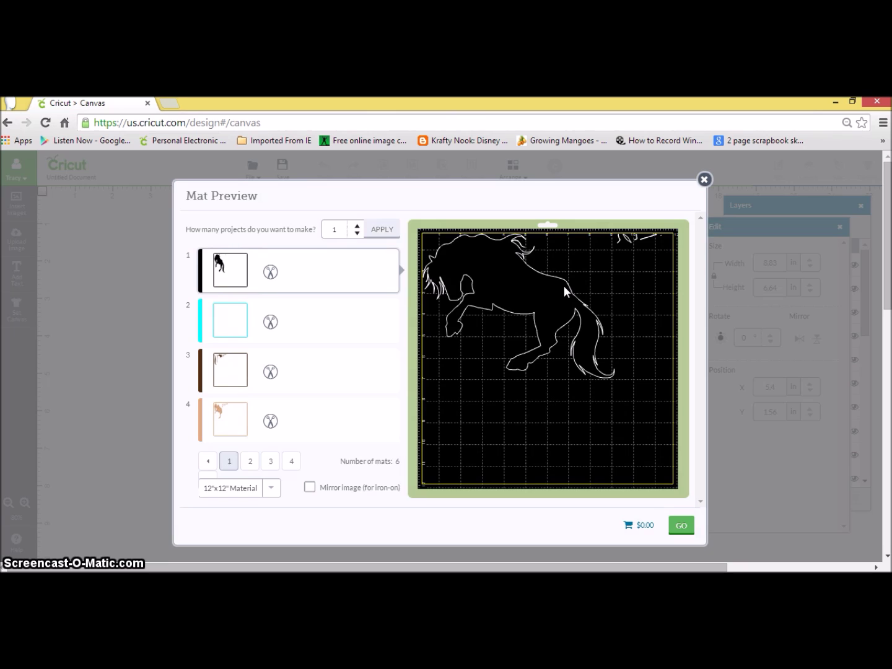
left_click(234, 322)
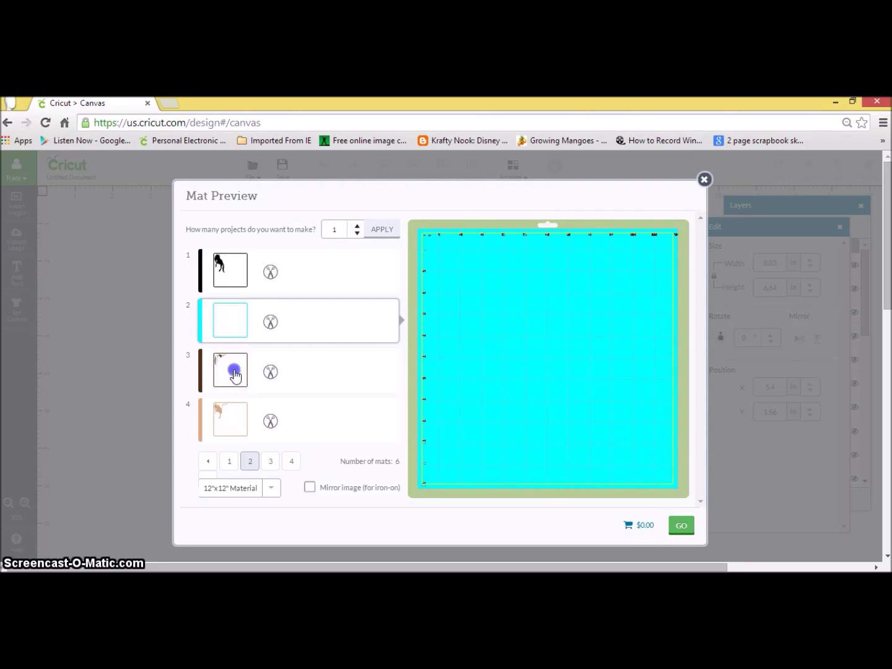
left_click(234, 374)
left_click(239, 416)
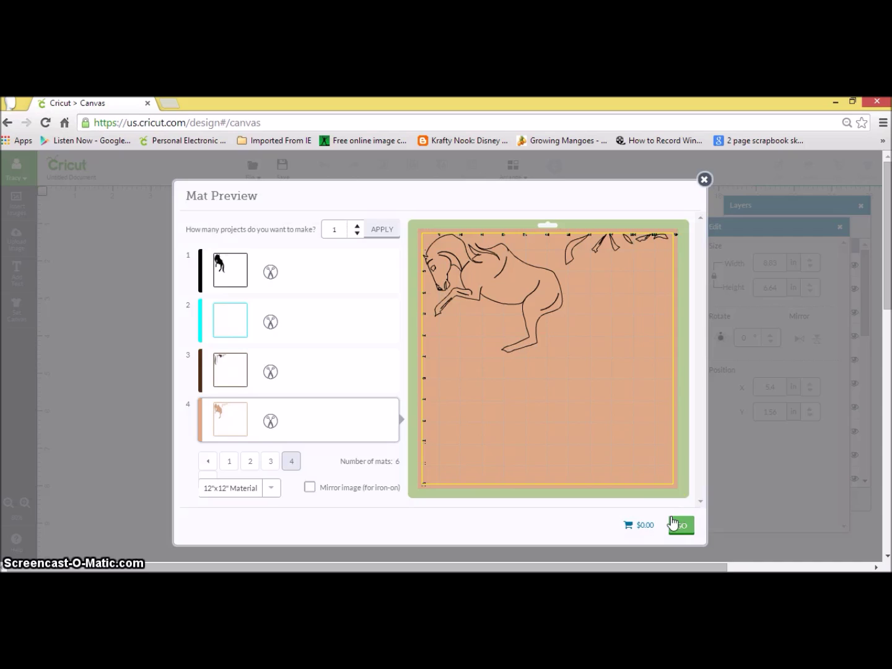
left_click(703, 179)
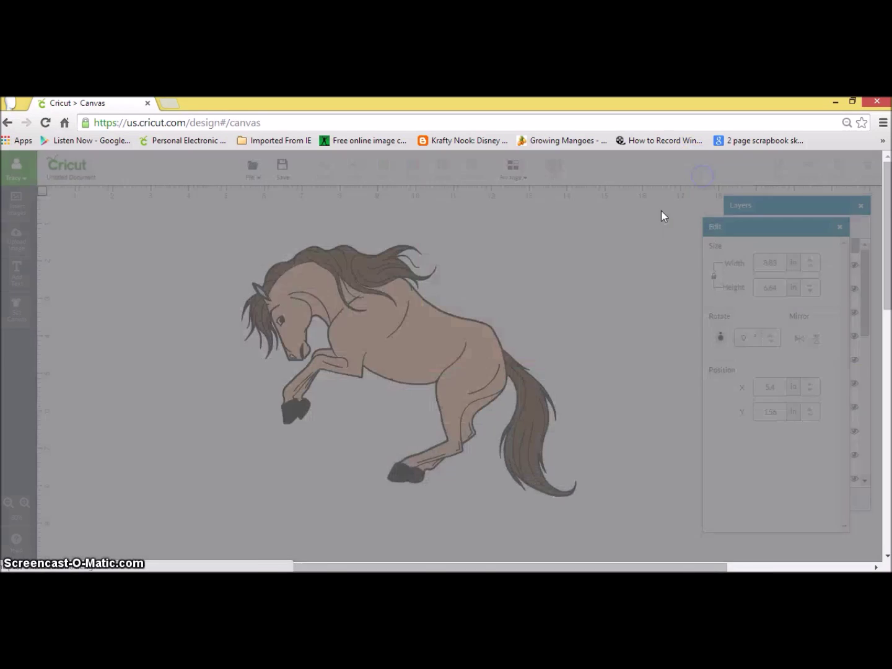